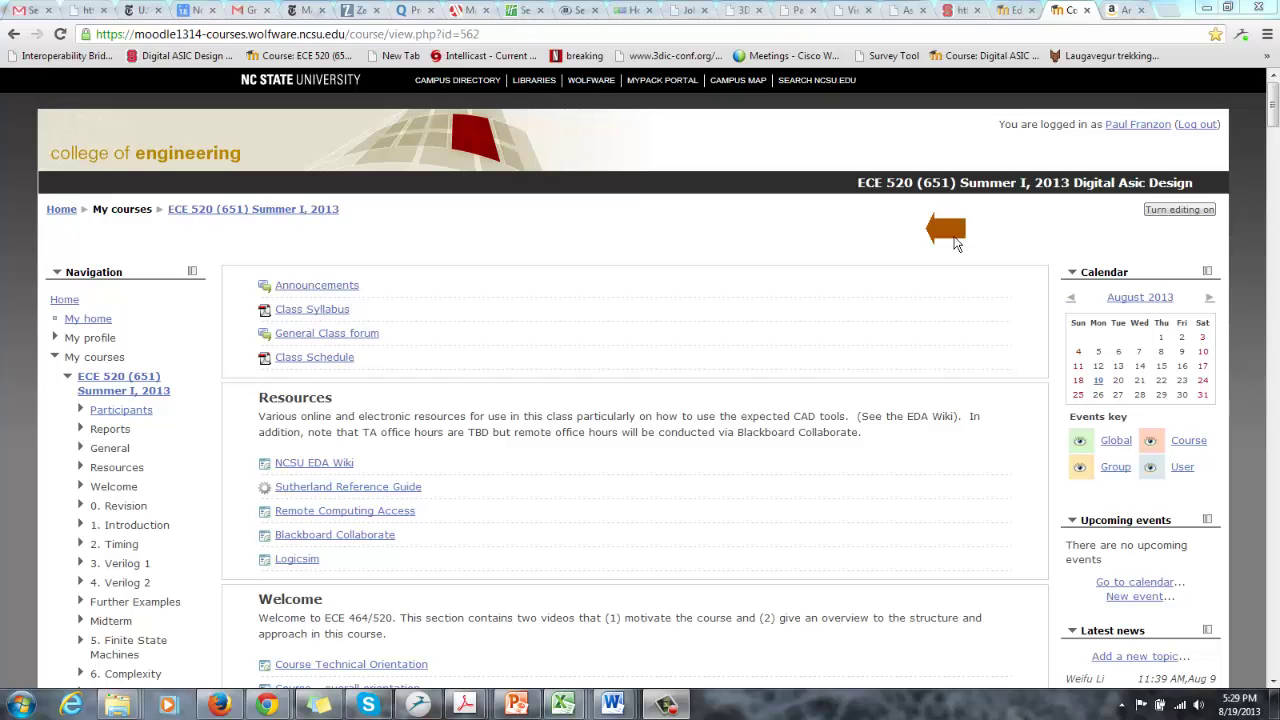
# - Turn on editing for the ECE 520 course page and look over its sections down to Concluding Remarks
pyautogui.click(1178, 220)
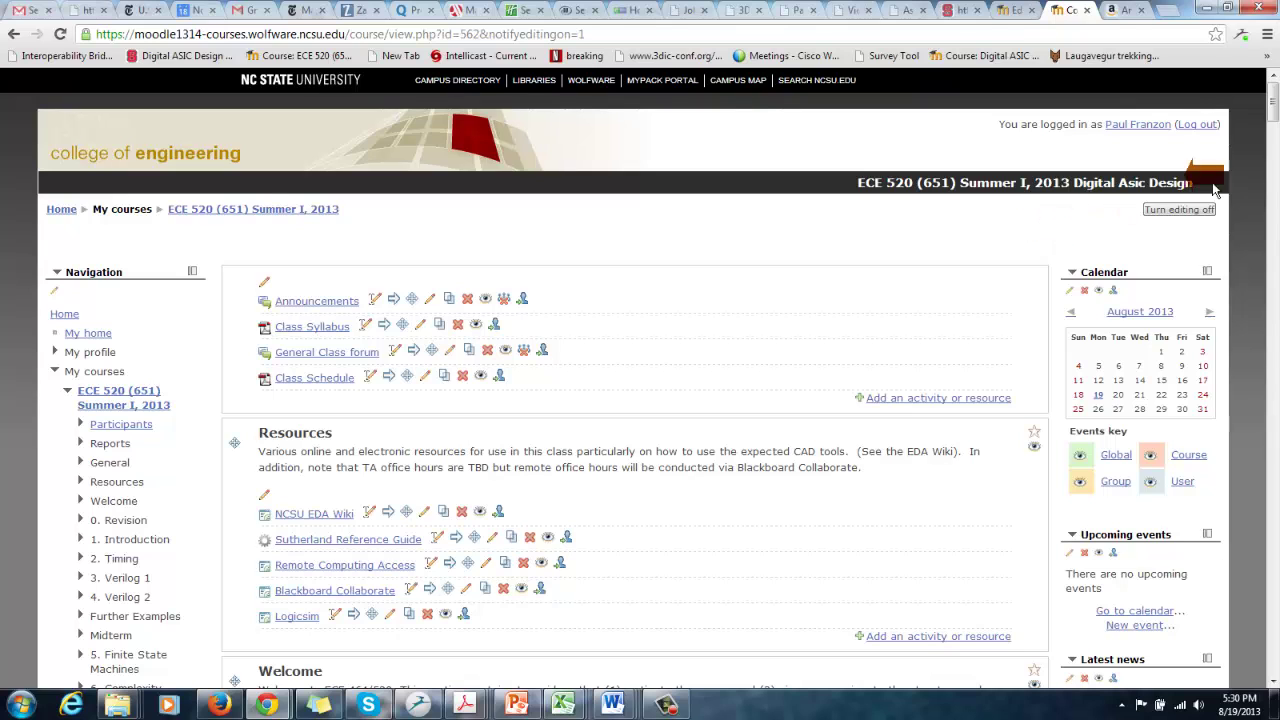
pyautogui.moveTo(1272, 100); pyautogui.dragTo(1272, 648)
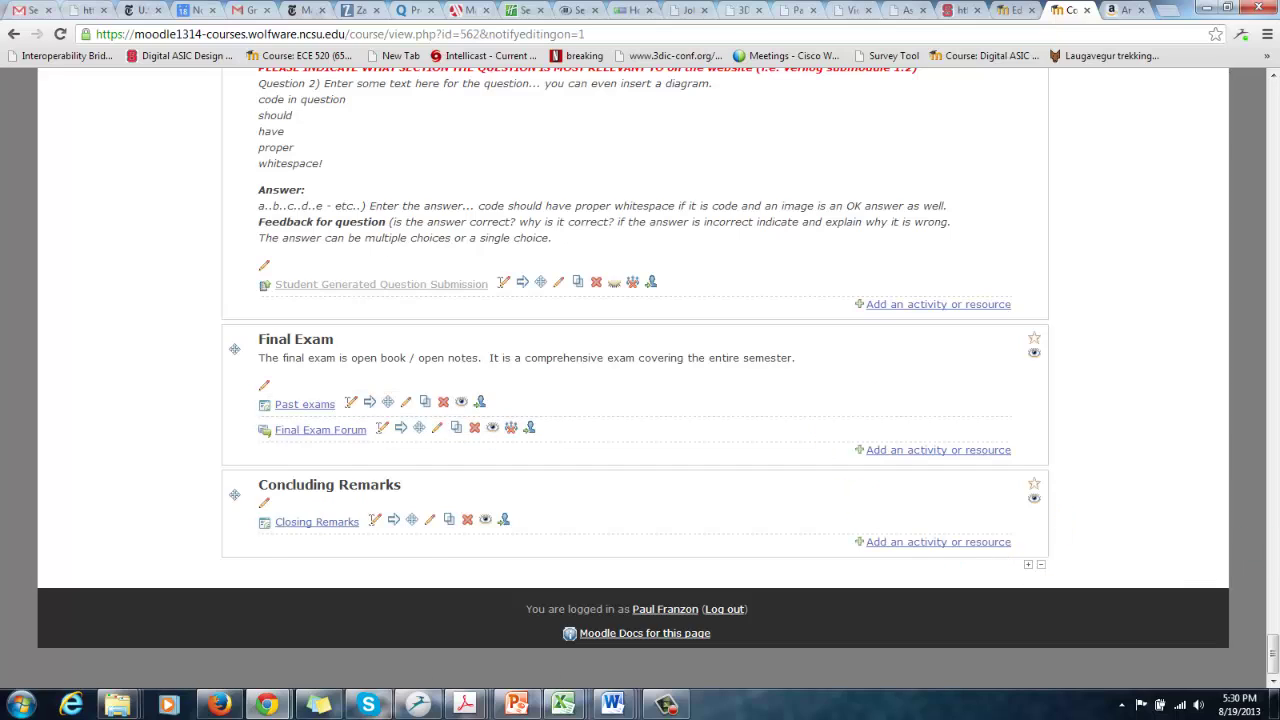
pyautogui.moveTo(1272, 653); pyautogui.dragTo(1272, 272)
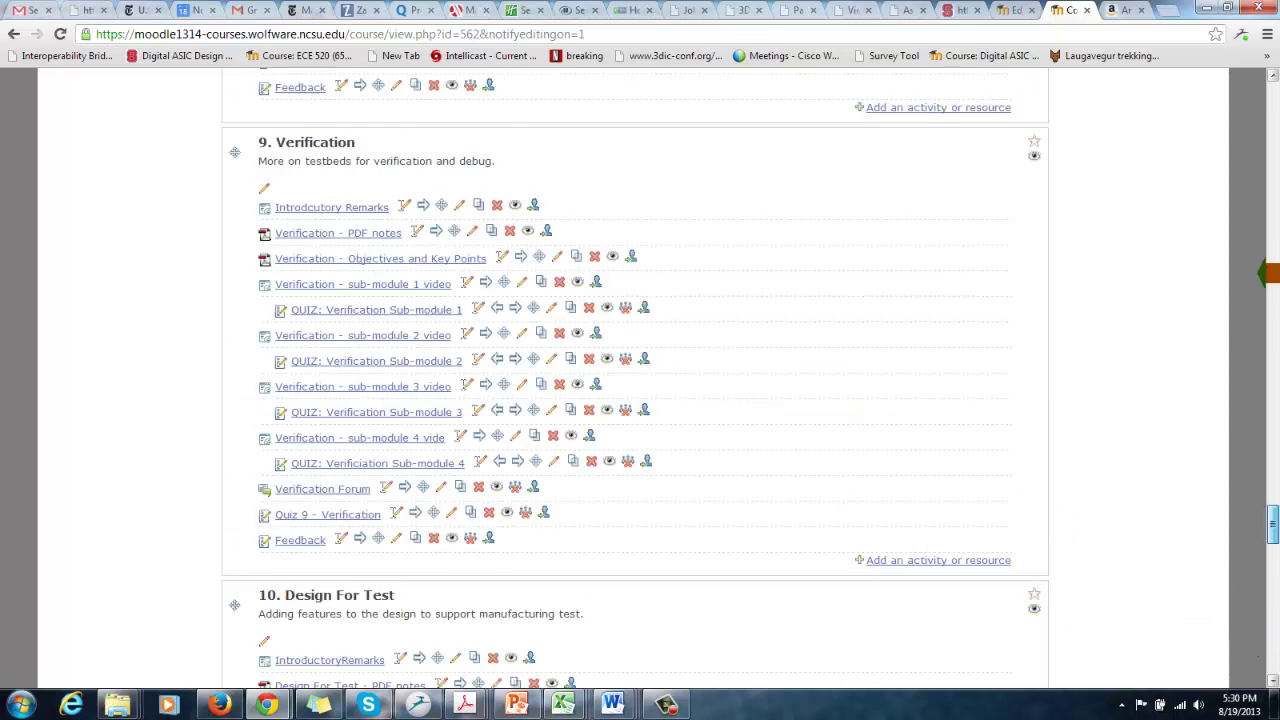
pyautogui.moveTo(1272, 522); pyautogui.dragTo(1276, 98)
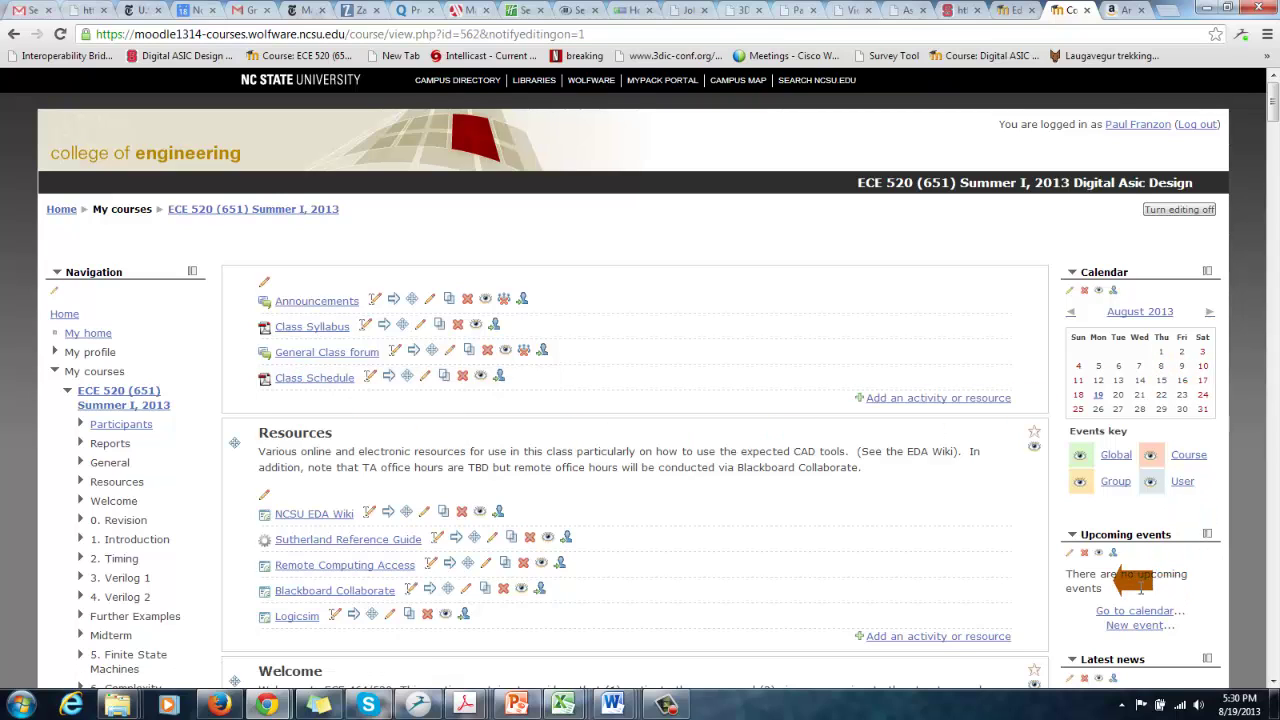
pyautogui.moveTo(1066, 574); pyautogui.dragTo(1122, 592)
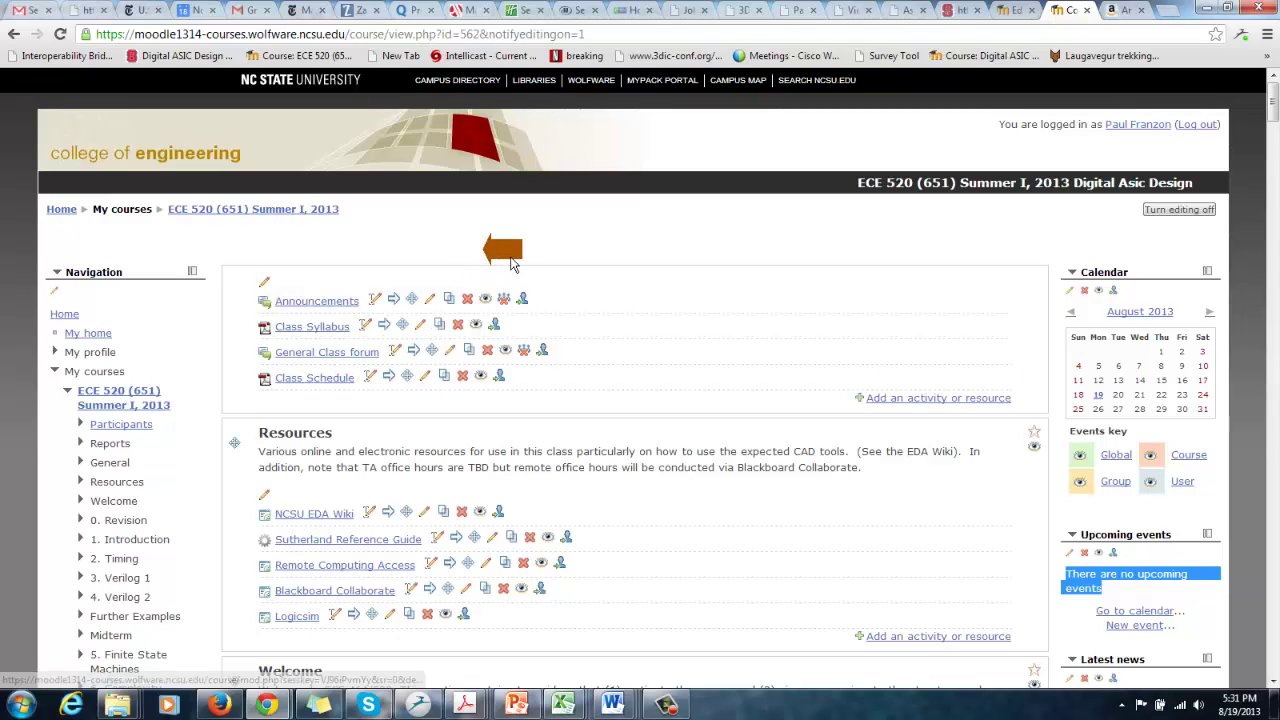
pyautogui.click(592, 412)
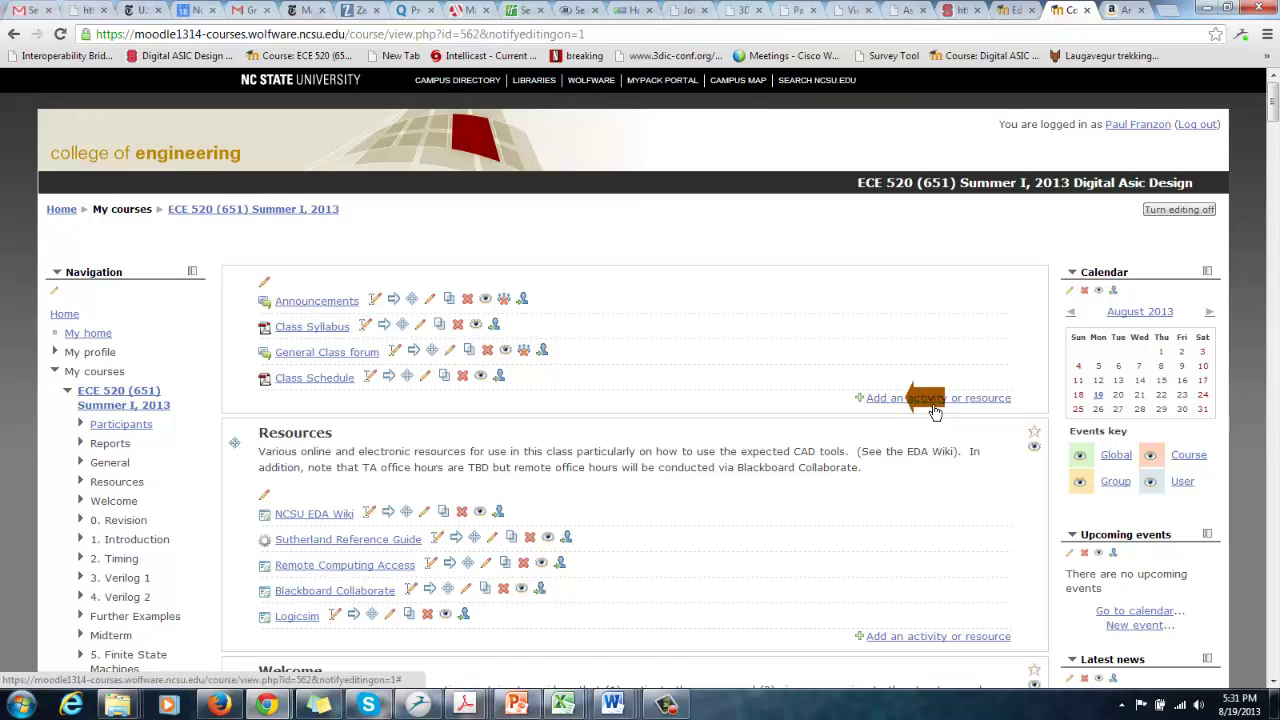
# - Open the summary editor of the 2. Timing section, review its text and access restrictions, and return to the course page
pyautogui.scroll(-3, 771, 452)
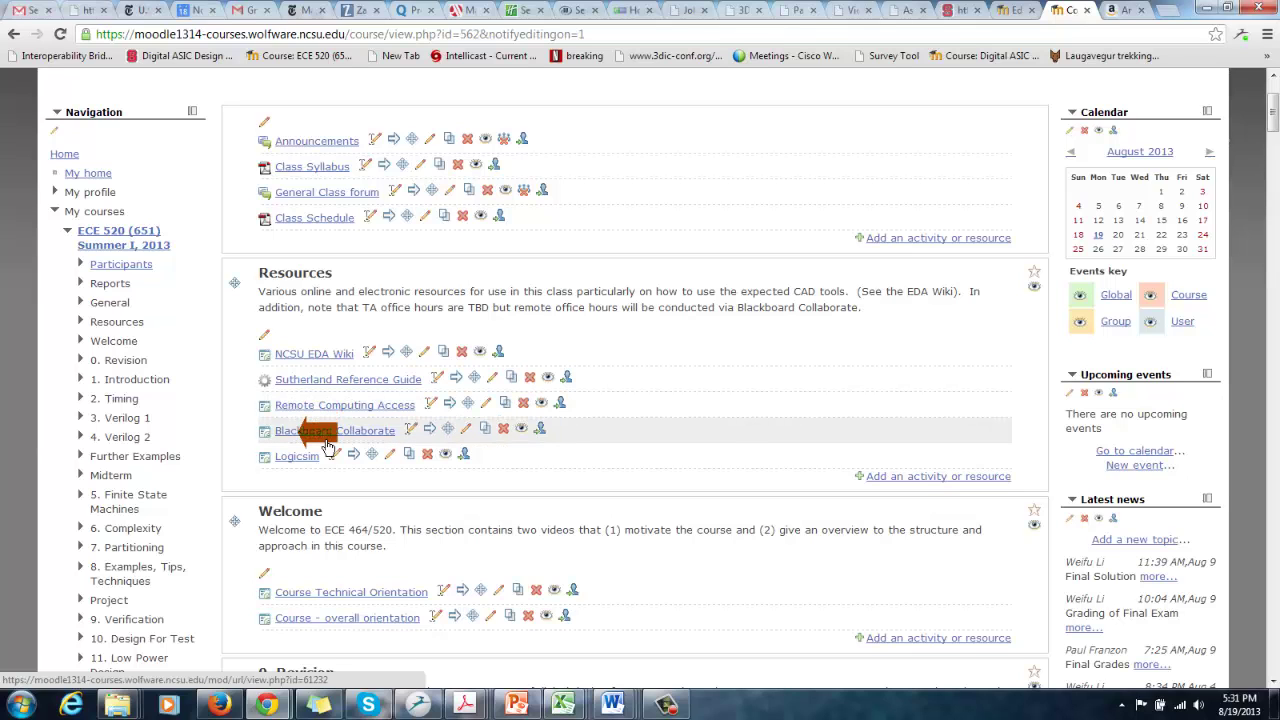
pyautogui.scroll(-3, 371, 457)
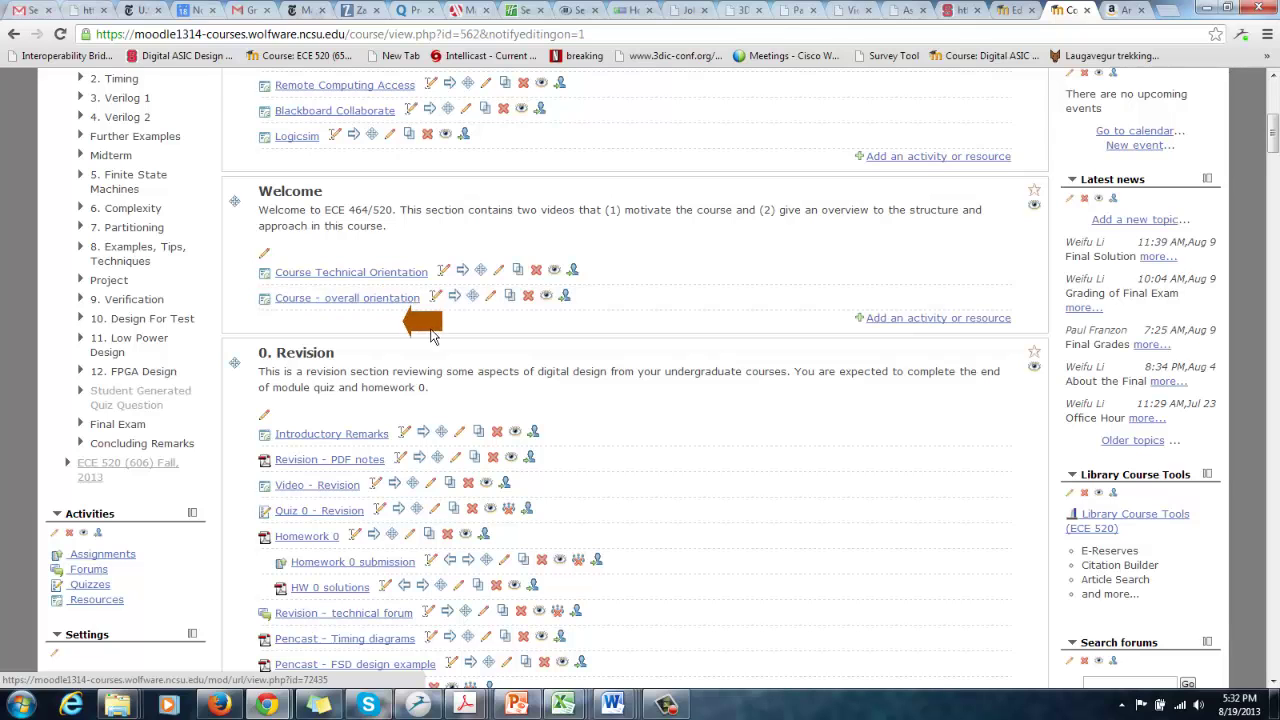
pyautogui.scroll(-3, 402, 318)
pyautogui.scroll(-10, 370, 237)
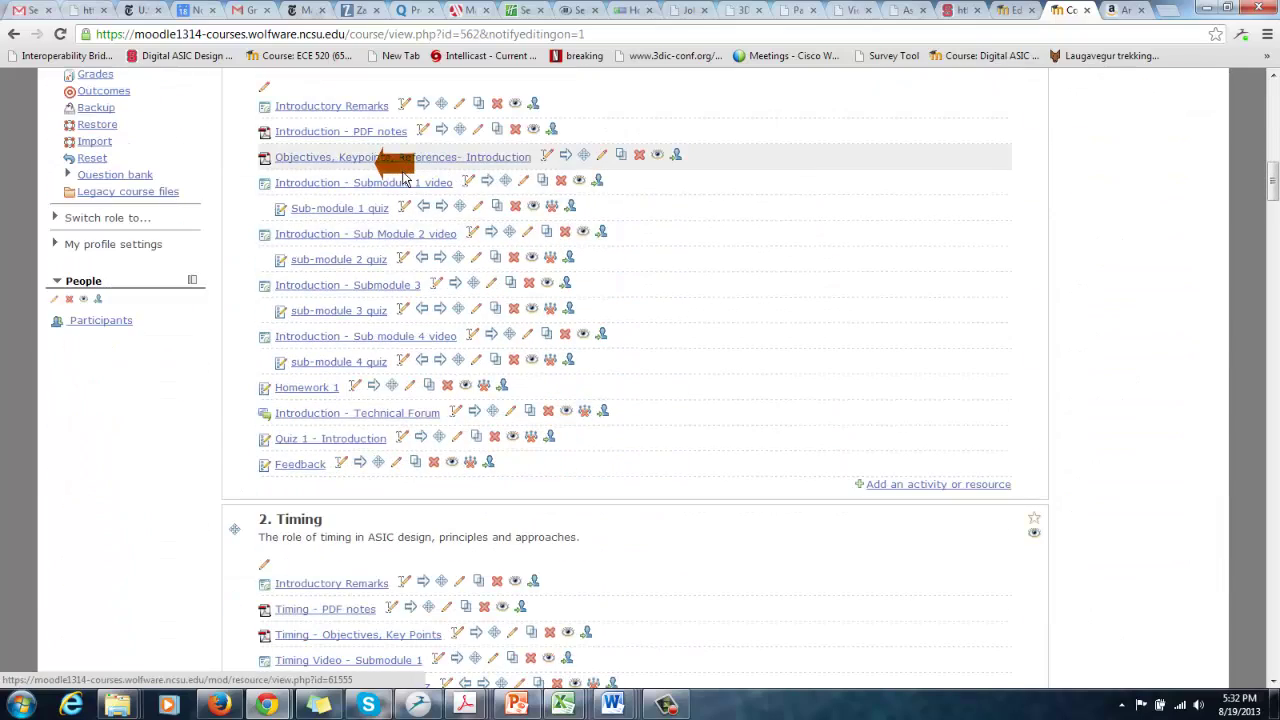
pyautogui.scroll(-7, 402, 165)
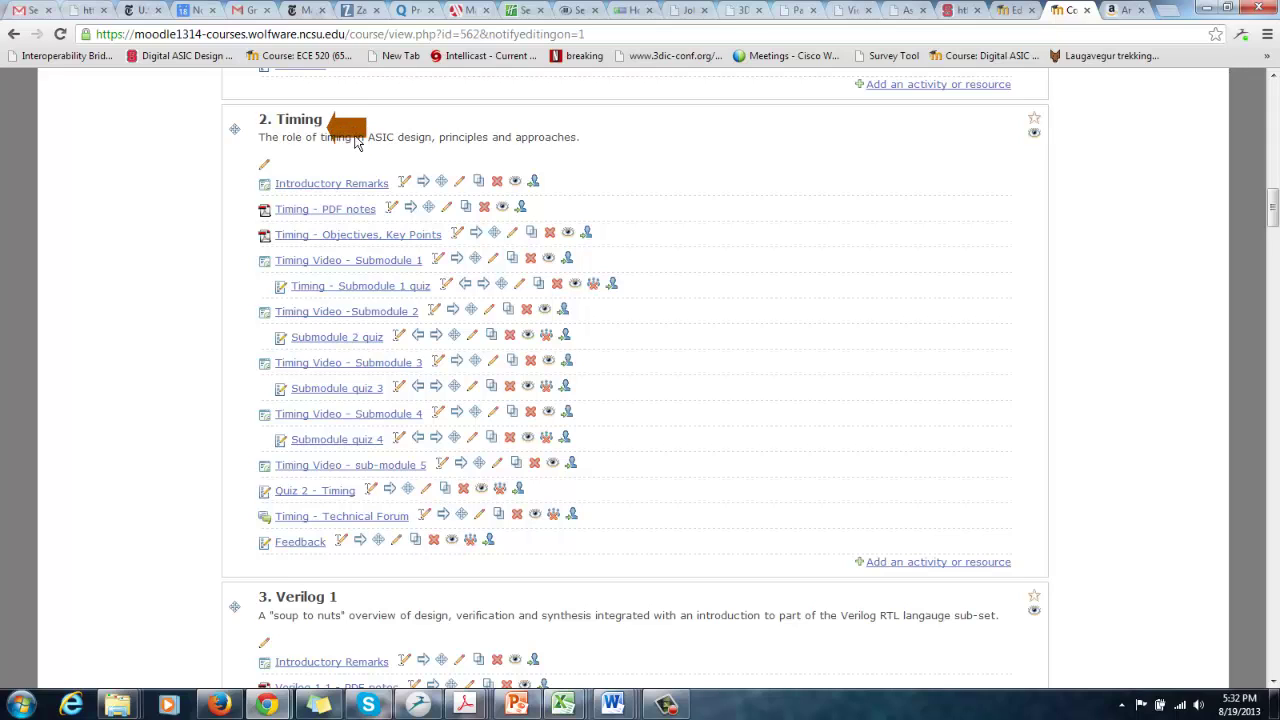
pyautogui.click(287, 179)
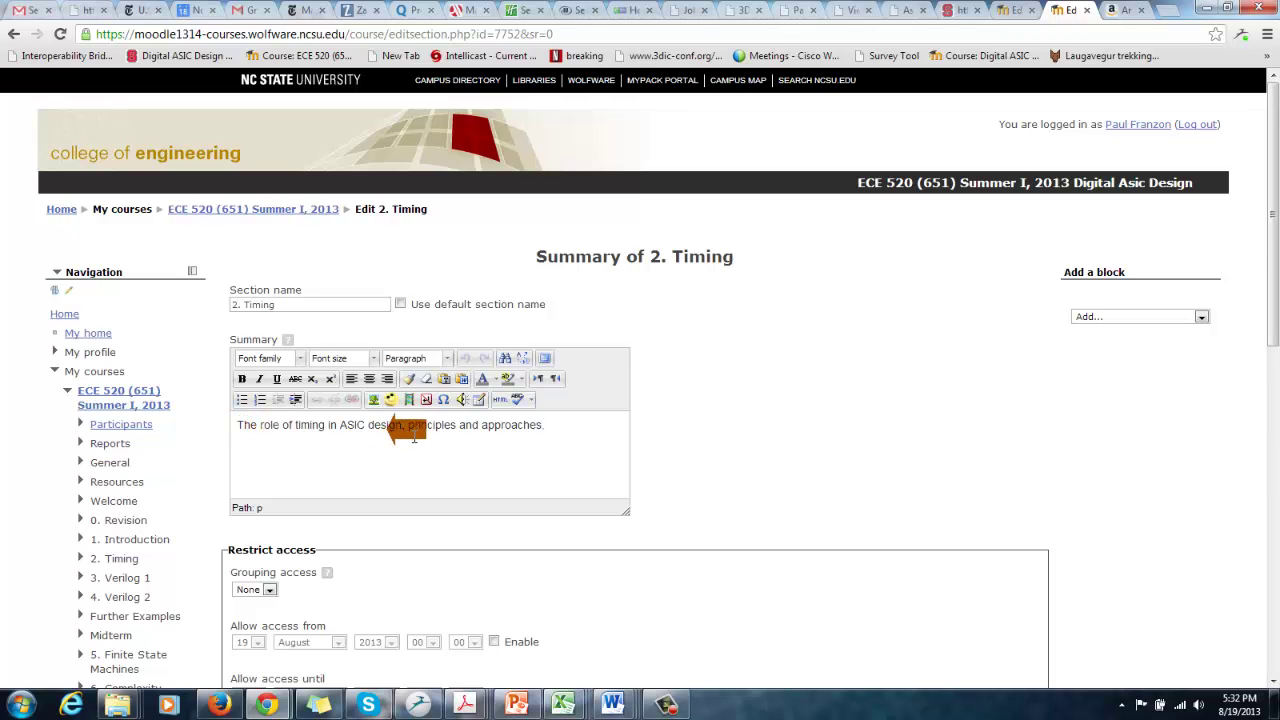
pyautogui.scroll(-6, 448, 447)
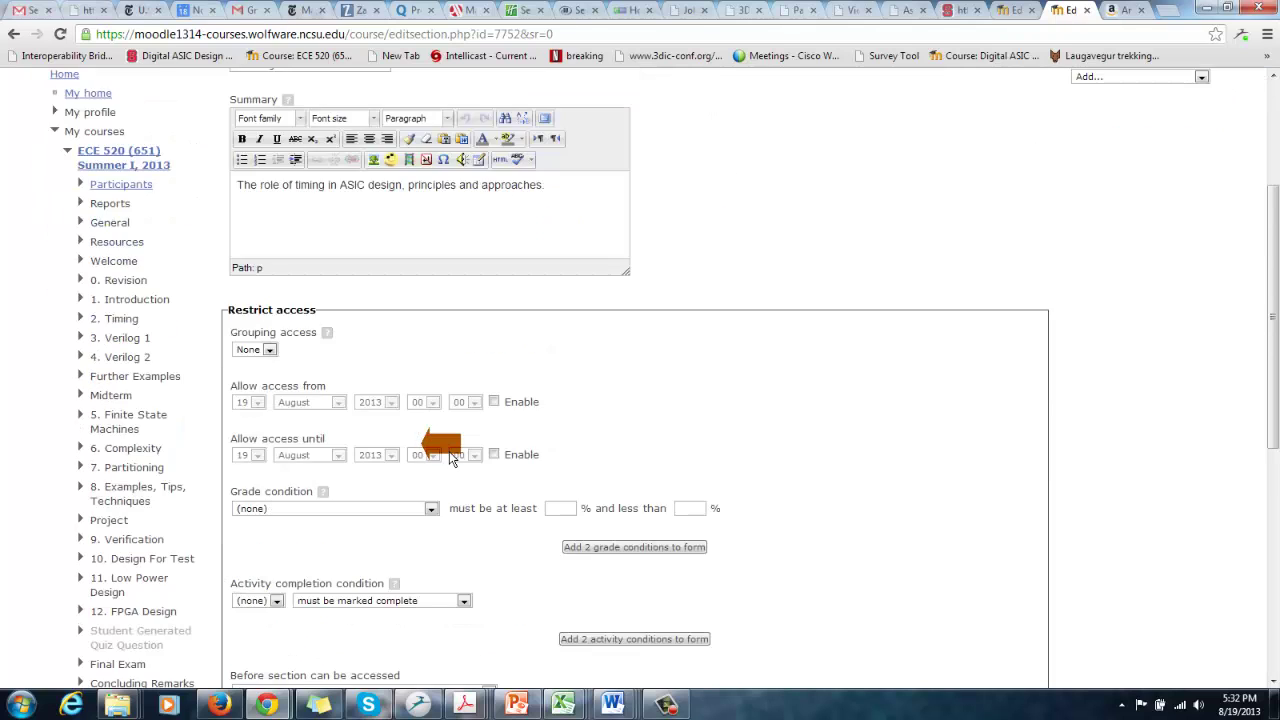
pyautogui.click(13, 34)
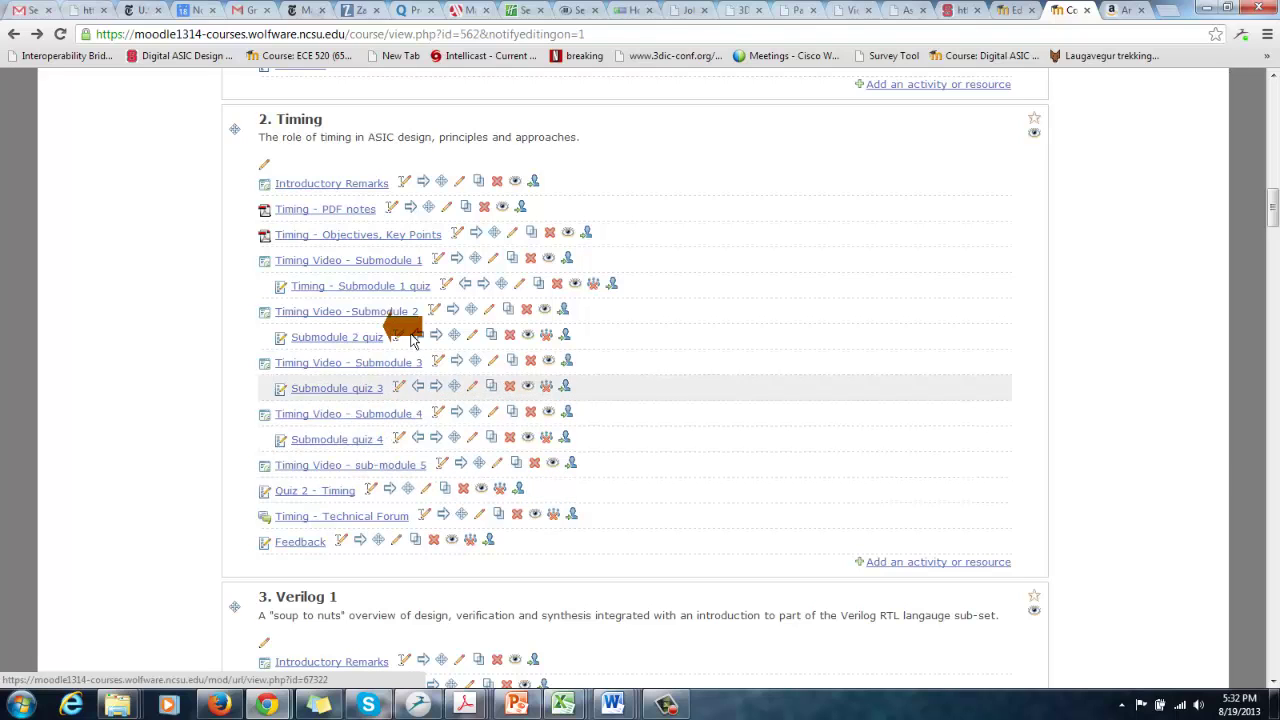
# - Watch part of the Timing section's Introductory Remarks video in full screen and return to the course page
pyautogui.click(348, 192)
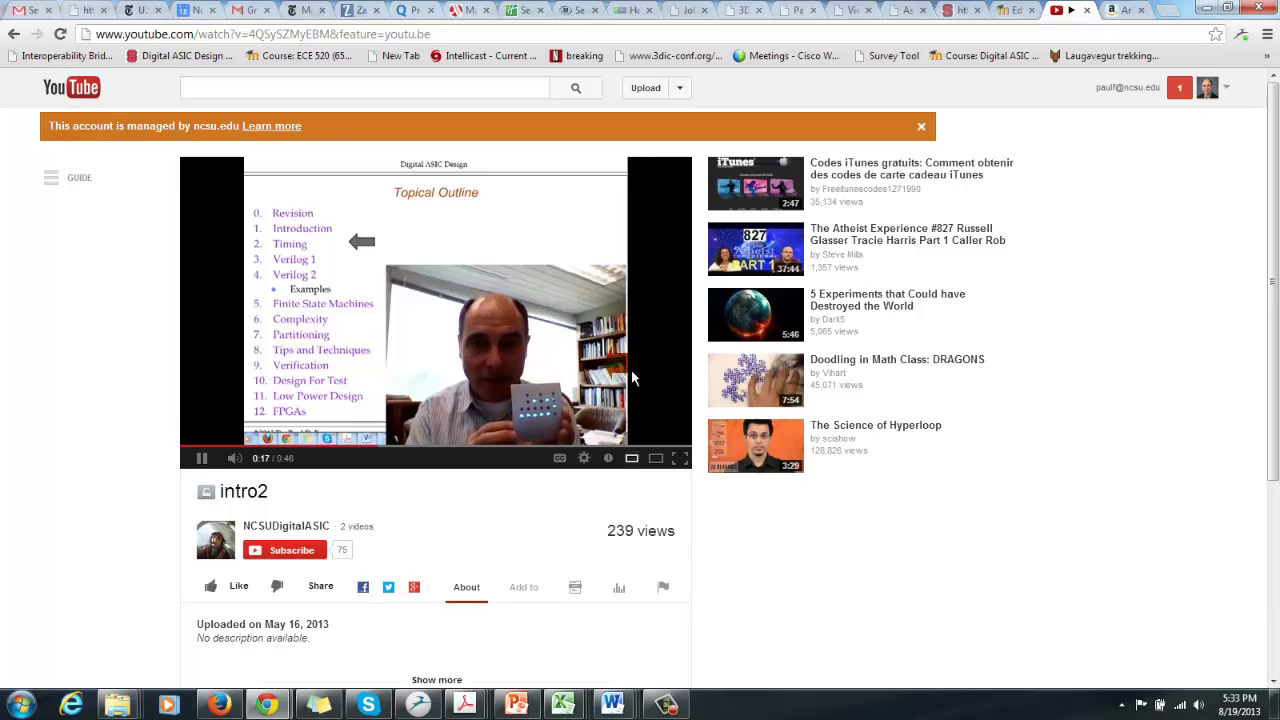
pyautogui.click(679, 458)
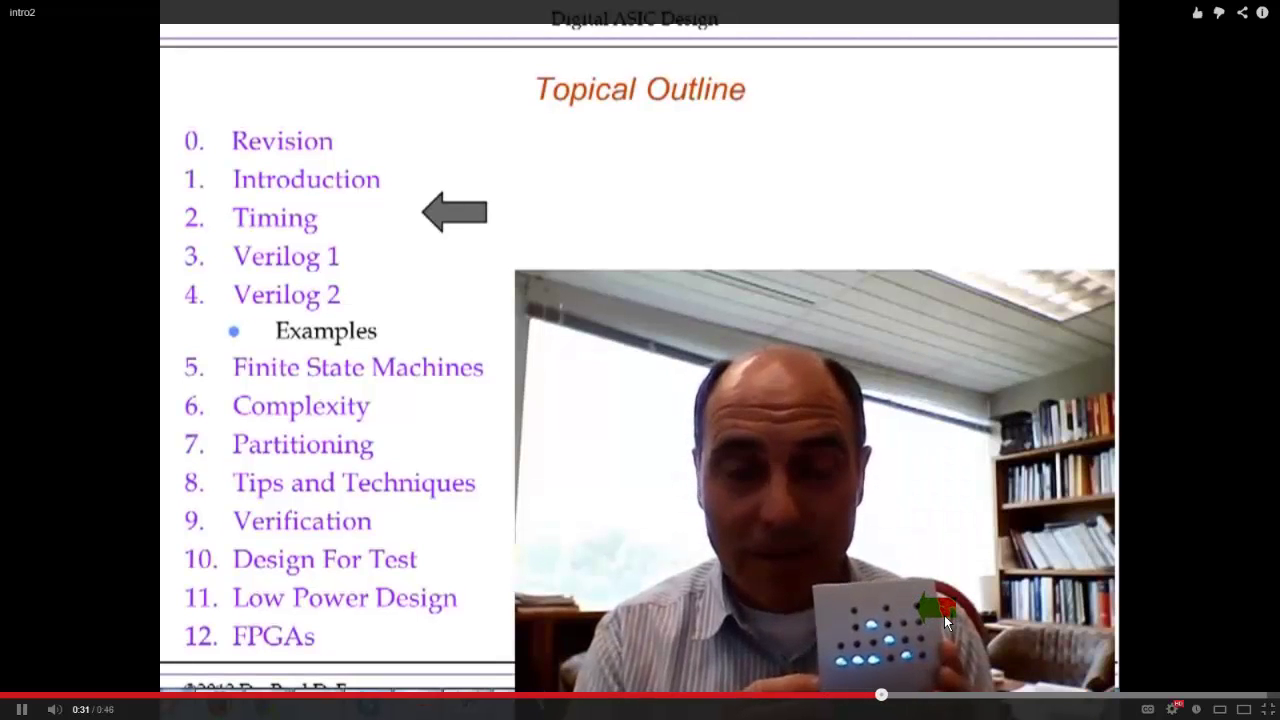
pyautogui.press('Escape')
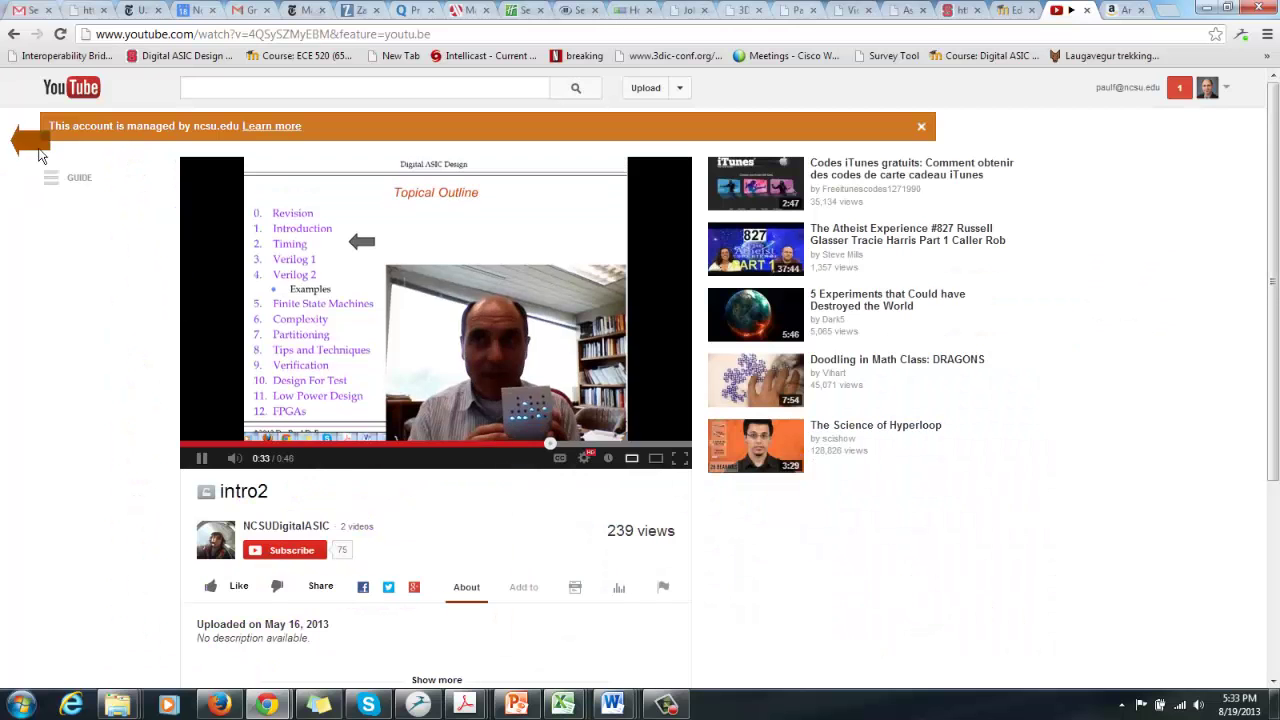
pyautogui.click(22, 44)
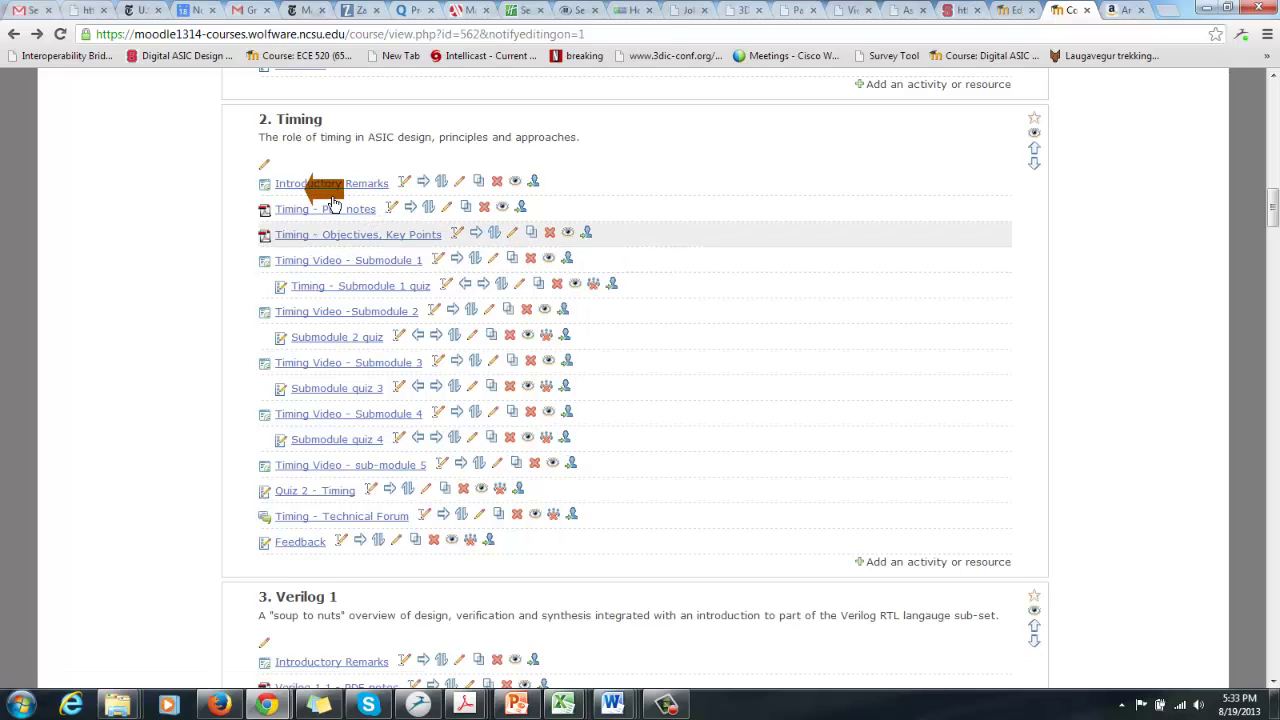
# - Open the settings of the Timing section's Introductory Remarks link, inspect its external URL, and return to the course page
pyautogui.click(469, 192)
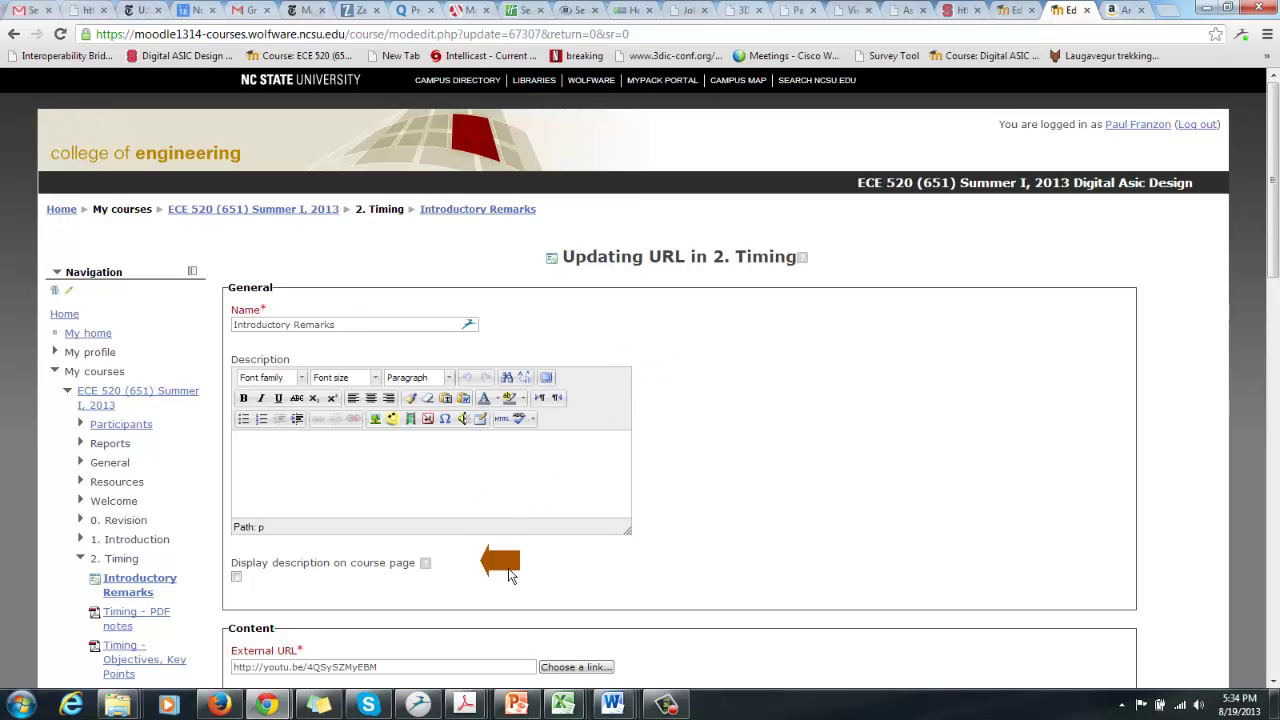
pyautogui.scroll(-2, 505, 566)
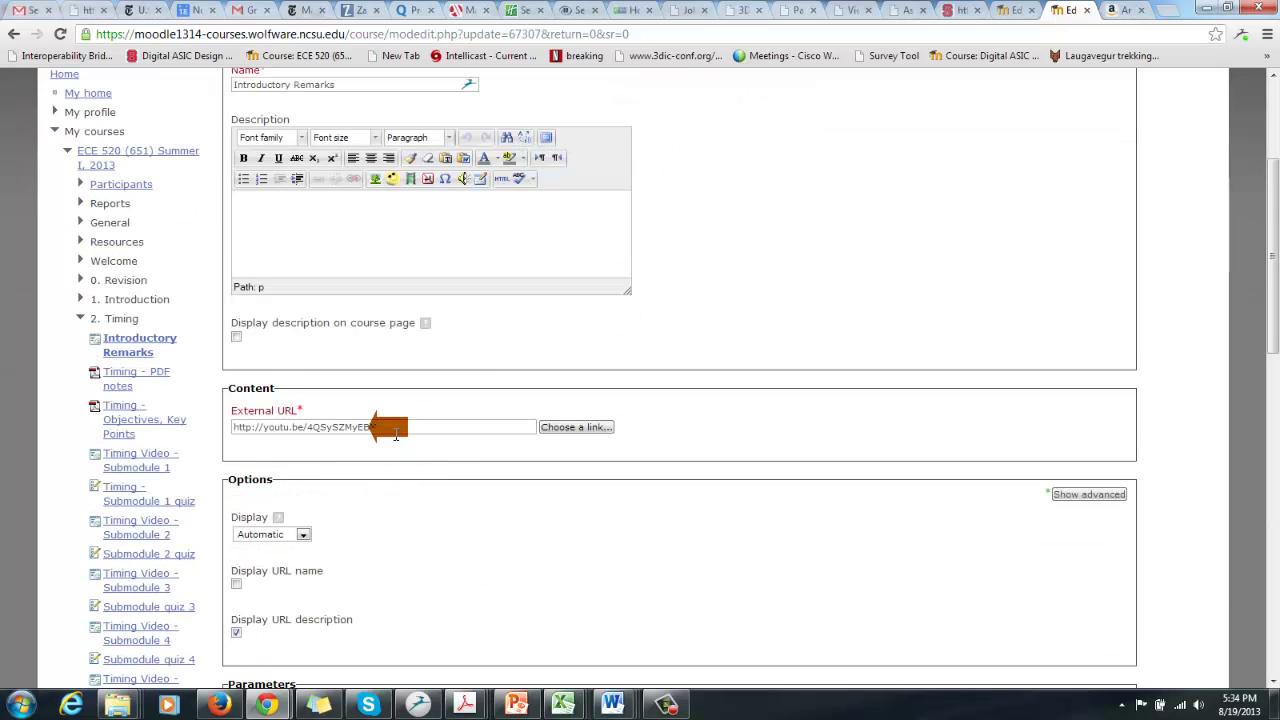
pyautogui.moveTo(398, 428); pyautogui.dragTo(238, 428)
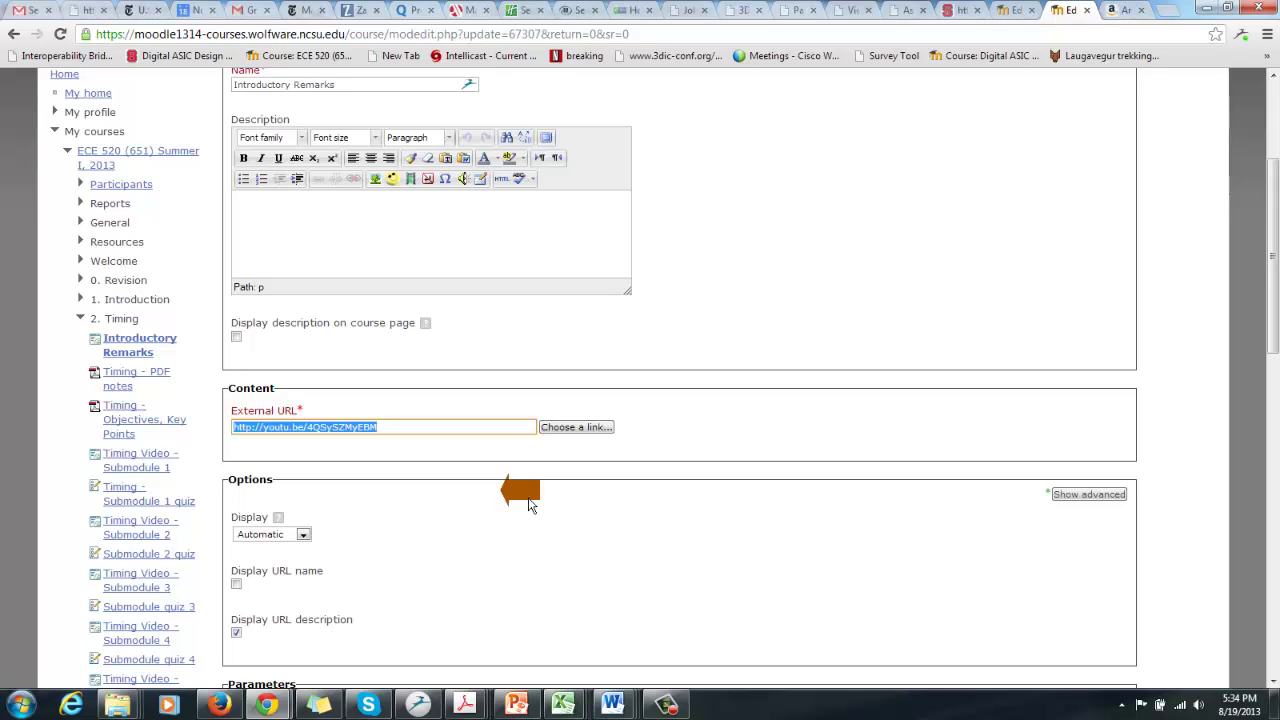
pyautogui.click(16, 36)
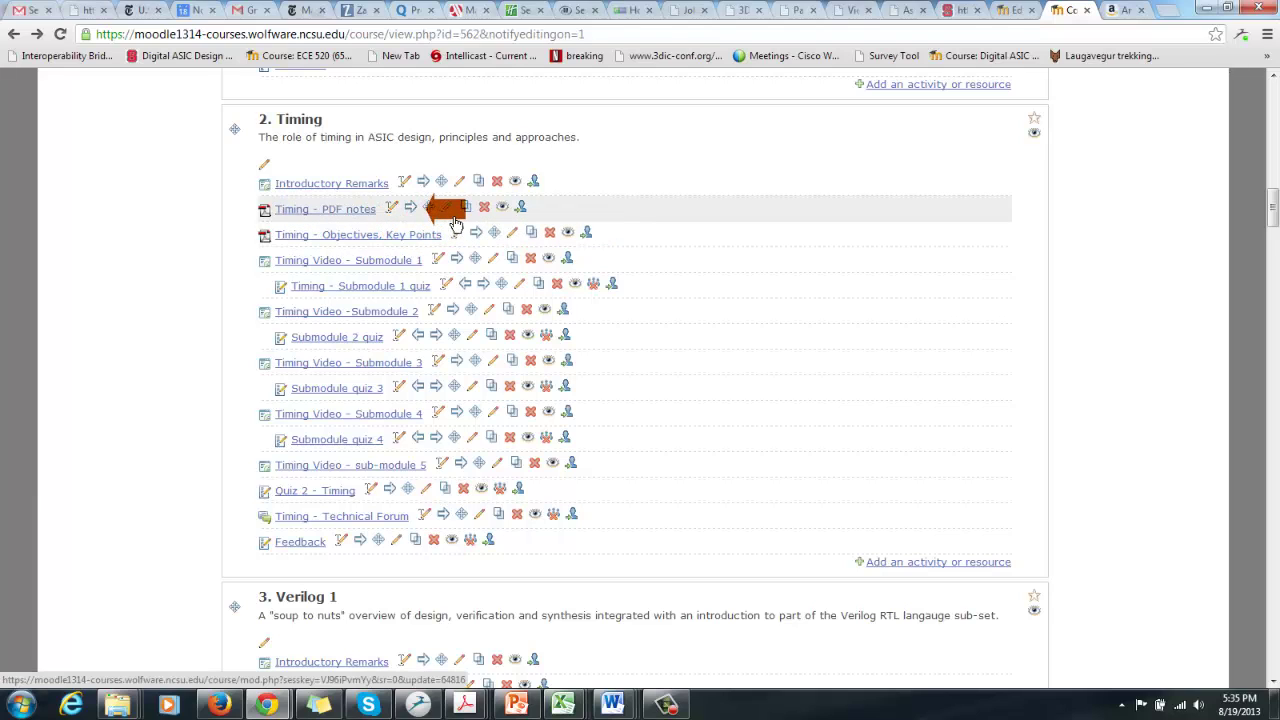
# - Open the settings of the Timing - PDF notes file, review its content and options, and return to the course page
pyautogui.click(520, 206)
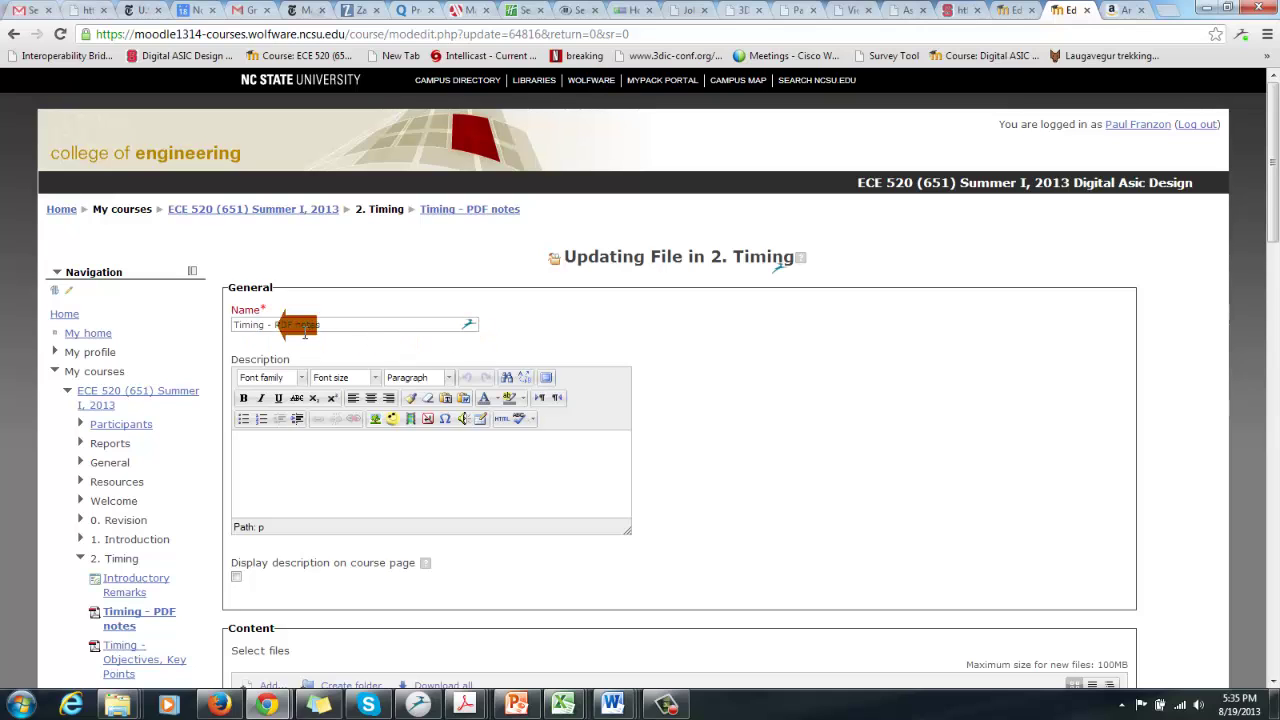
pyautogui.scroll(-4, 525, 400)
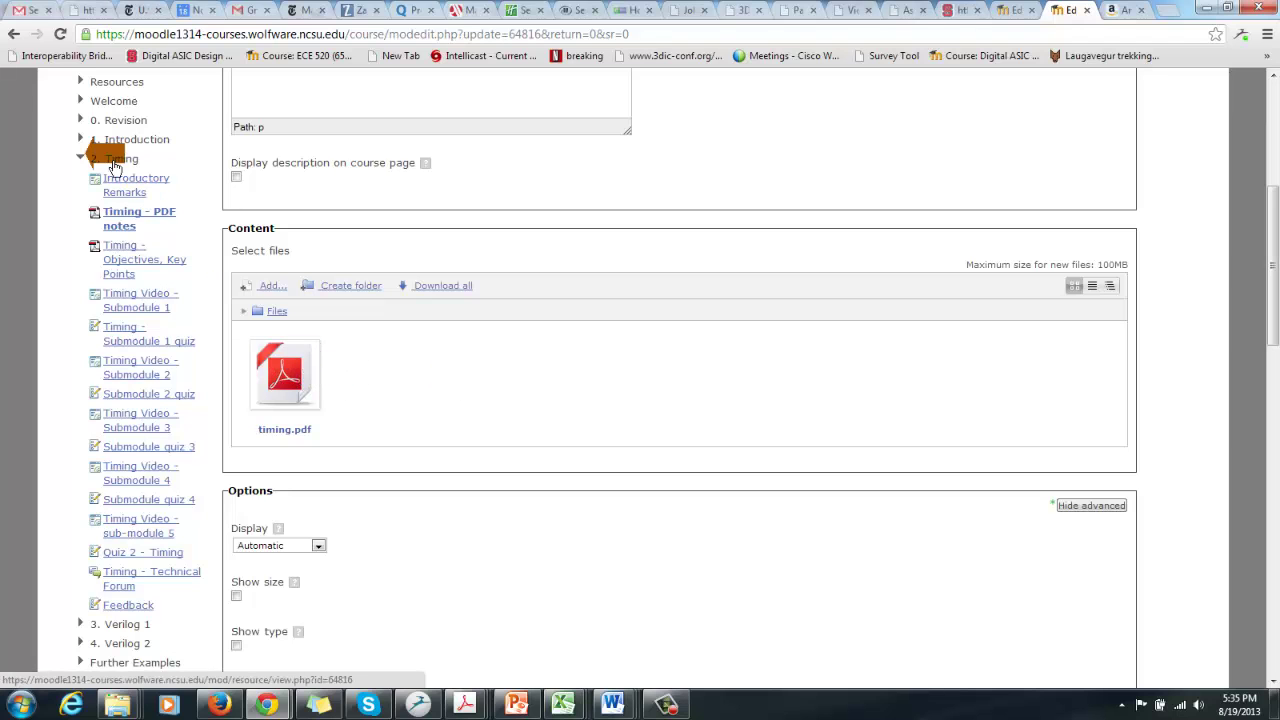
pyautogui.scroll(-12, 470, 328)
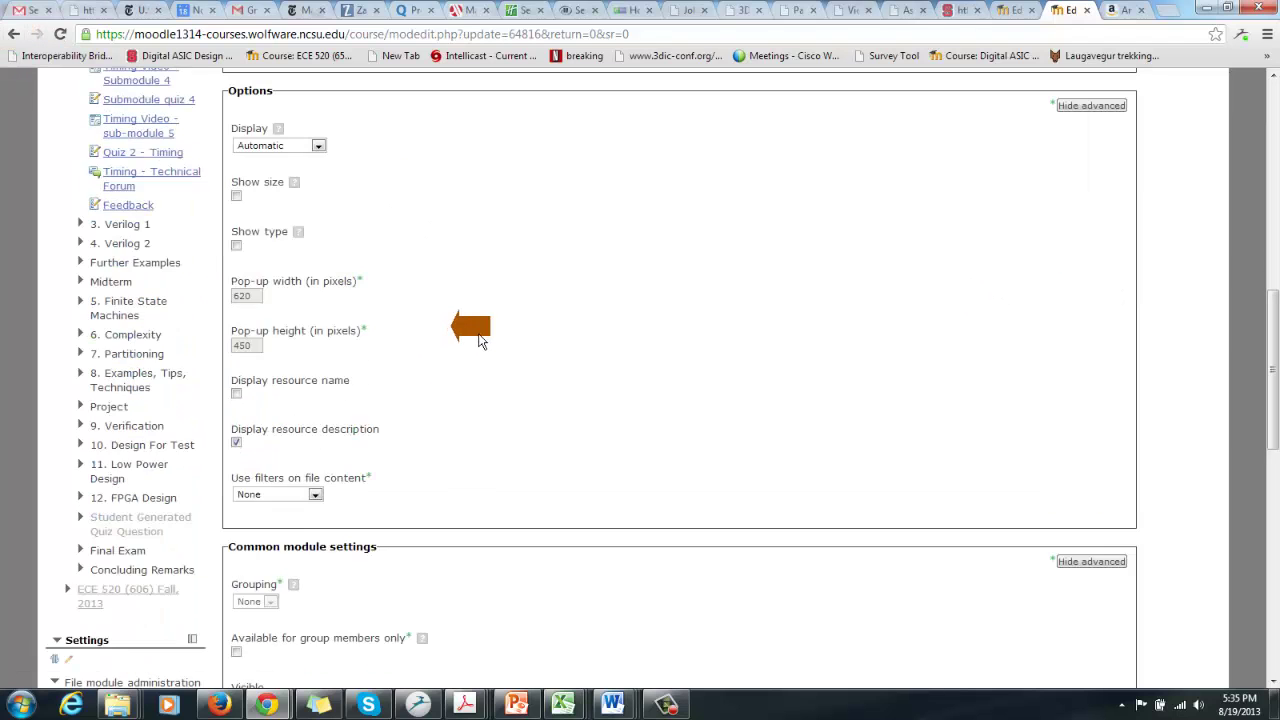
pyautogui.scroll(-2, 475, 335)
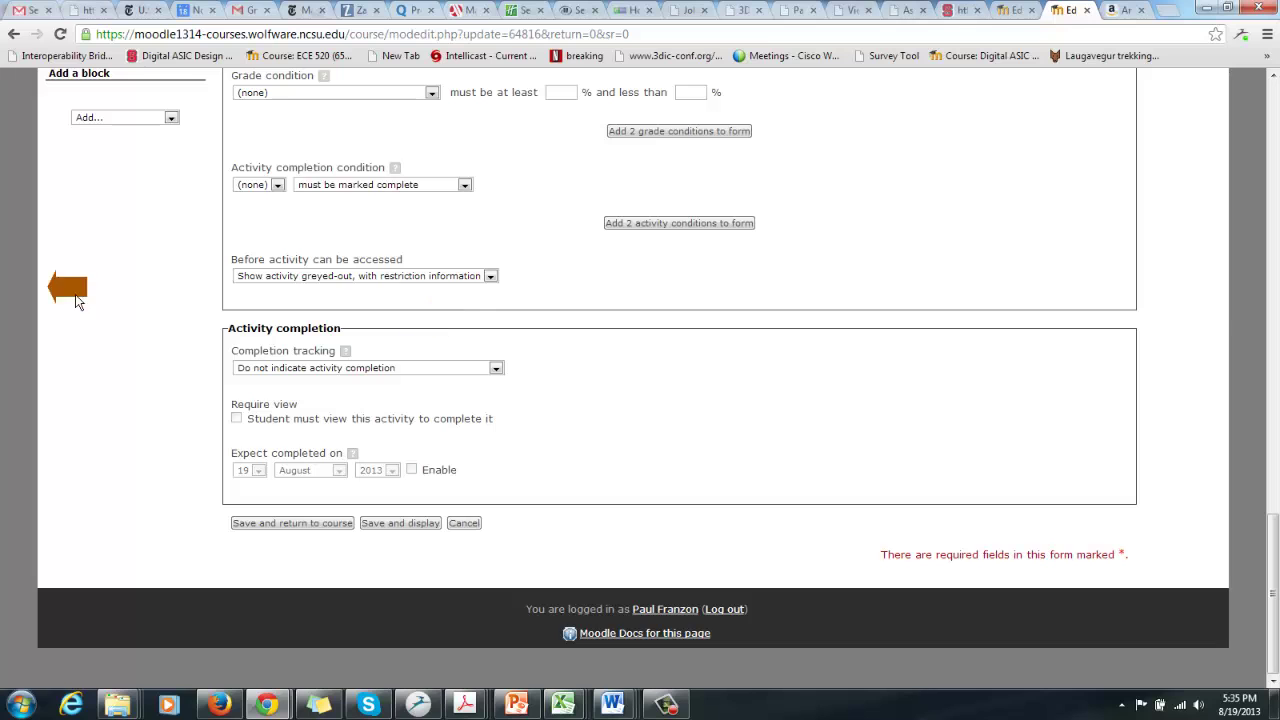
pyautogui.click(15, 36)
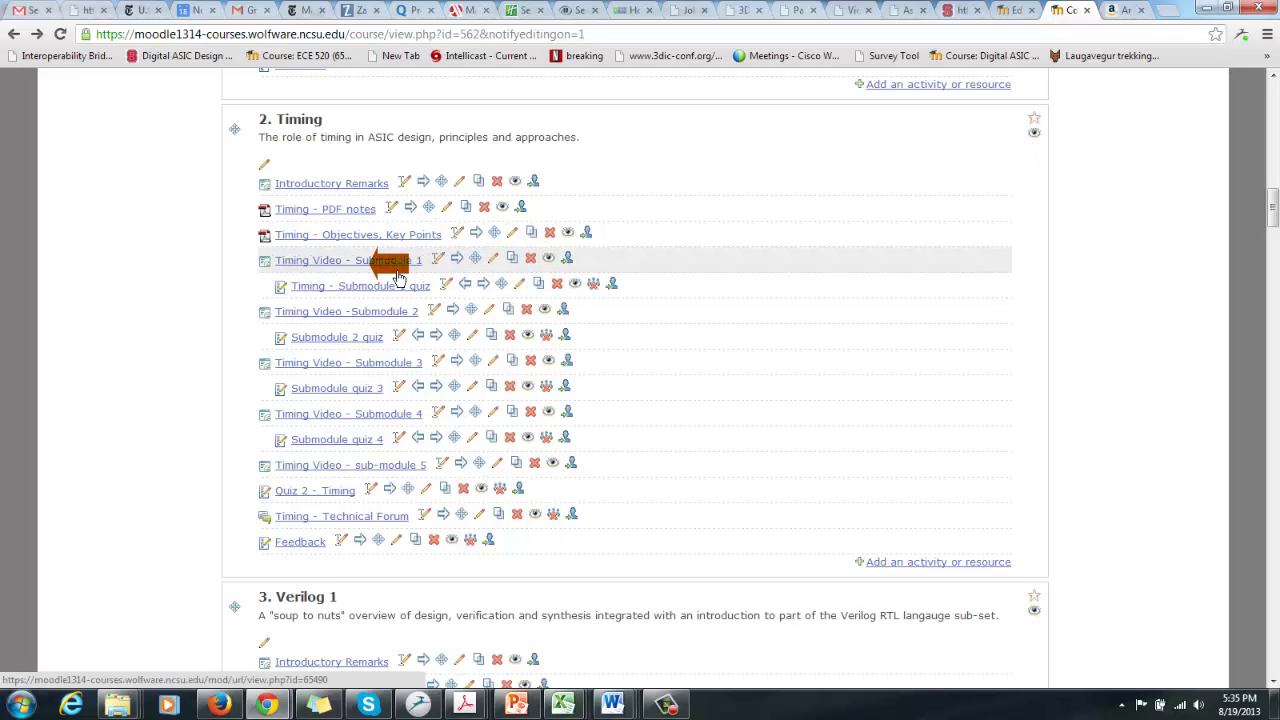
# - Watch the start of the Timing Video - Submodule 1 in full screen and return to the course page
pyautogui.click(398, 266)
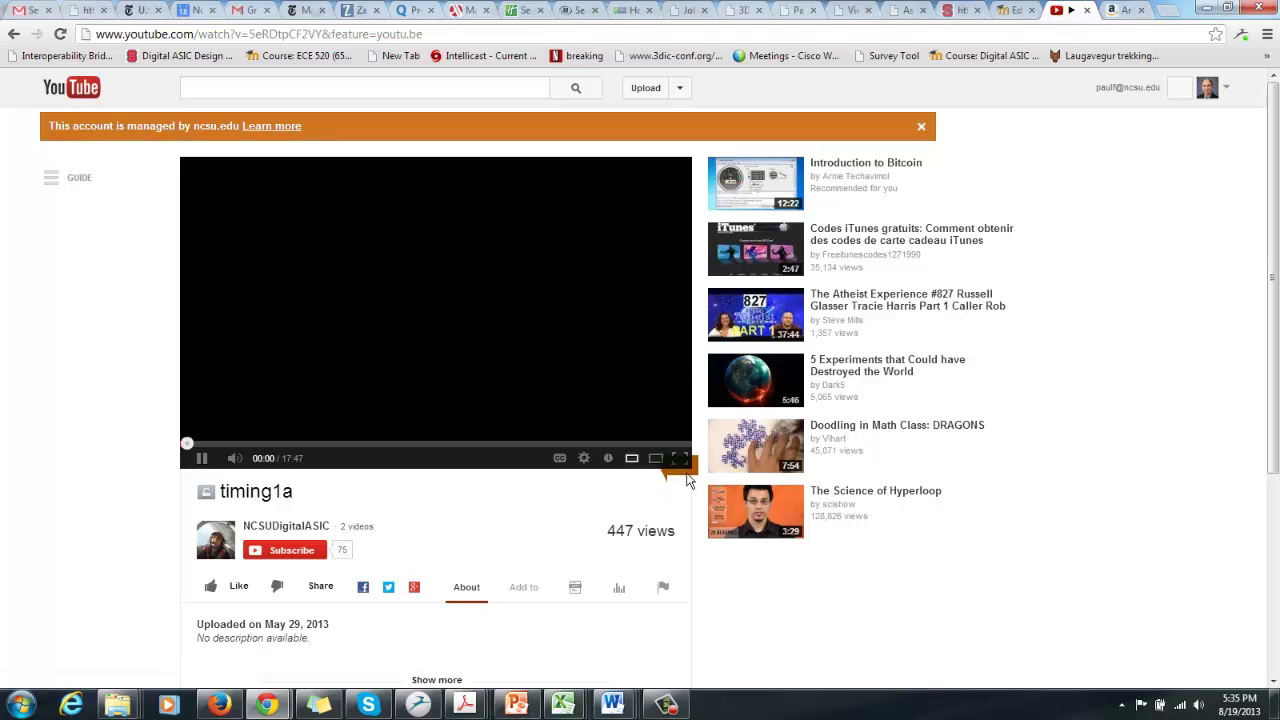
pyautogui.click(679, 459)
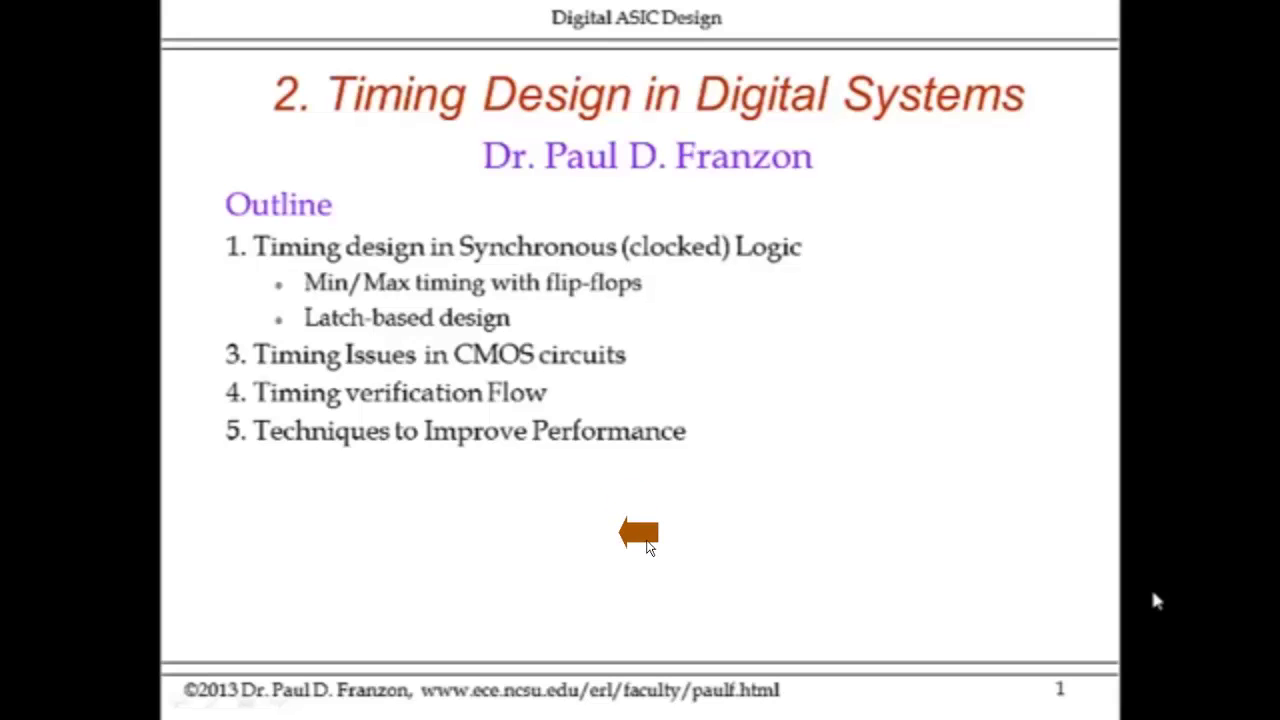
pyautogui.press('Escape')
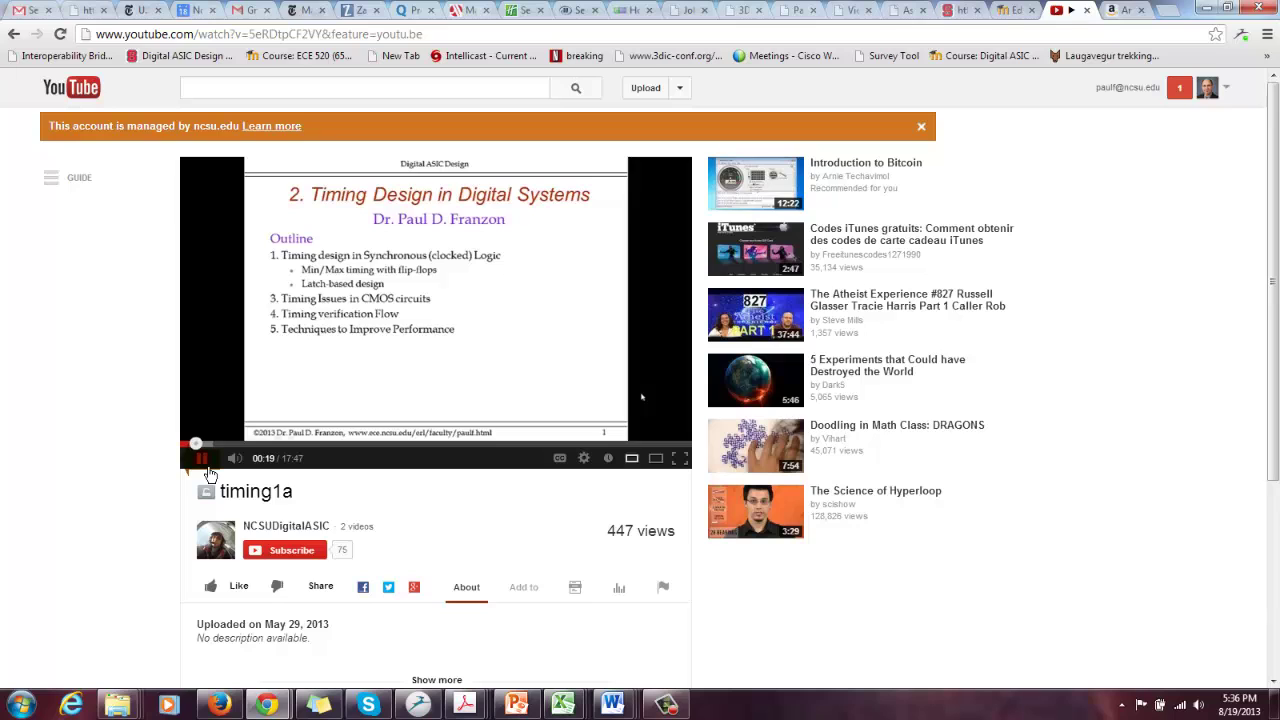
pyautogui.click(17, 40)
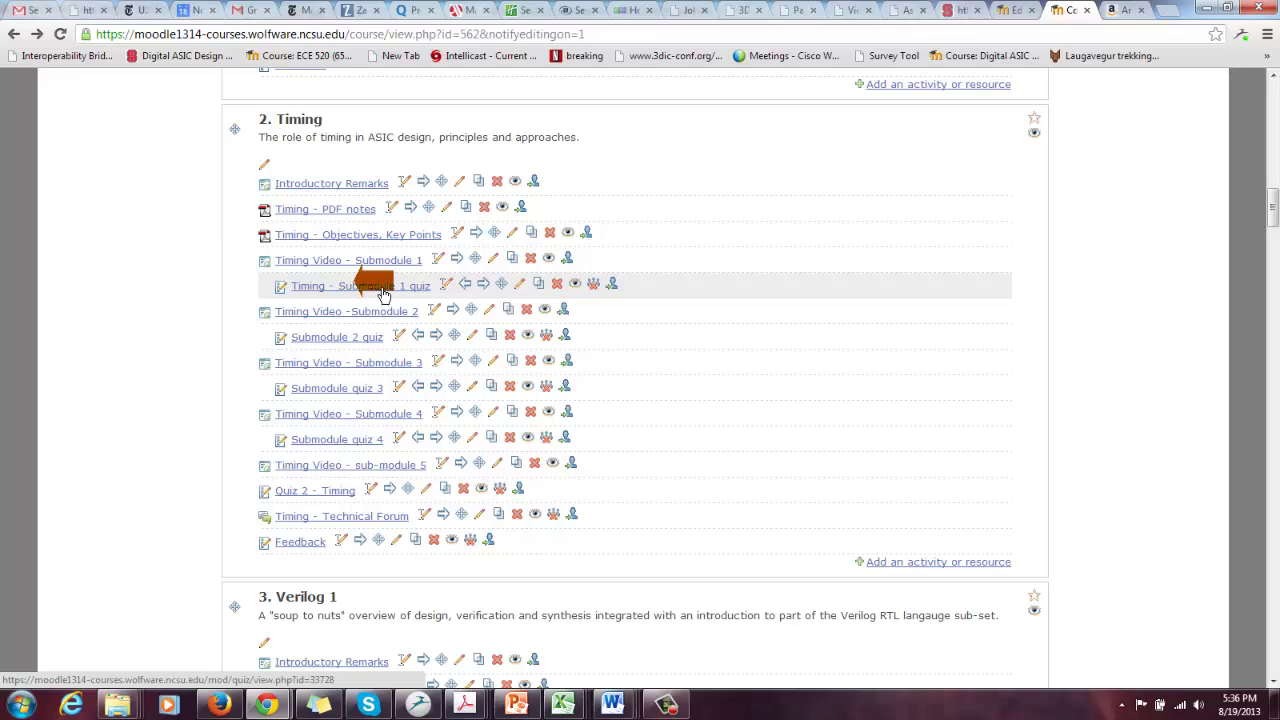
# - Open the settings of the Timing - Submodule 1 quiz and review its timing and grade options
pyautogui.click(525, 291)
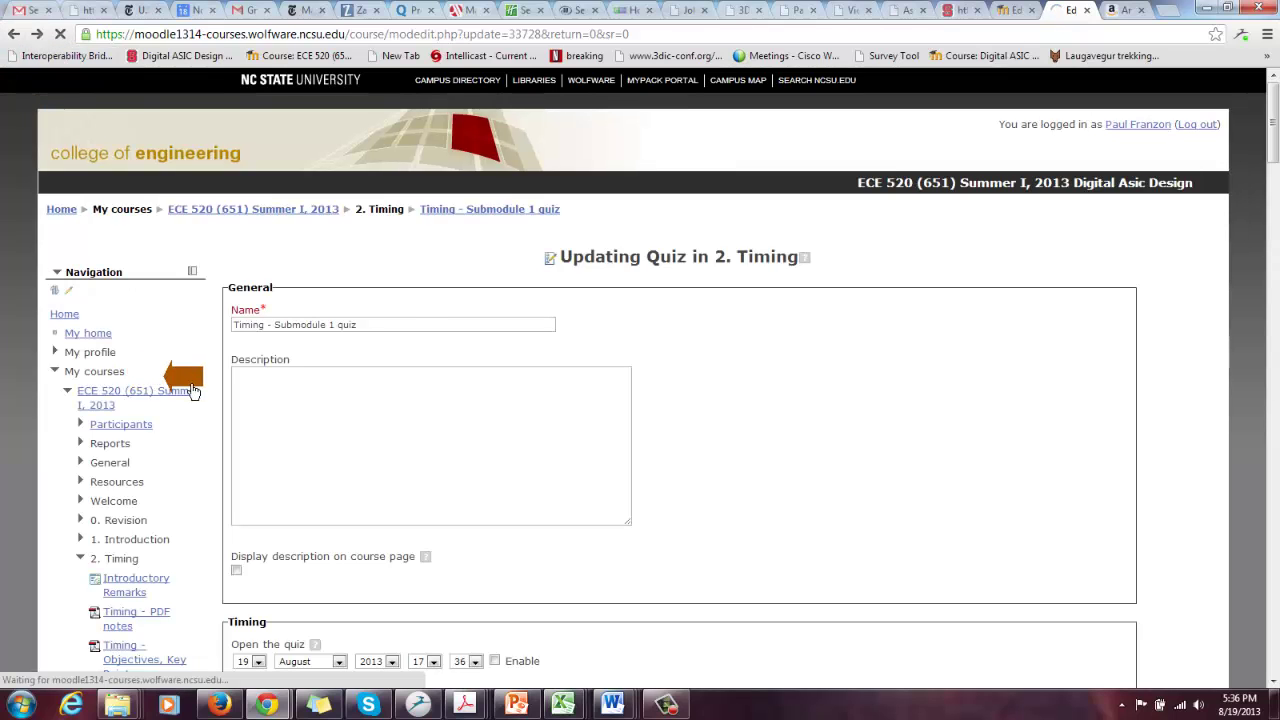
pyautogui.click(190, 391)
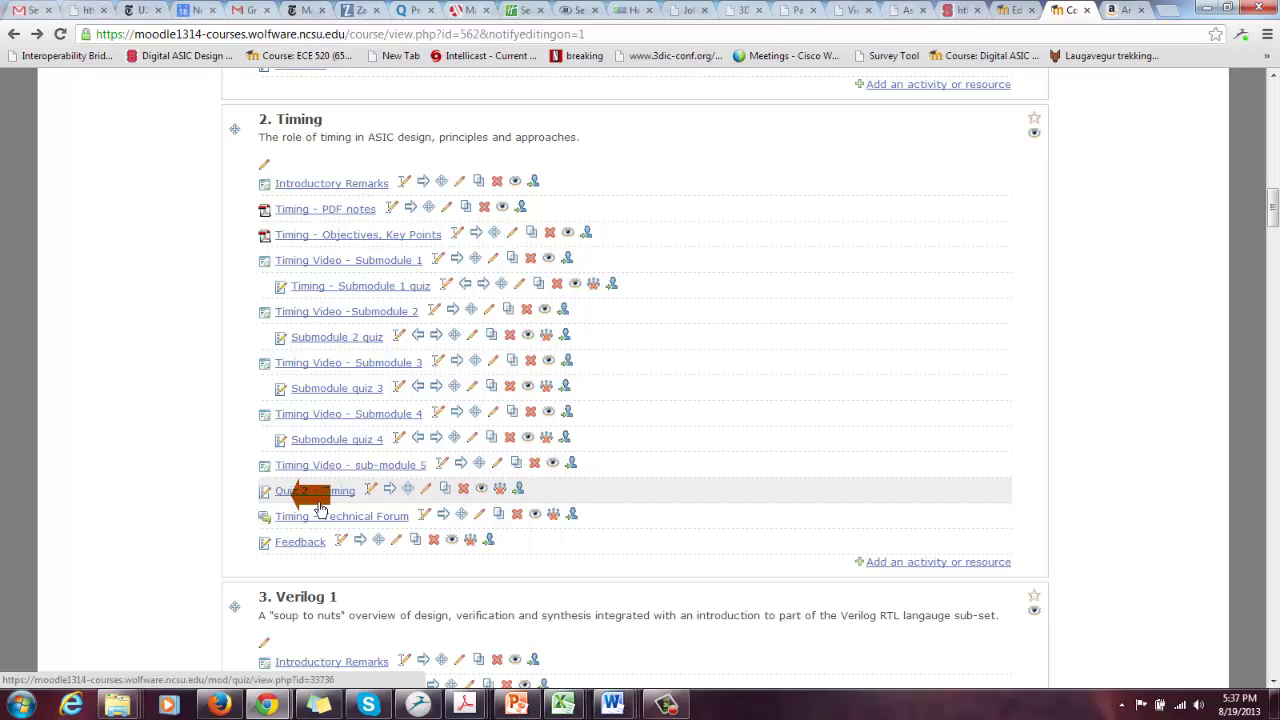
pyautogui.moveTo(320, 508); pyautogui.dragTo(527, 291)
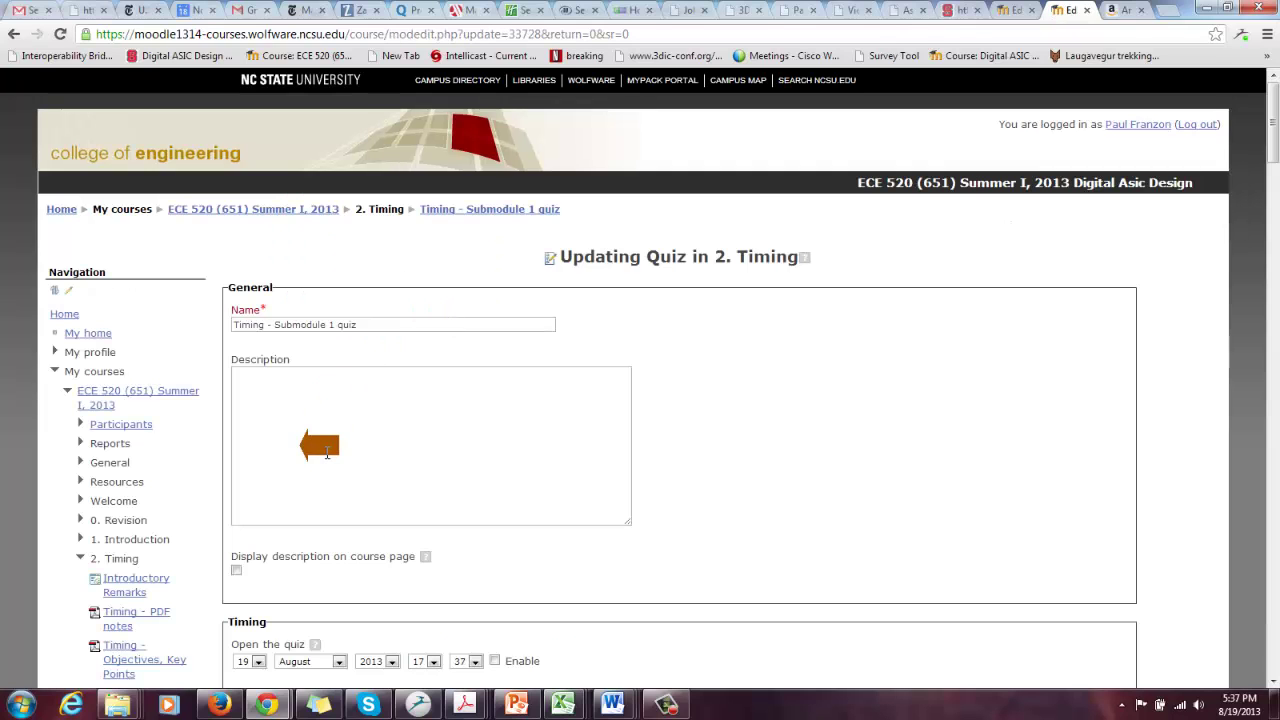
pyautogui.scroll(-5, 330, 362)
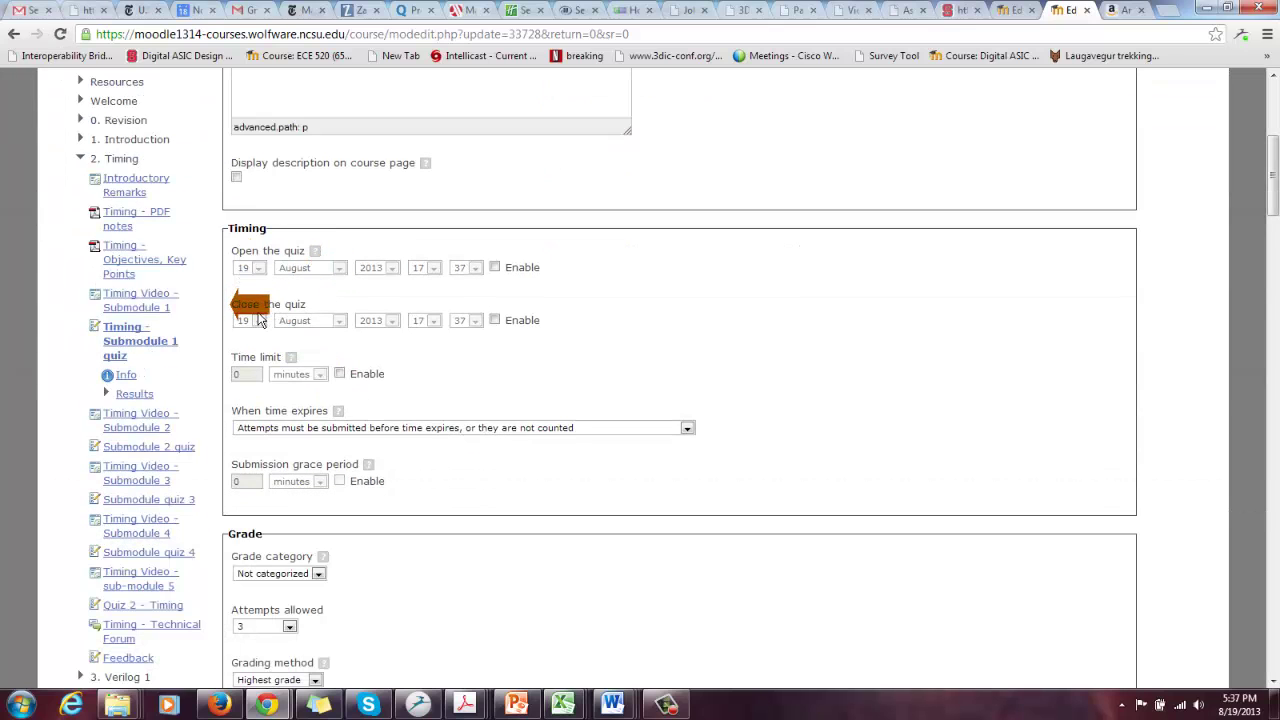
pyautogui.scroll(-1, 463, 391)
pyautogui.scroll(-1, 464, 391)
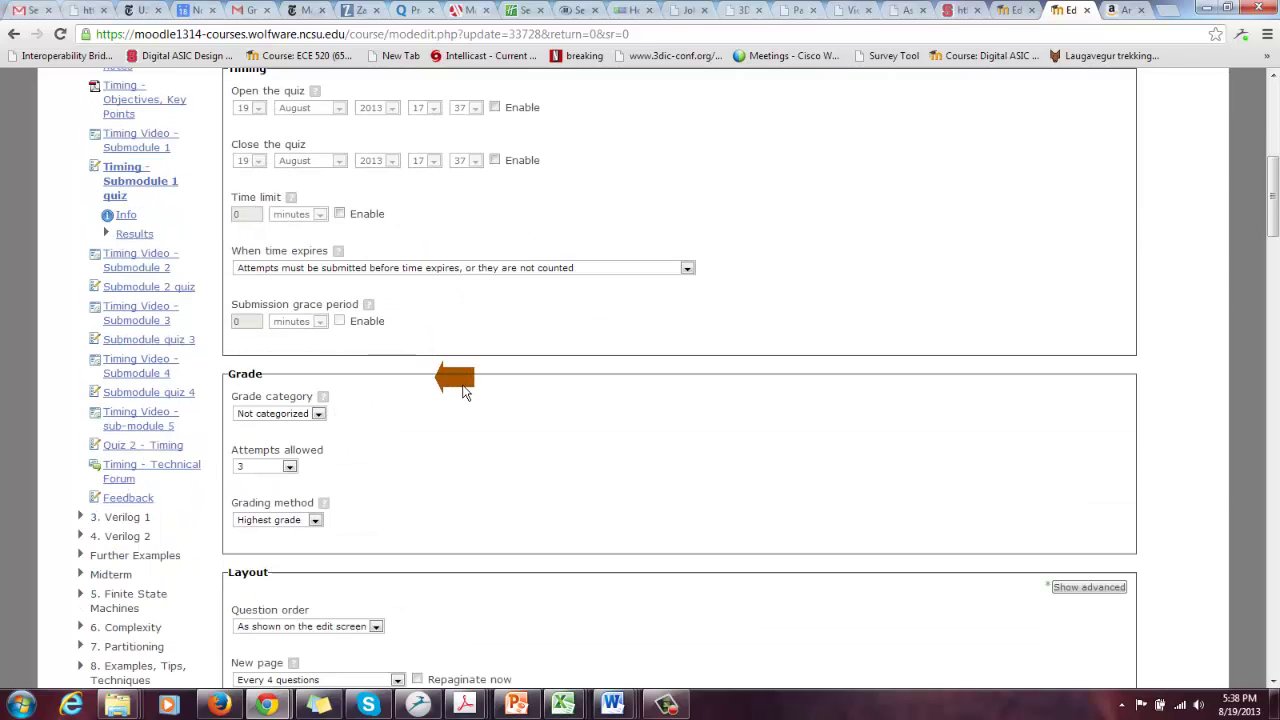
pyautogui.scroll(-1, 458, 375)
pyautogui.scroll(-1, 410, 378)
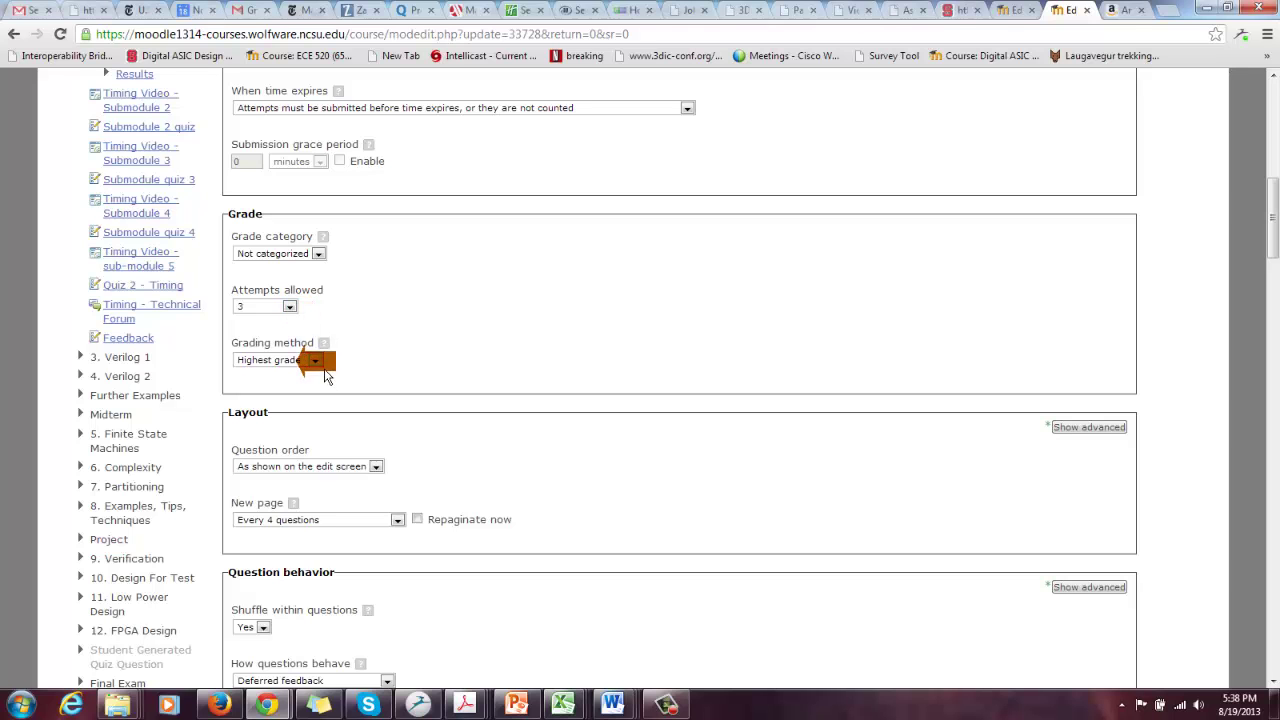
# - Review the Submodule 1 quiz's question behavior, review options, attempt restrictions, feedback and access settings, and return to the course page
pyautogui.scroll(-5, 324, 375)
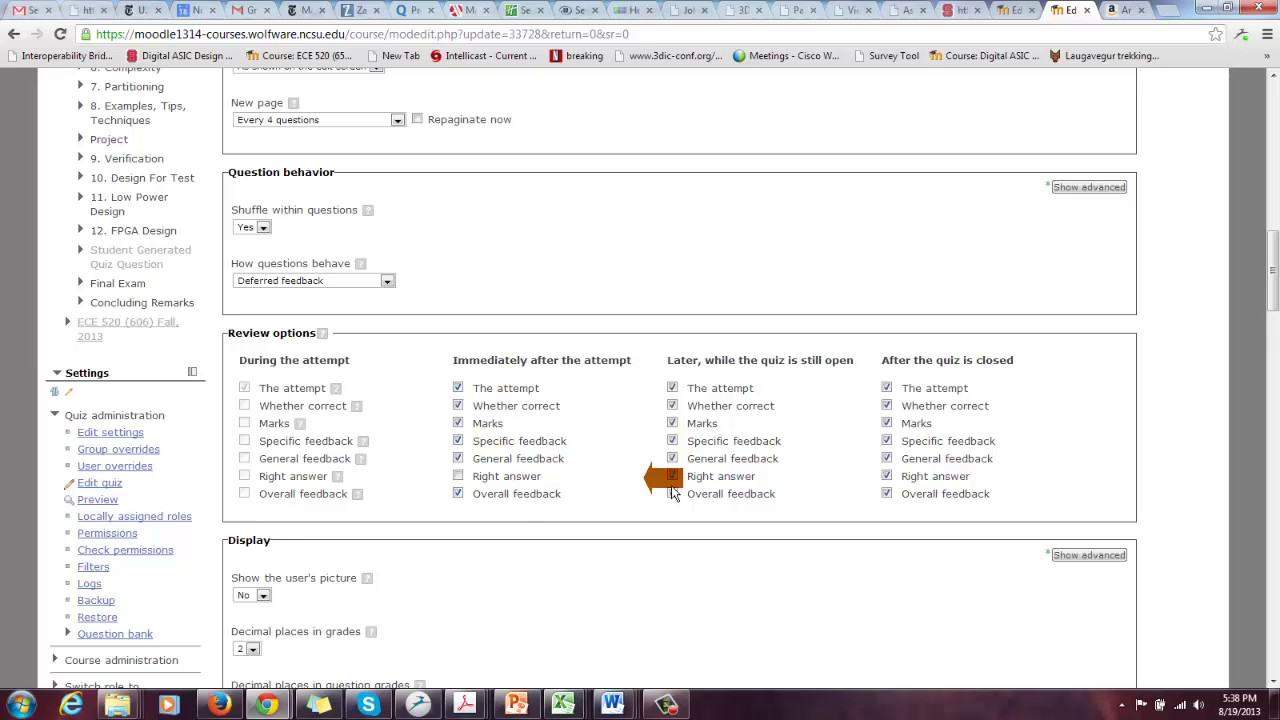
pyautogui.scroll(-3, 592, 560)
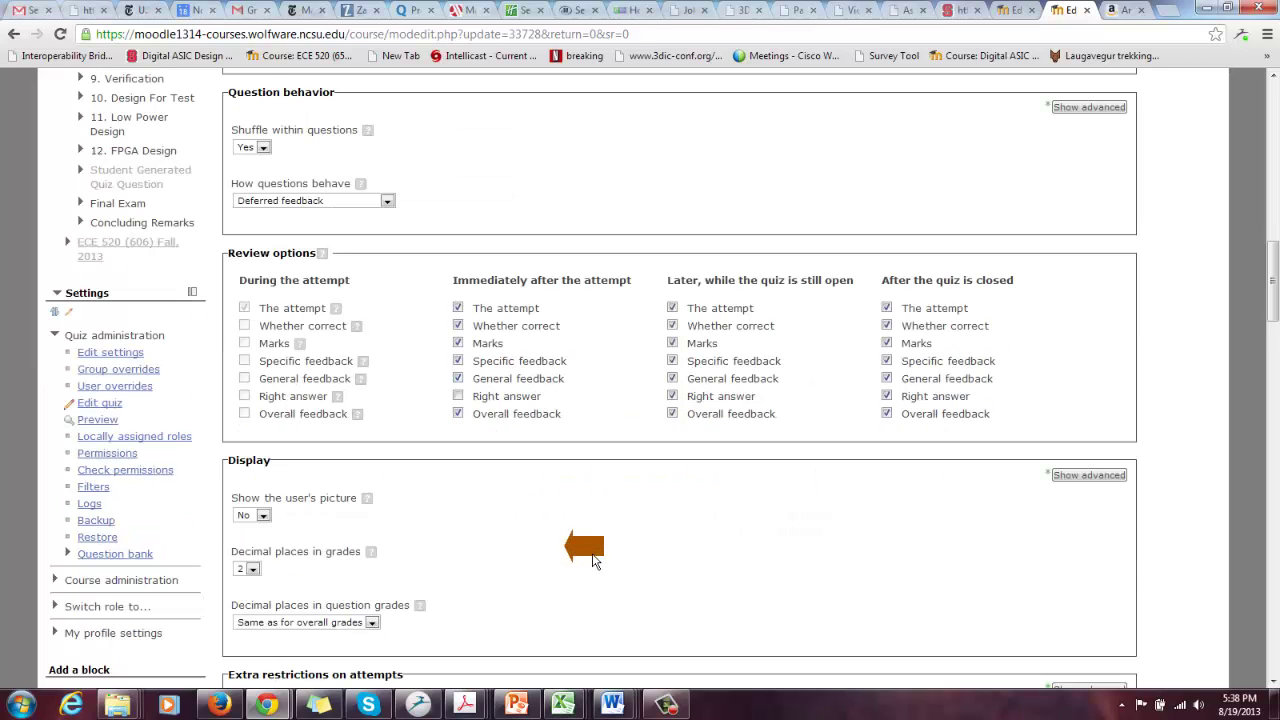
pyautogui.scroll(-4, 592, 560)
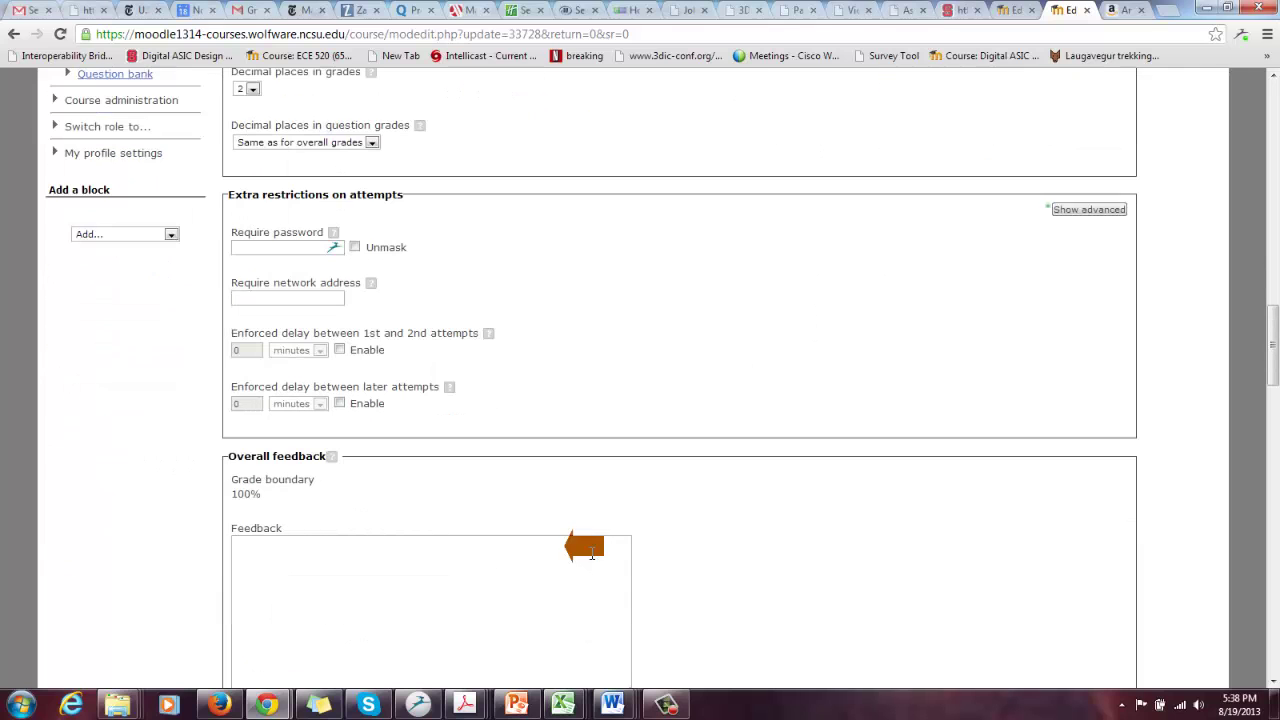
pyautogui.scroll(-3, 592, 560)
pyautogui.scroll(-3, 593, 558)
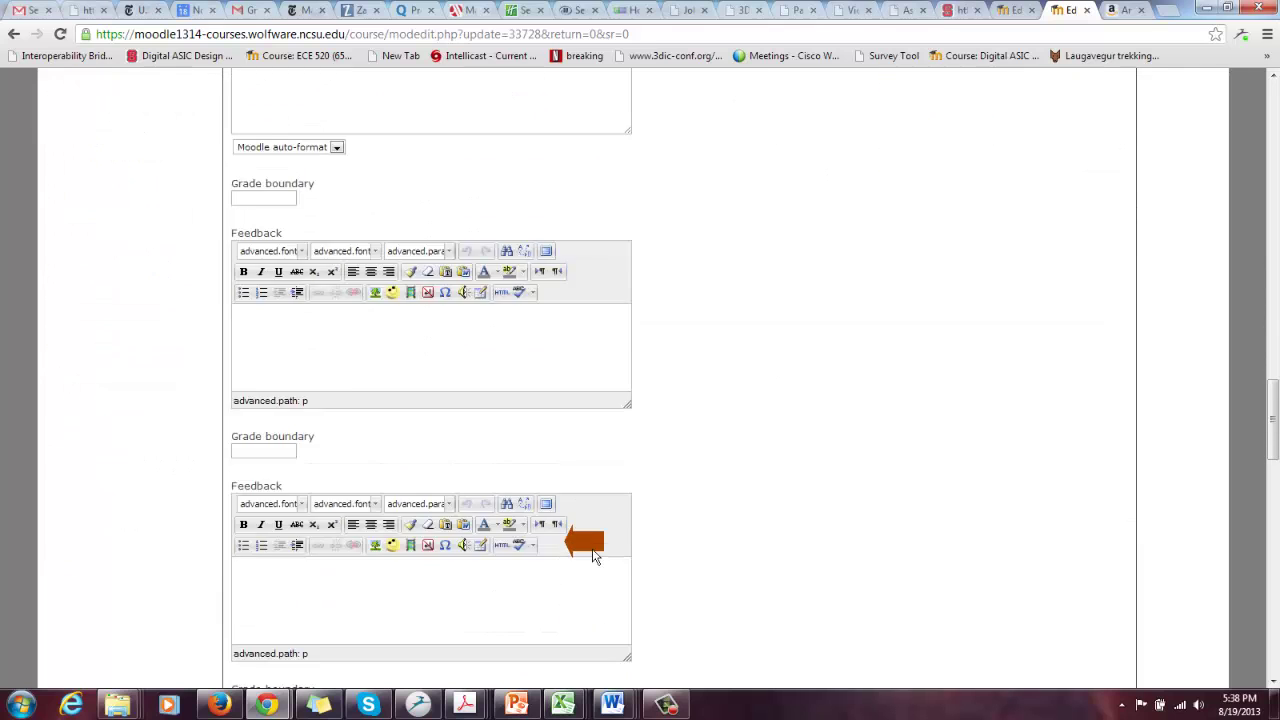
pyautogui.scroll(8, 594, 551)
pyautogui.scroll(-4, 593, 545)
pyautogui.scroll(-20, 593, 545)
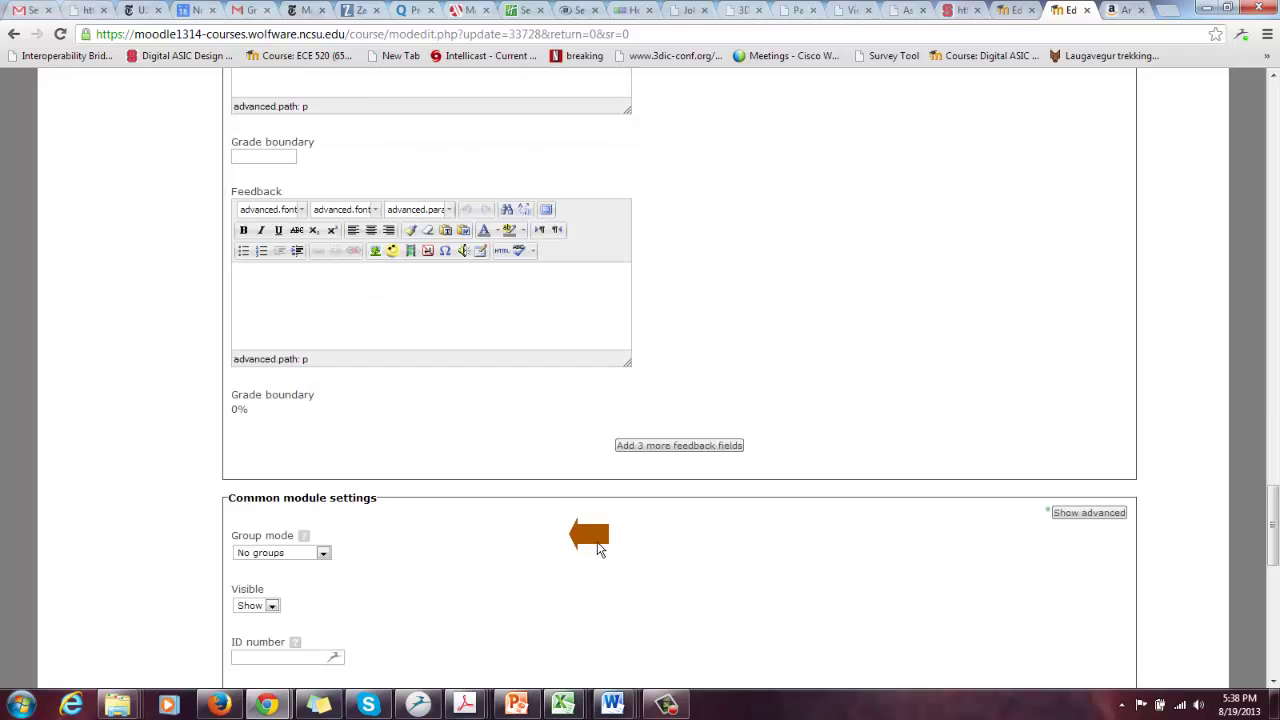
pyautogui.scroll(-2, 598, 549)
pyautogui.scroll(15, 597, 548)
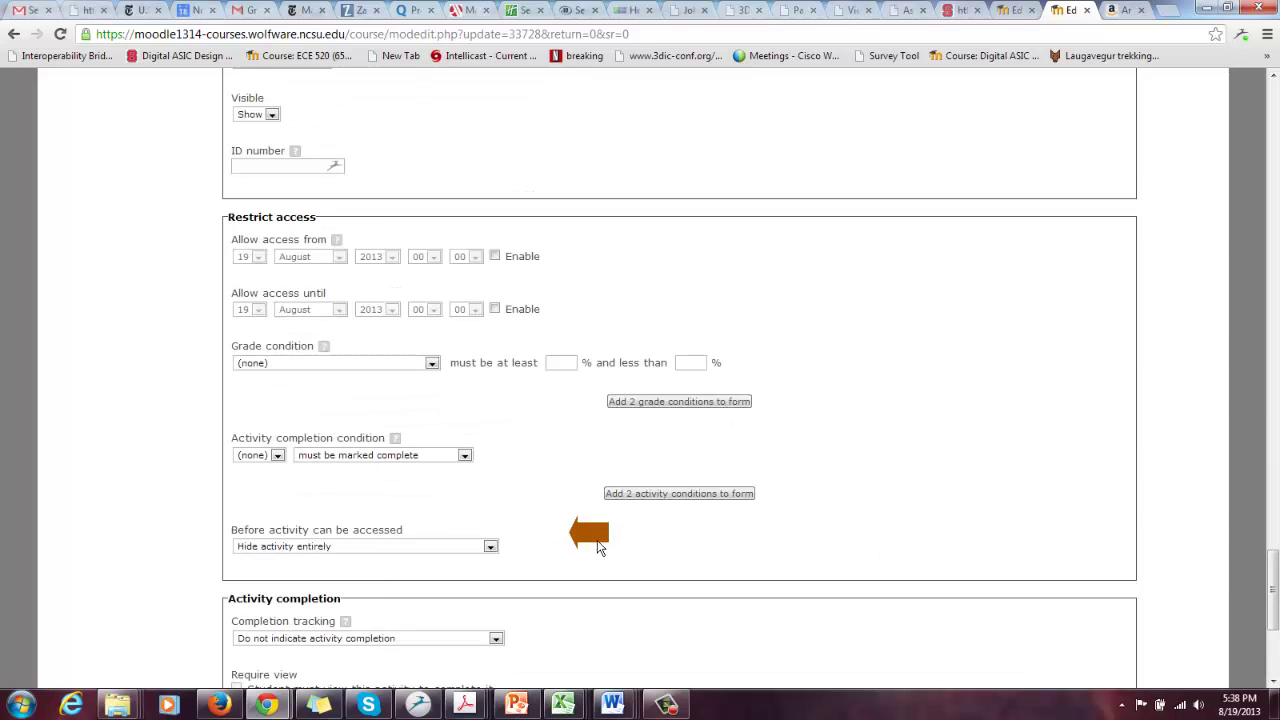
pyautogui.scroll(20, 596, 546)
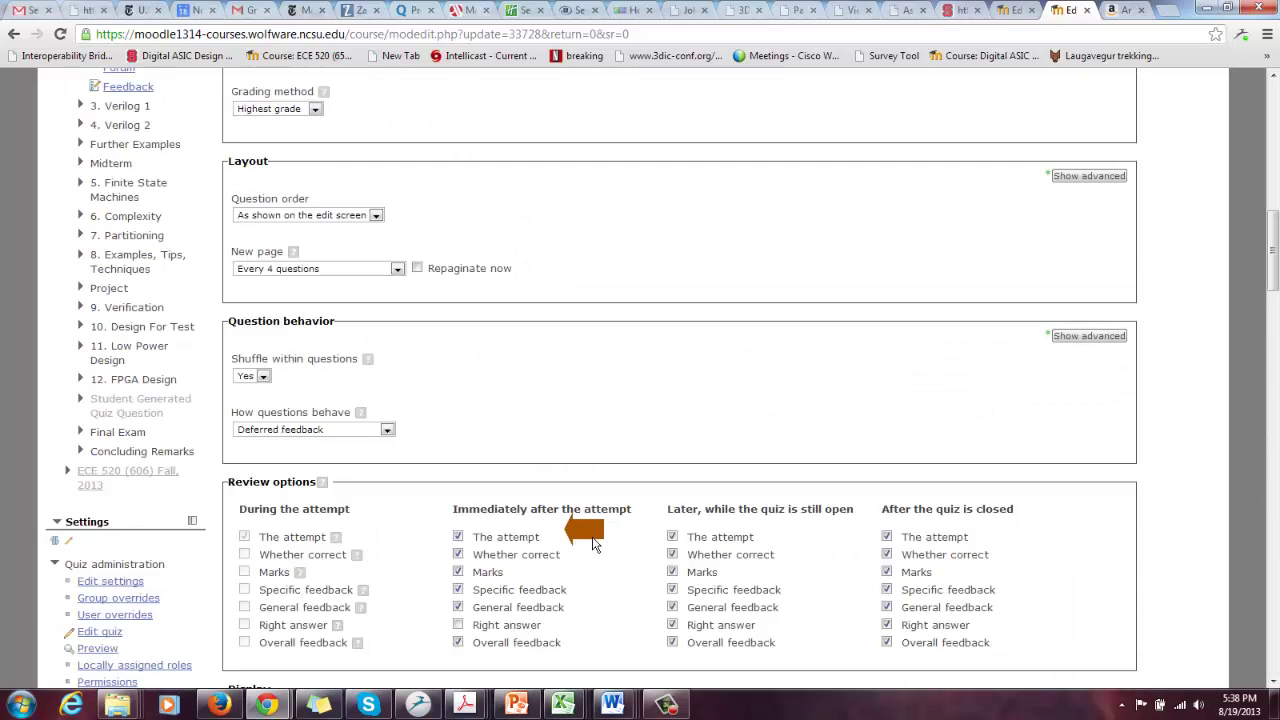
pyautogui.scroll(-6, 587, 517)
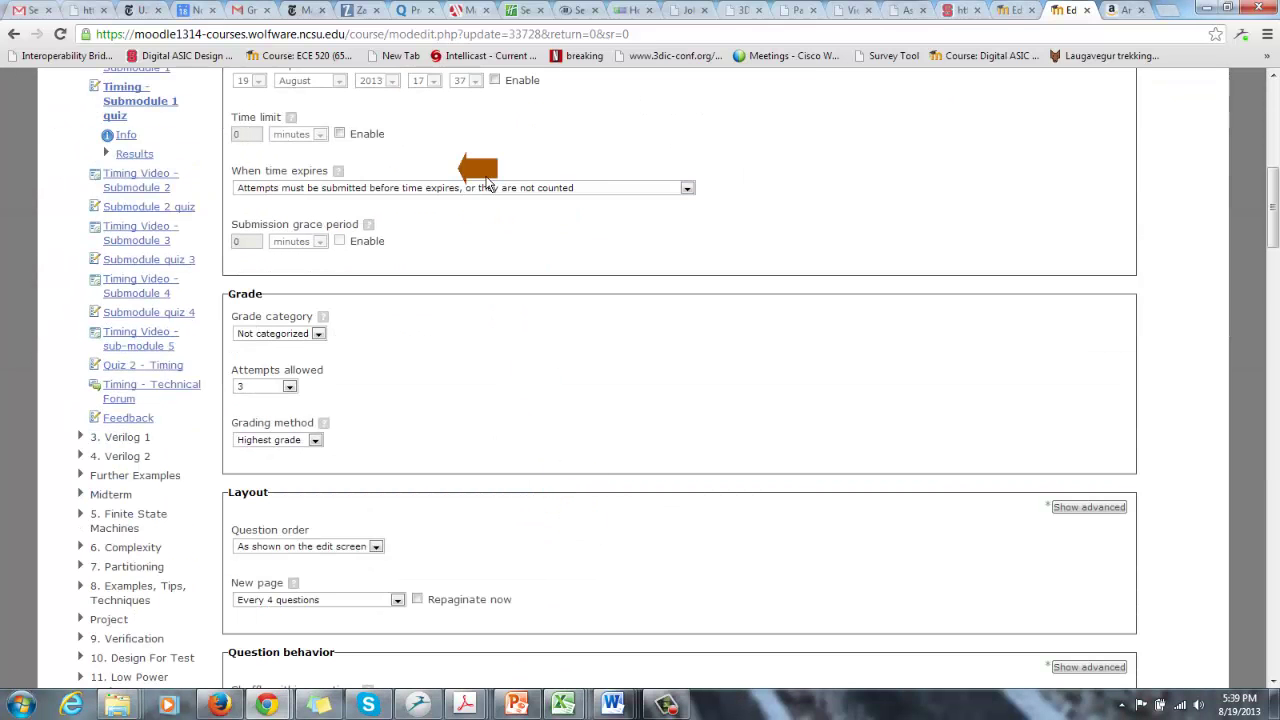
pyautogui.scroll(3, 490, 230)
pyautogui.scroll(-8, 446, 362)
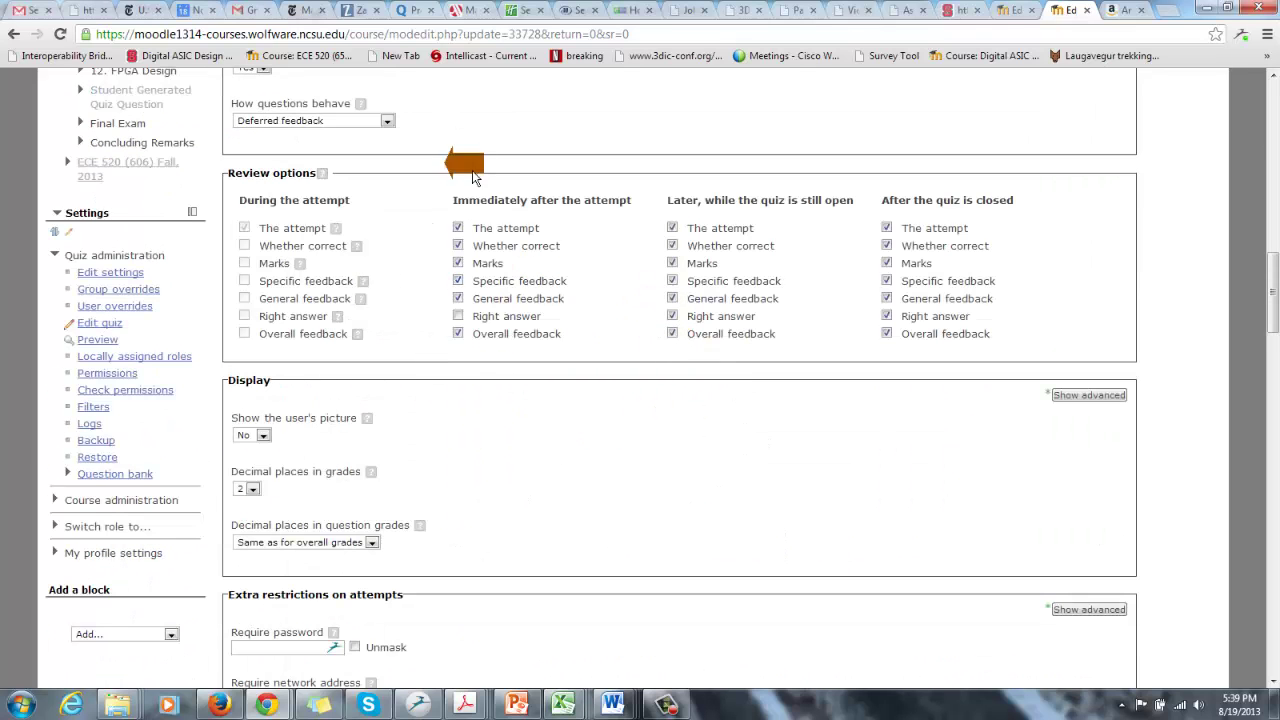
pyautogui.click(14, 38)
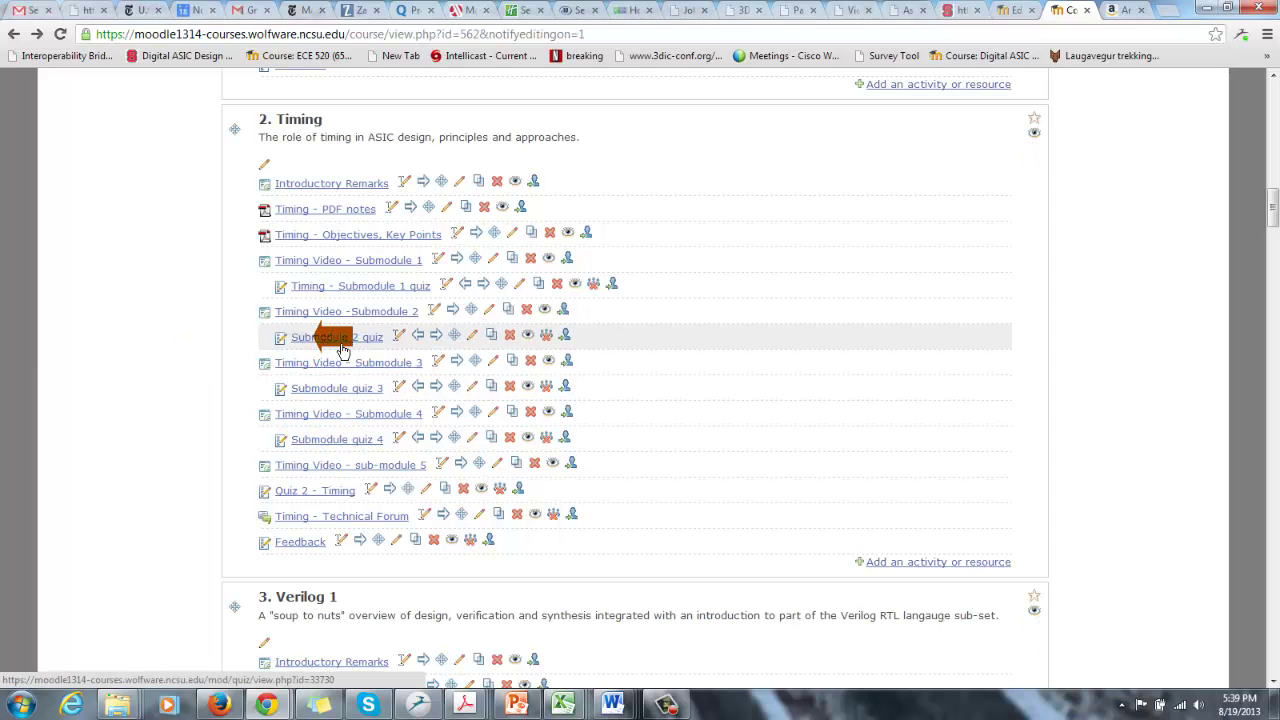
# - Start a preview attempt of the Timing - Submodule 1 quiz and look over its first two questions
pyautogui.click(356, 292)
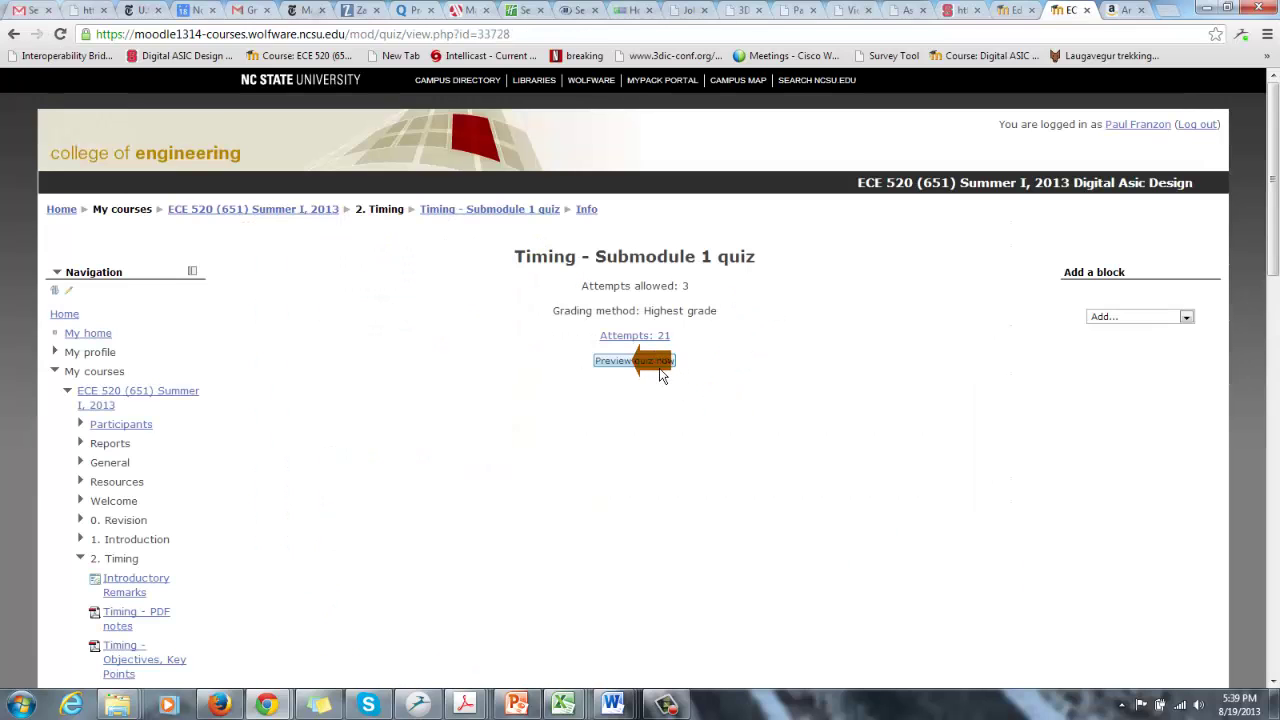
pyautogui.click(658, 362)
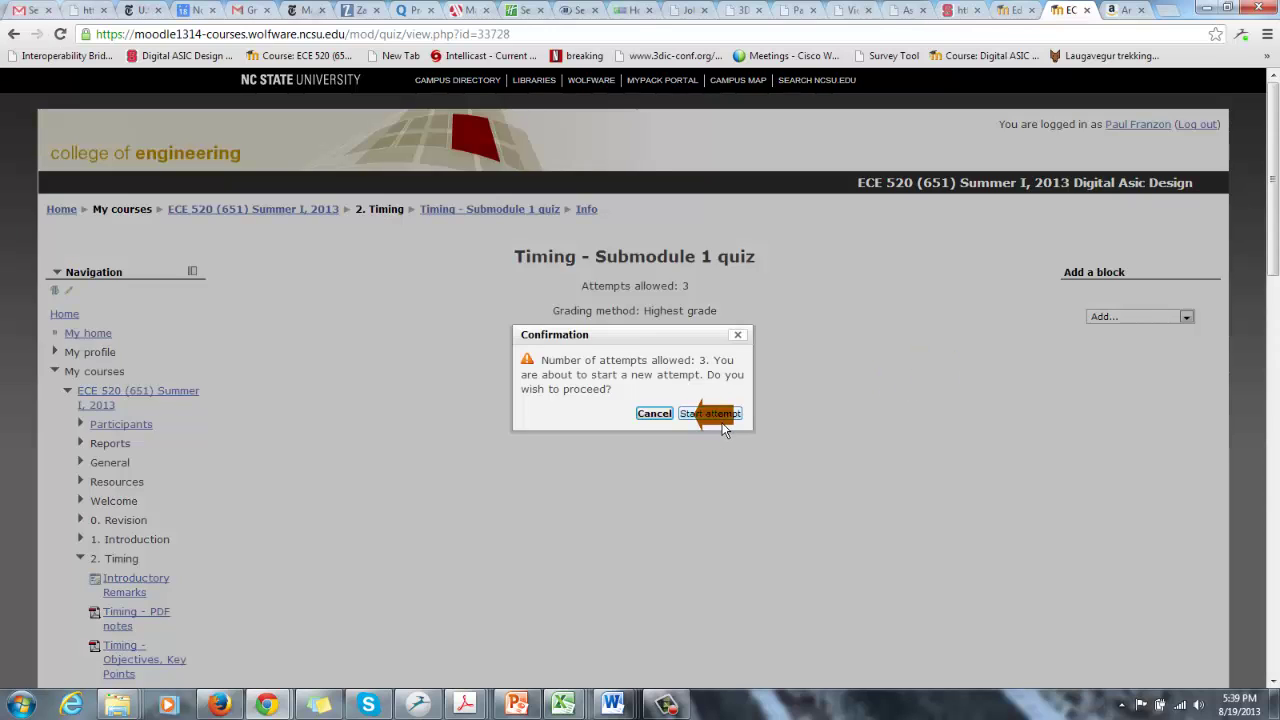
pyautogui.click(721, 419)
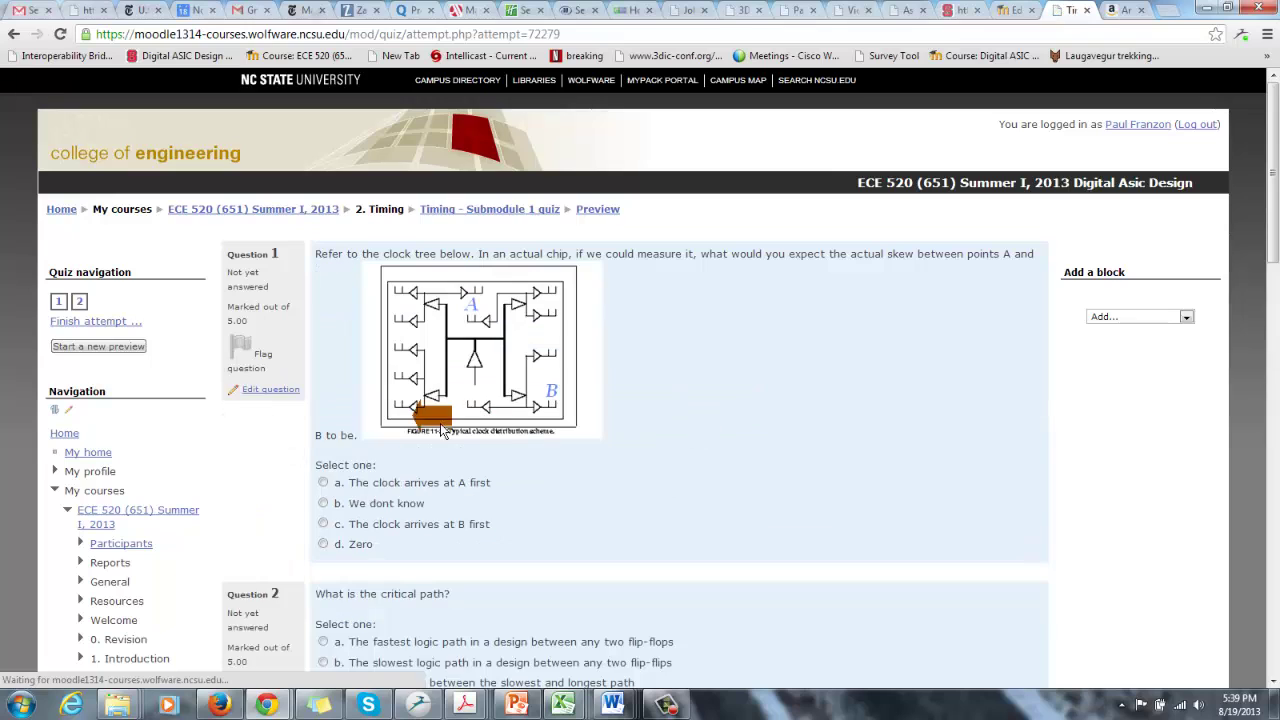
pyautogui.scroll(-3, 360, 446)
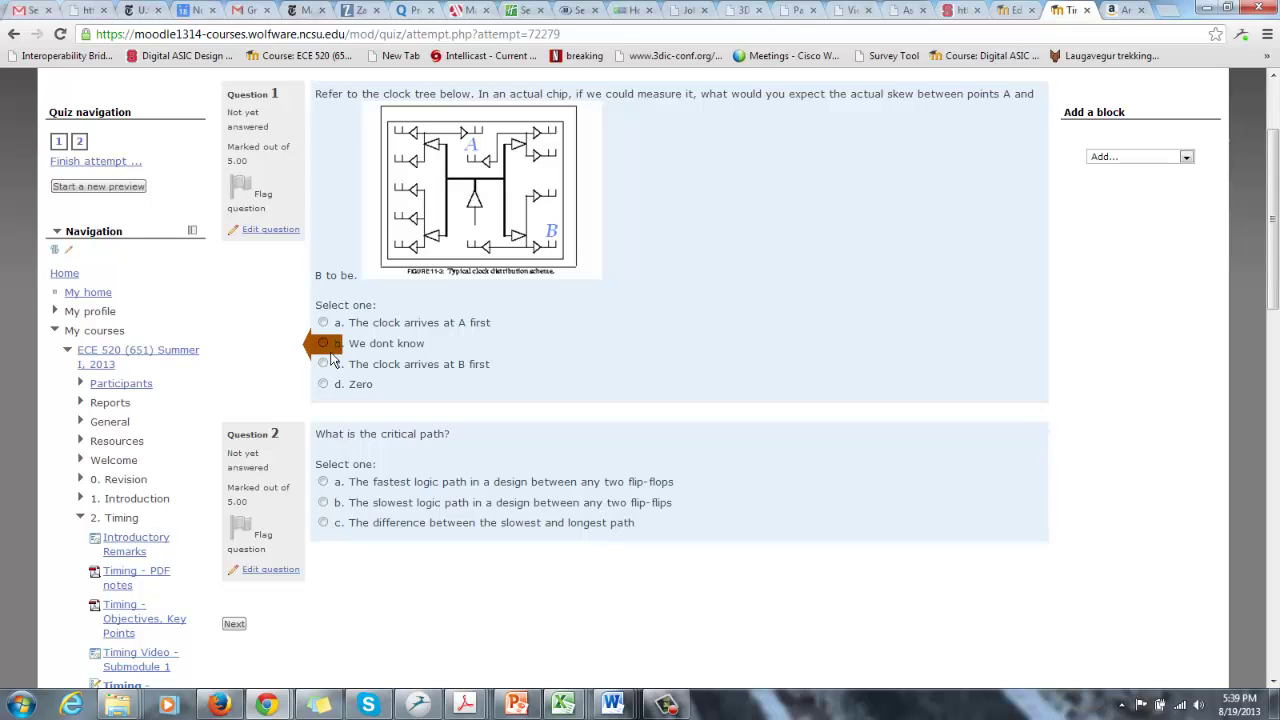
# - Open Question 1 for editing and examine its question text, answer choices, grades and per-choice feedback
pyautogui.click(280, 229)
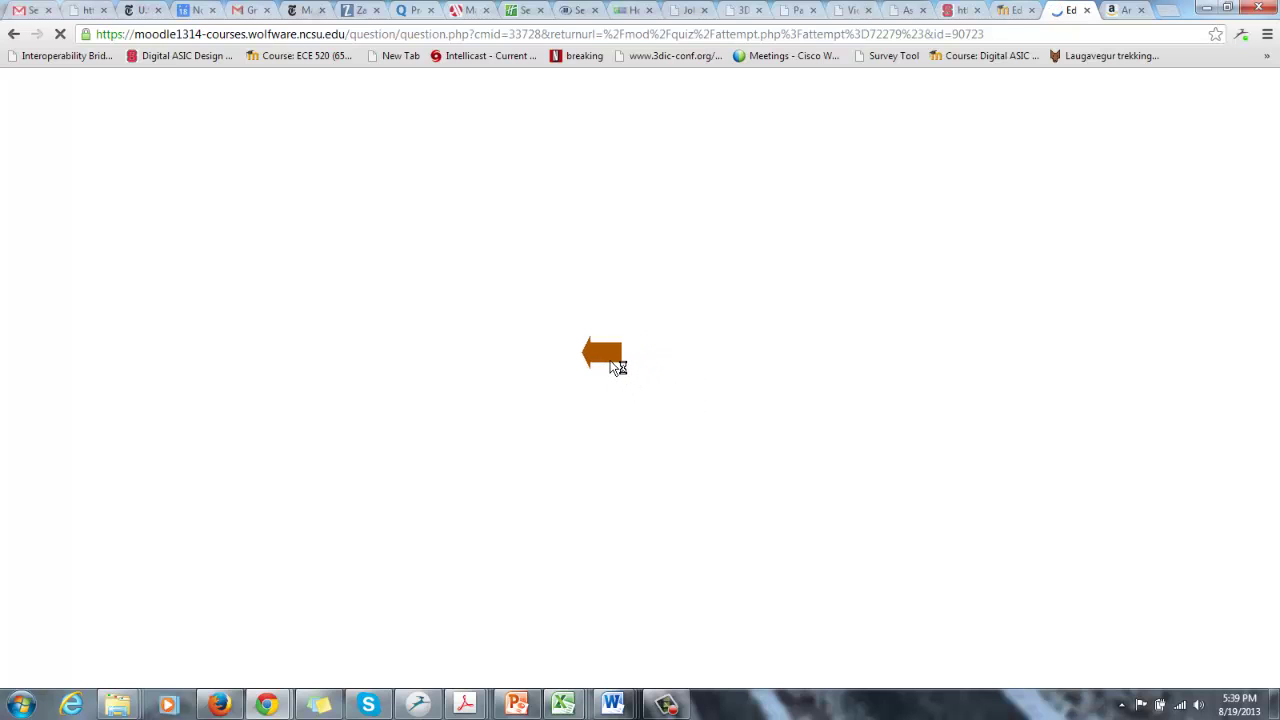
pyautogui.scroll(-2, 614, 372)
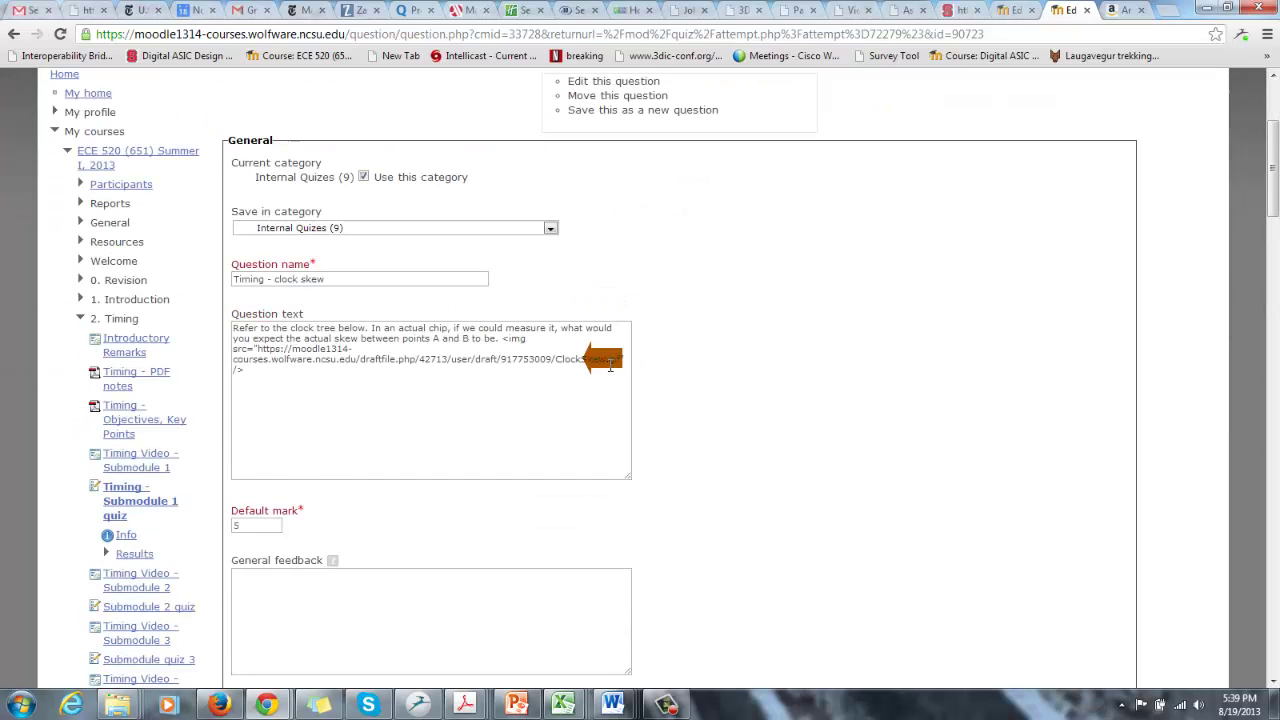
pyautogui.scroll(-3, 610, 363)
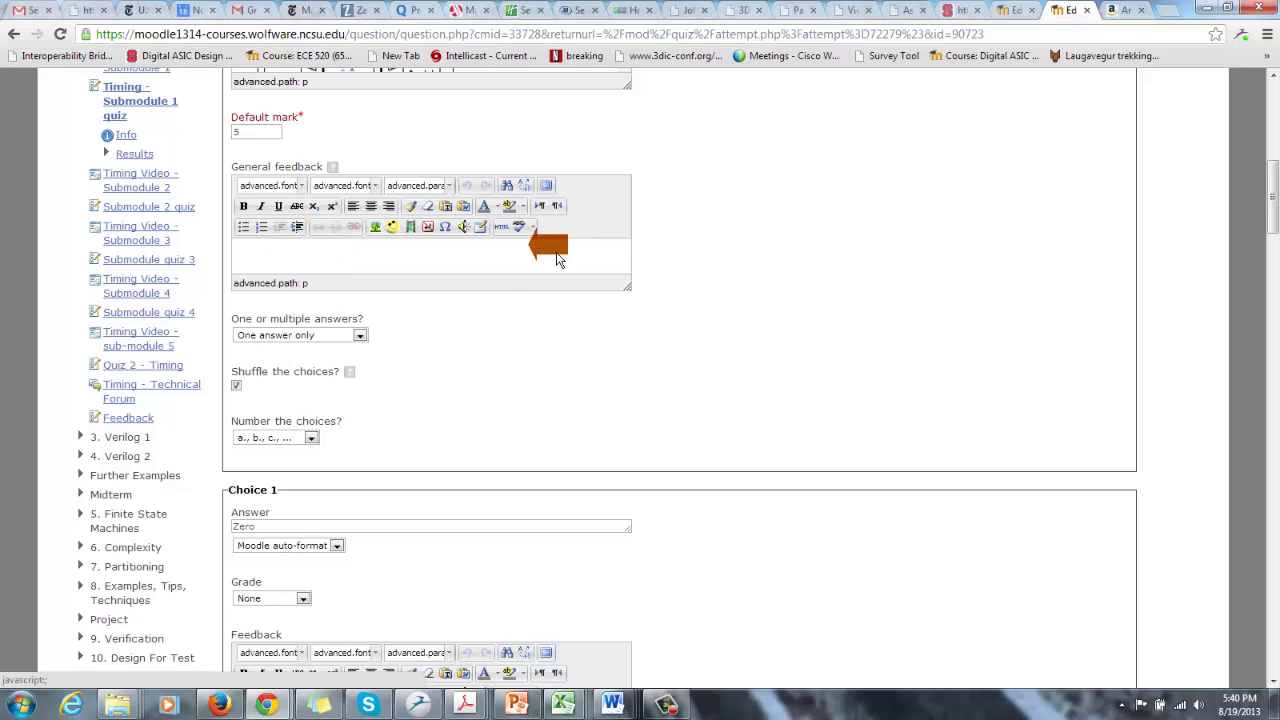
pyautogui.scroll(-3, 540, 270)
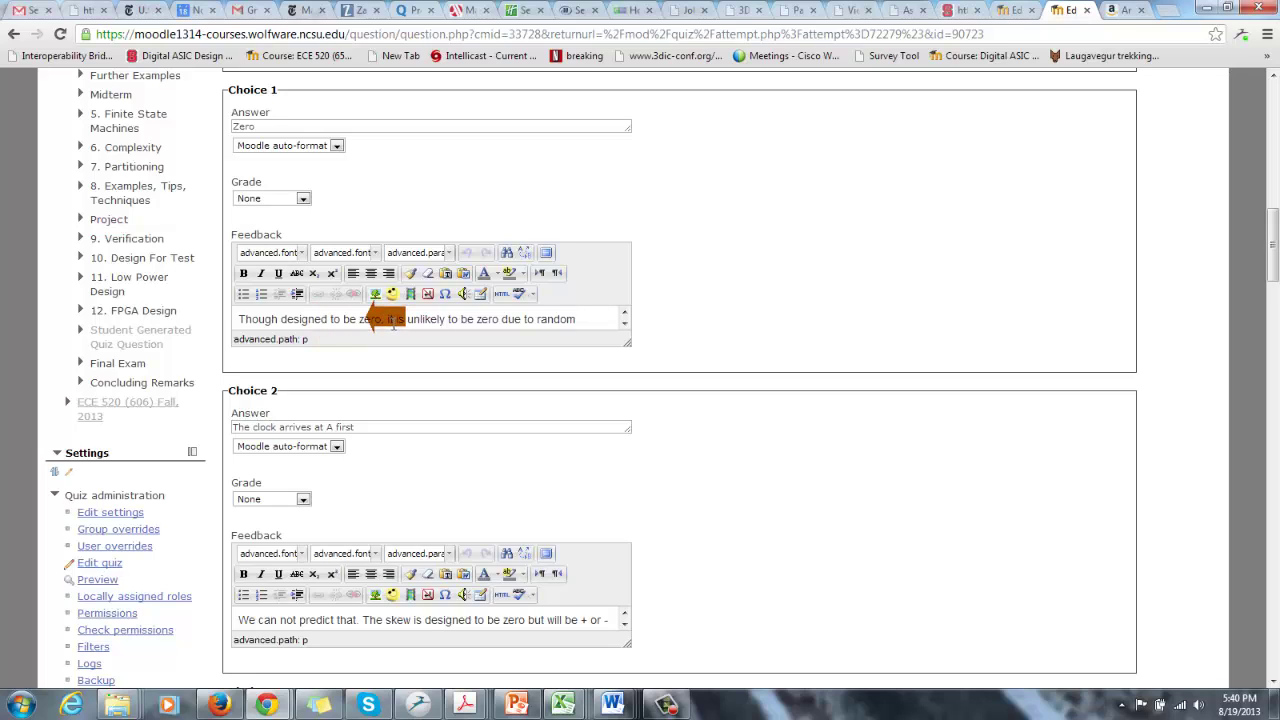
pyautogui.scroll(-5, 393, 325)
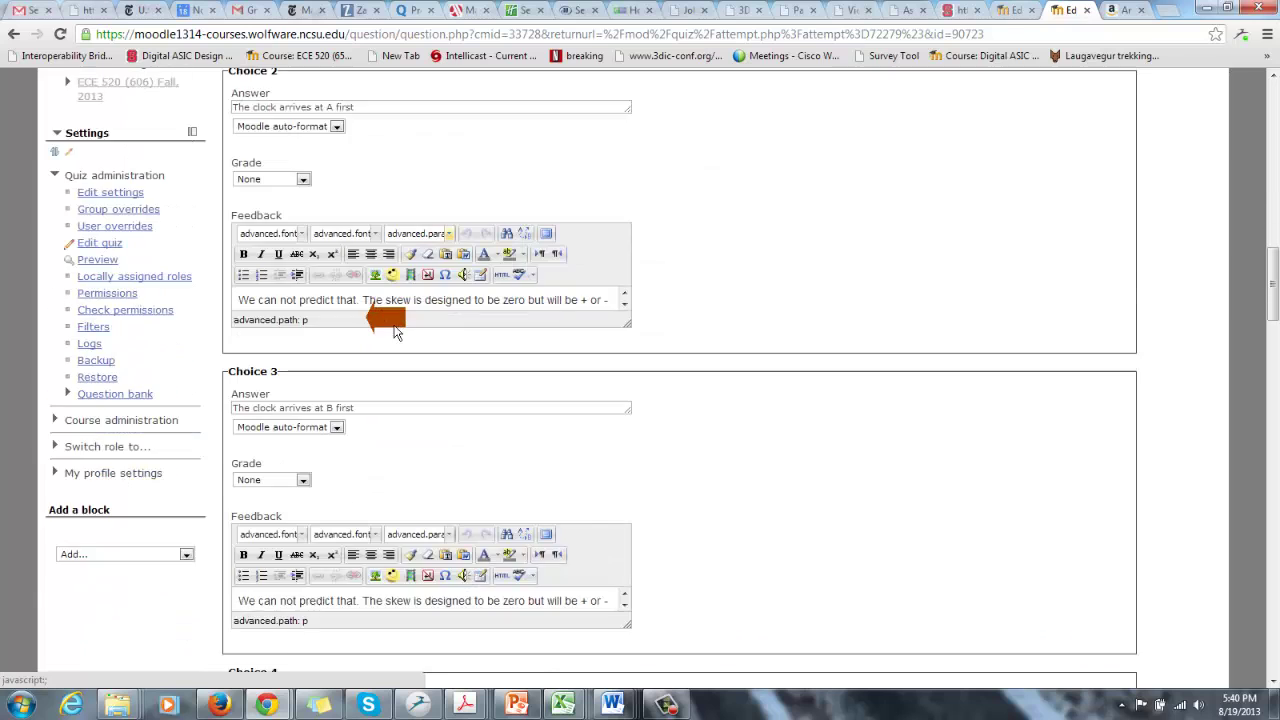
pyautogui.scroll(-9, 395, 333)
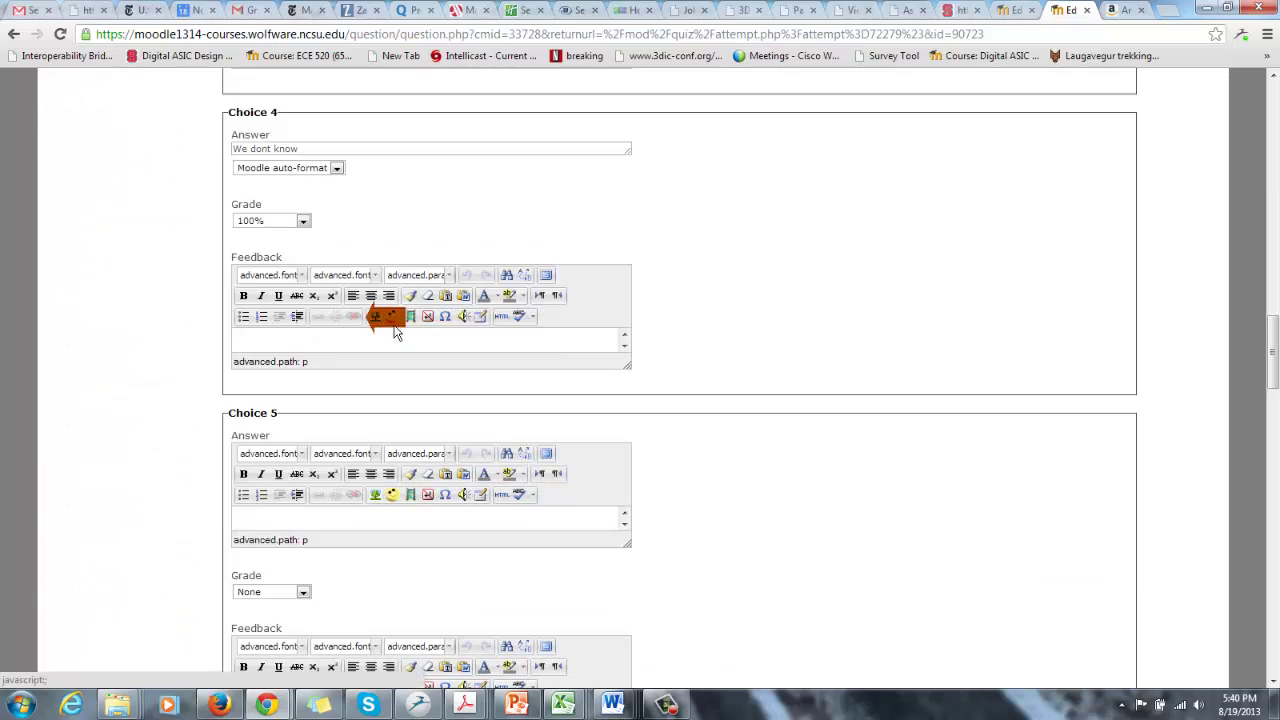
pyautogui.scroll(-1, 393, 330)
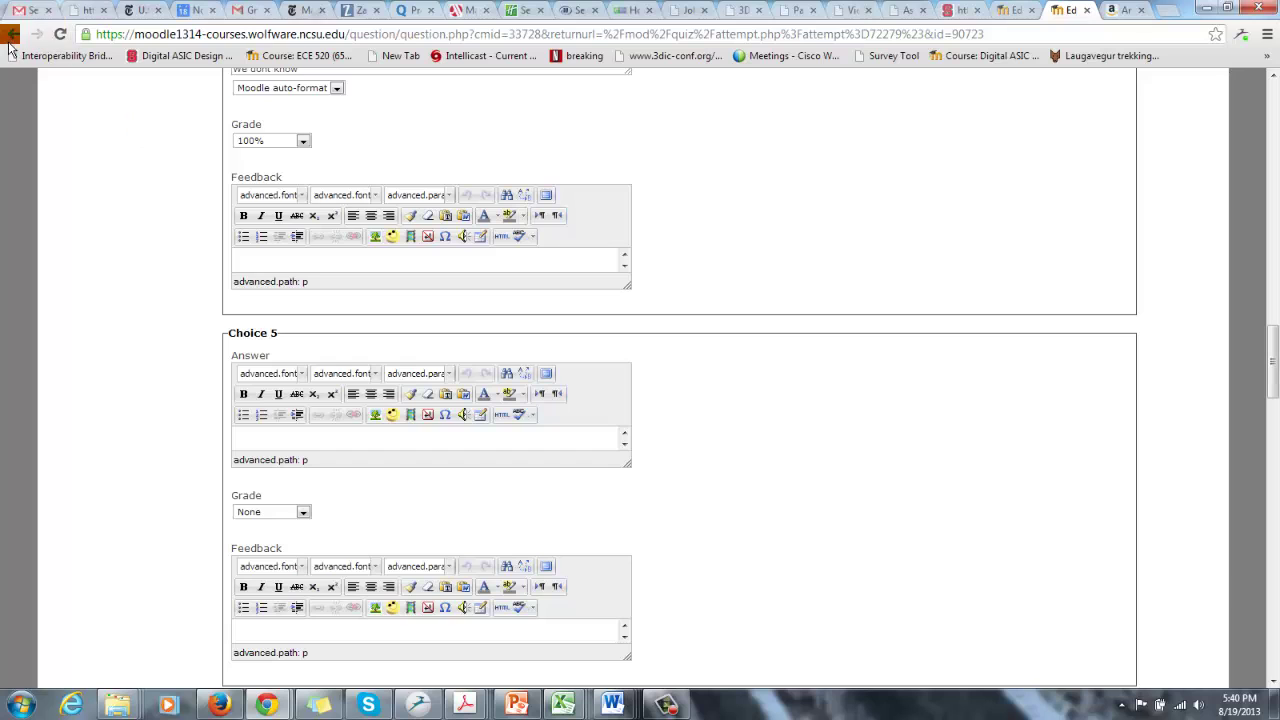
# - Leave the question editor without saving, exit the quiz preview and return to the course page
pyautogui.click(12, 36)
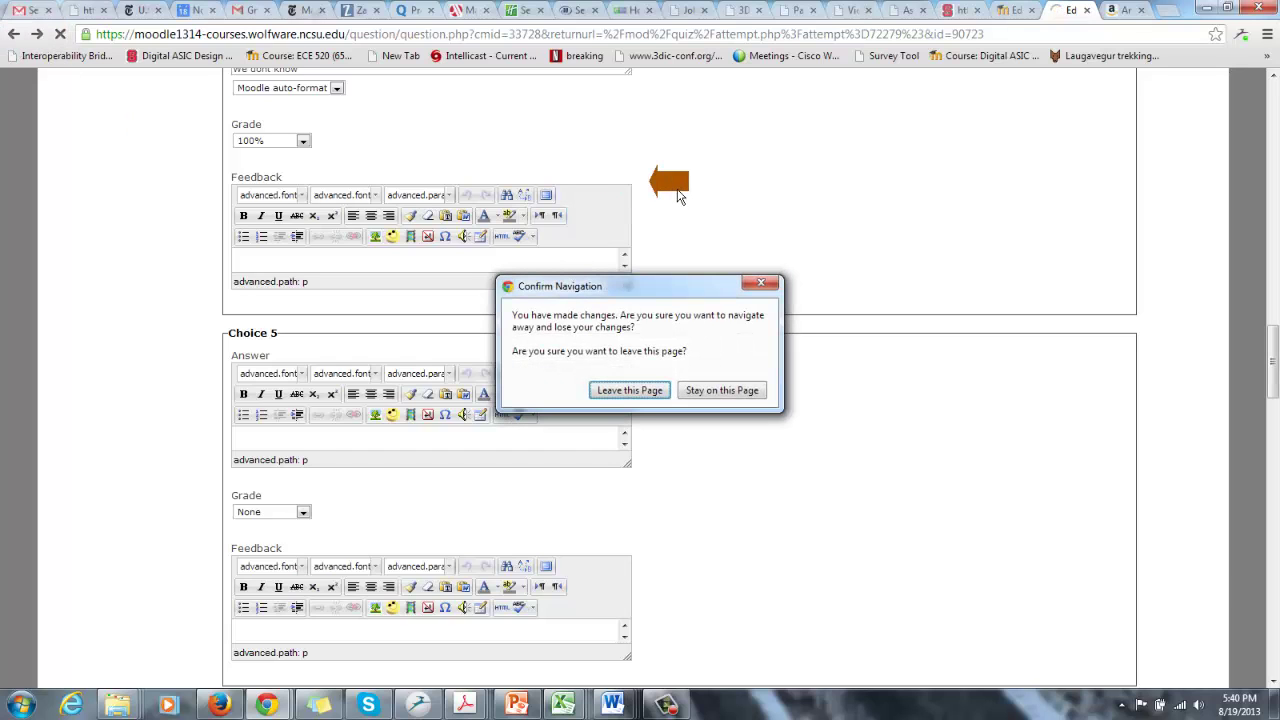
pyautogui.click(648, 396)
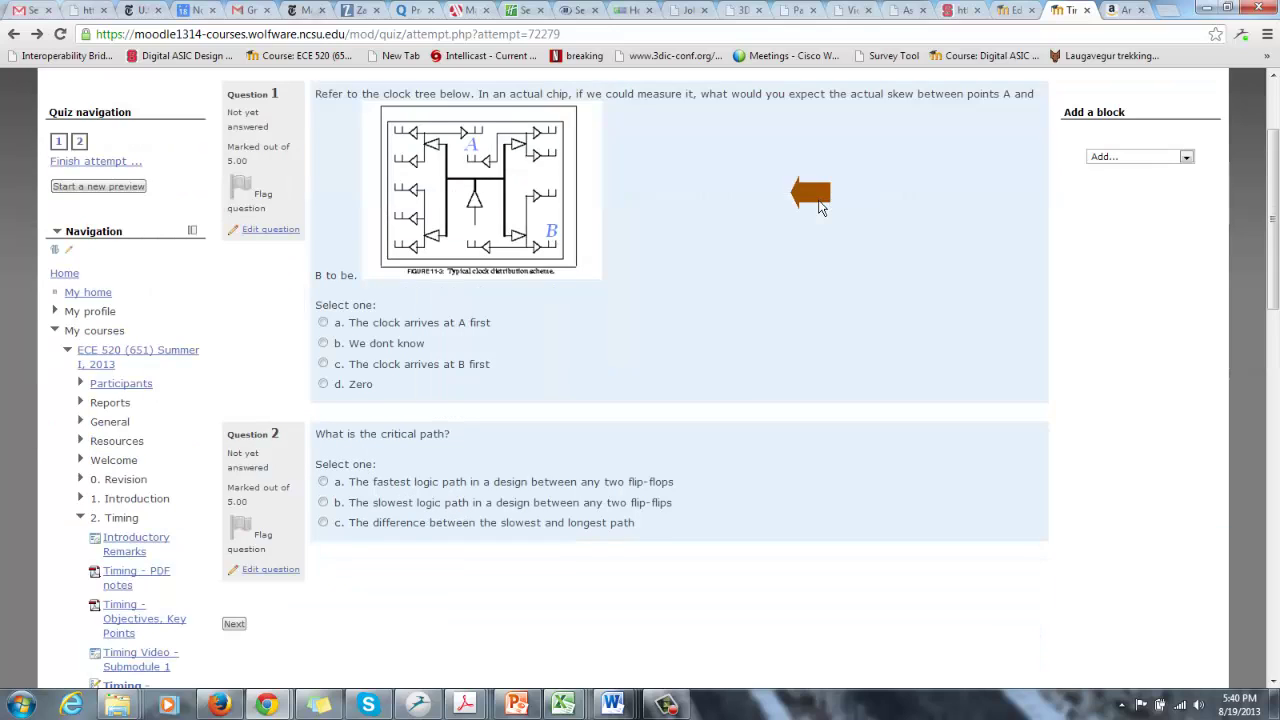
pyautogui.click(13, 34)
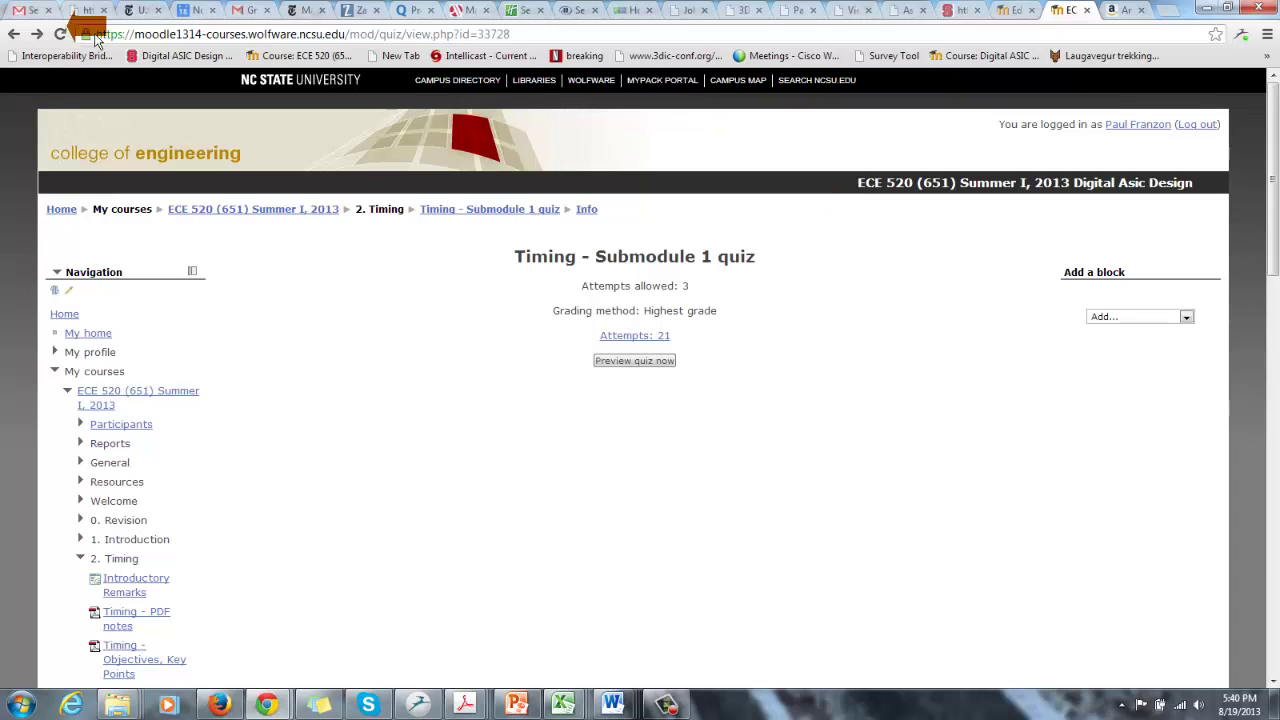
pyautogui.click(13, 34)
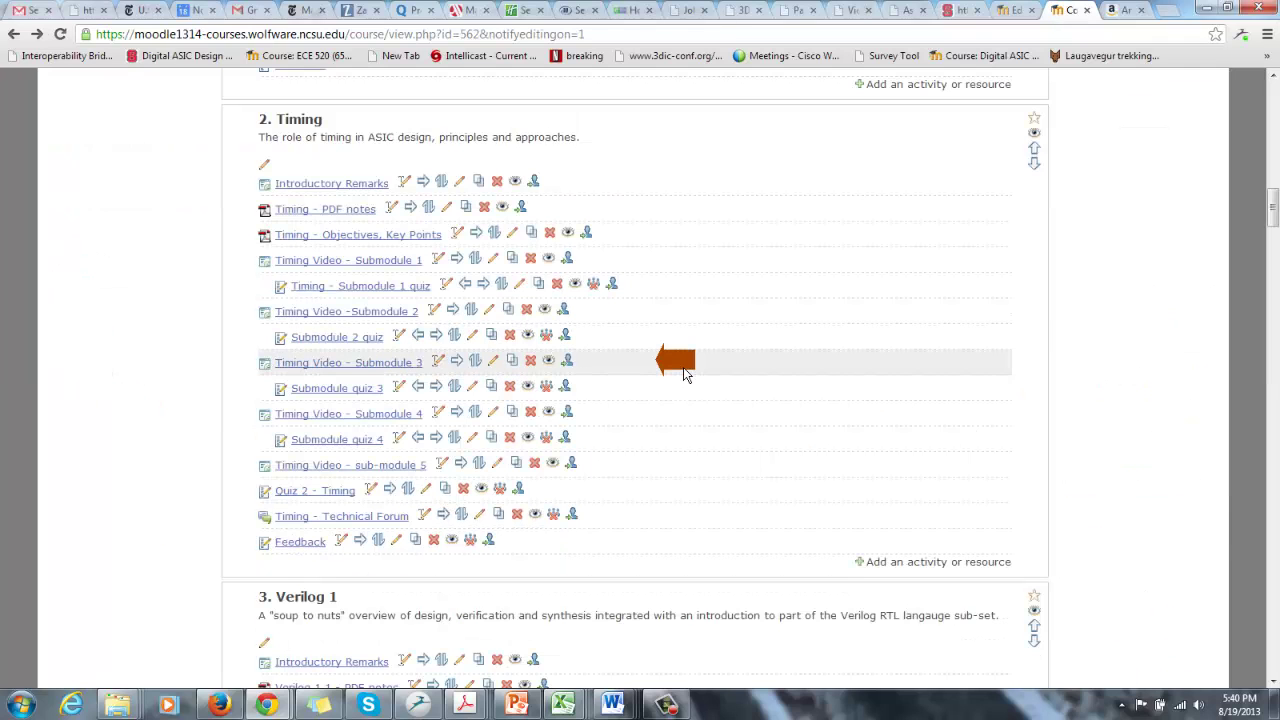
# - Open the settings of Quiz 2 - Timing and examine its description, closing date, grade, layout and review options
pyautogui.click(436, 505)
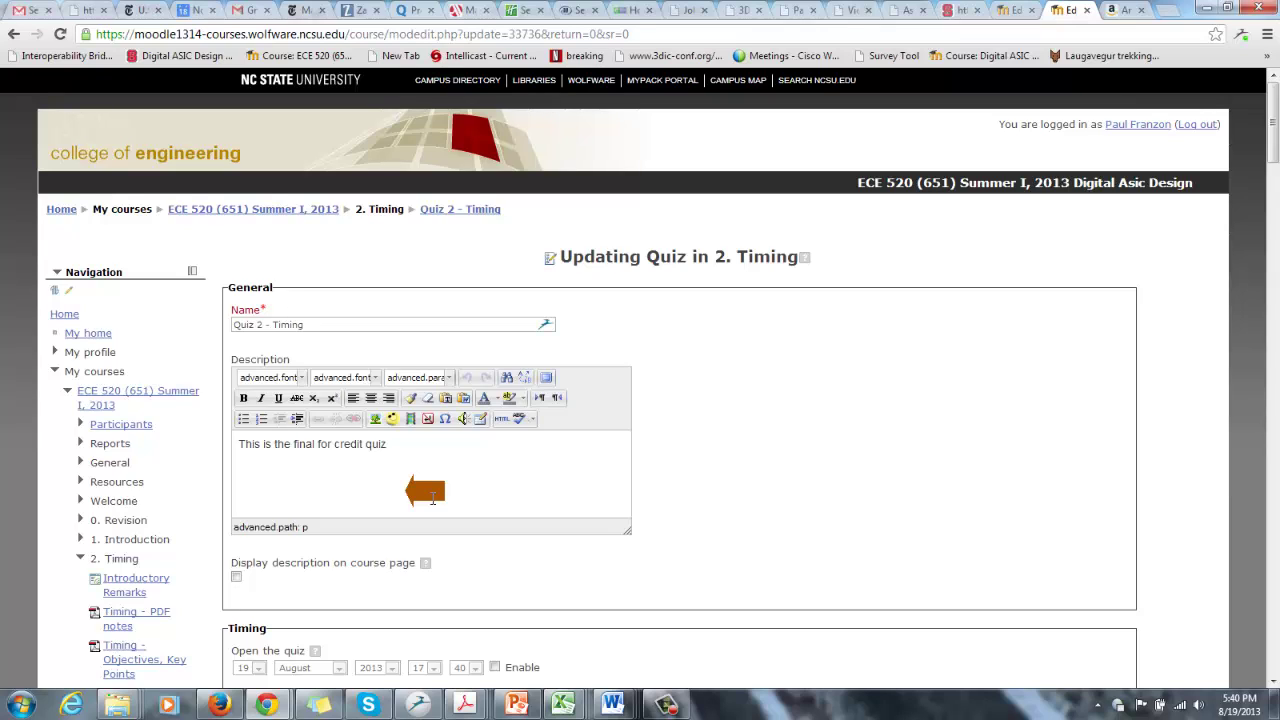
pyautogui.scroll(-3, 432, 495)
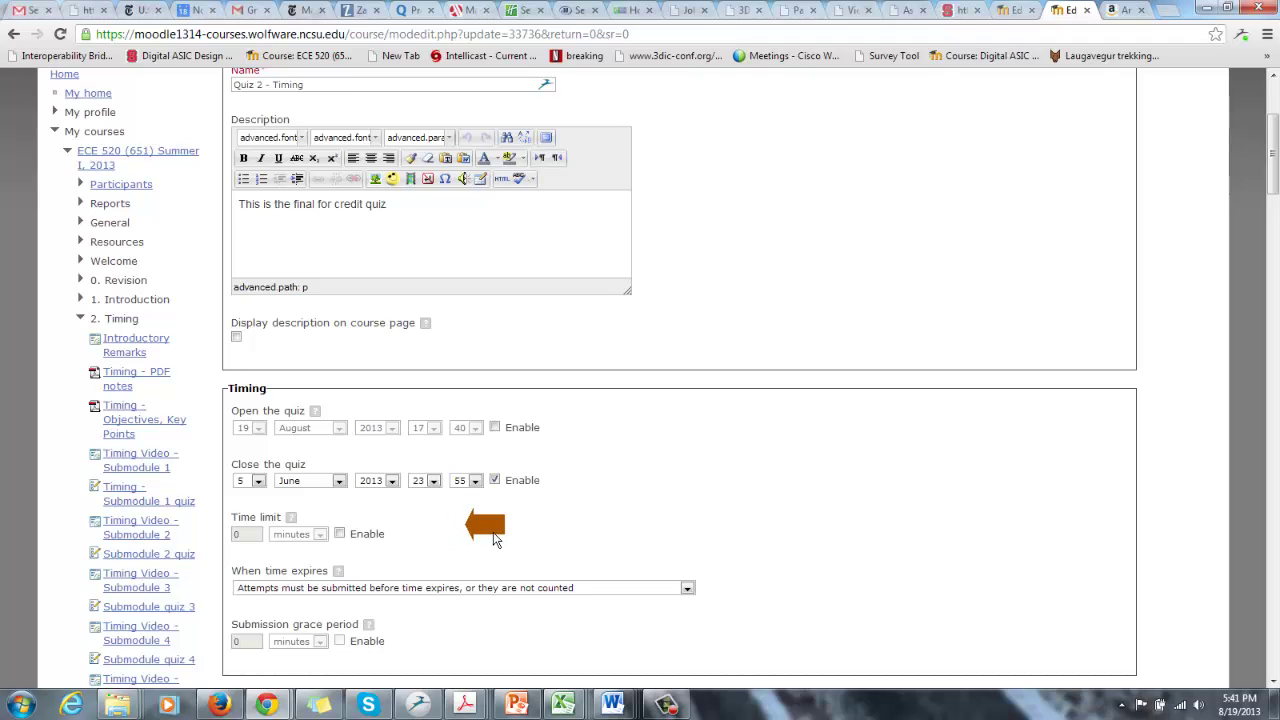
pyautogui.scroll(-6, 493, 540)
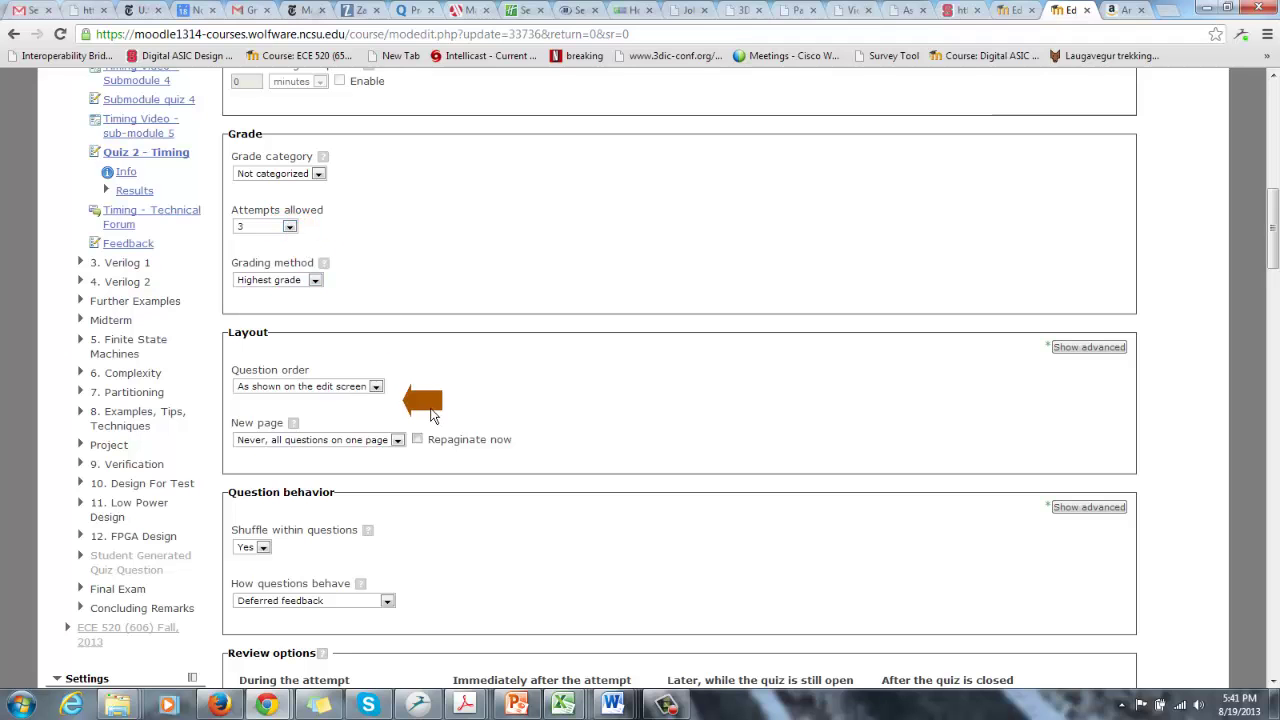
pyautogui.scroll(-3, 432, 414)
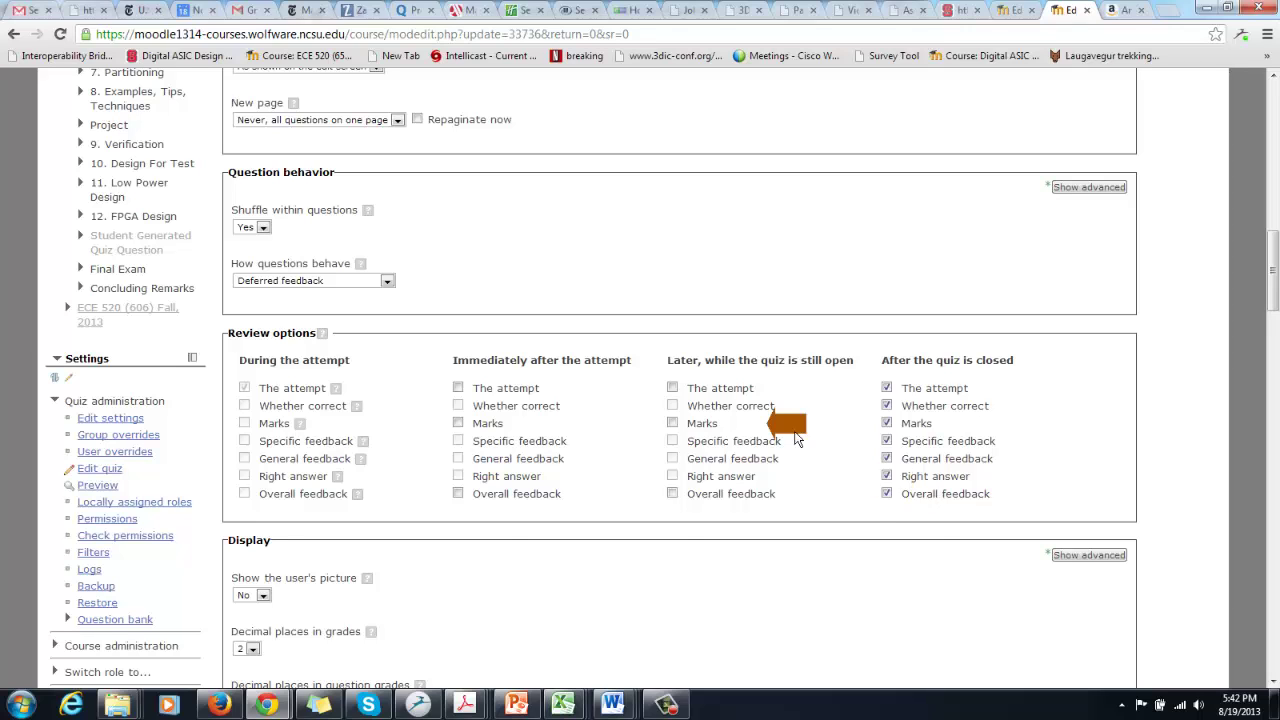
# - Examine the remaining settings of Quiz 2 - Timing, through overall feedback and activity completion, and return to the course page without saving
pyautogui.scroll(6, 737, 420)
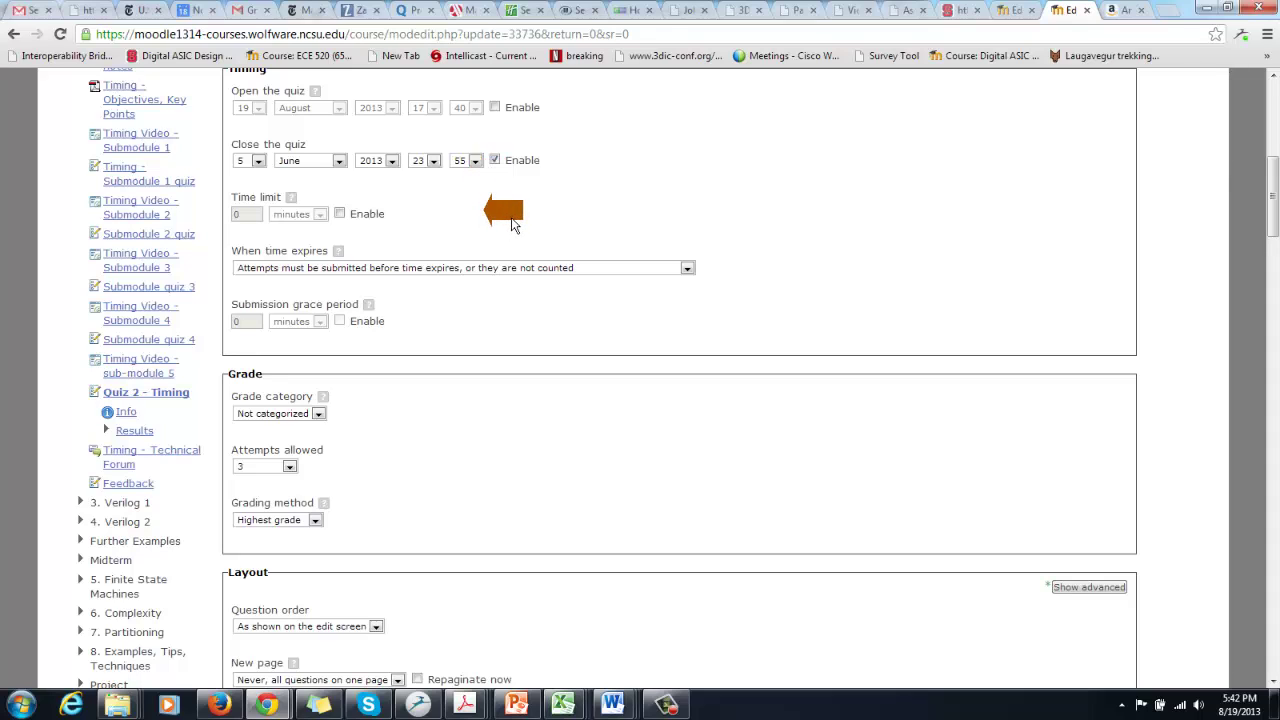
pyautogui.scroll(-4, 510, 215)
pyautogui.scroll(-9, 513, 235)
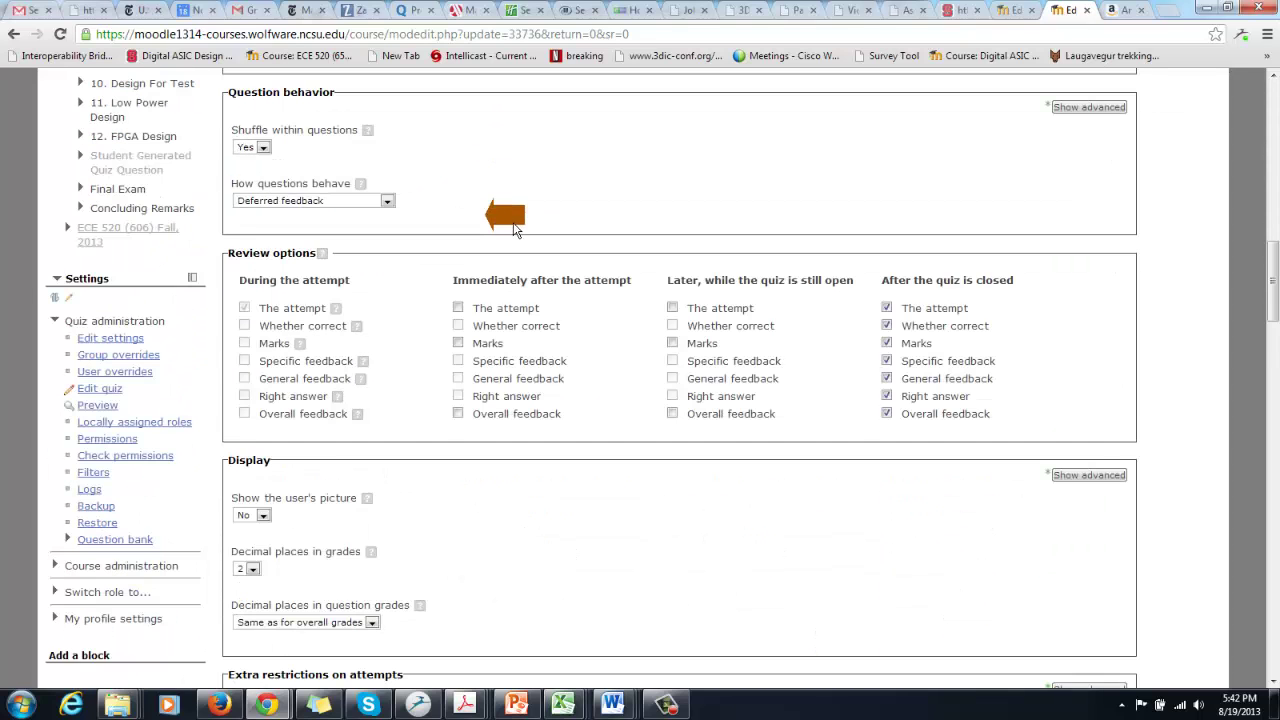
pyautogui.scroll(-8, 510, 243)
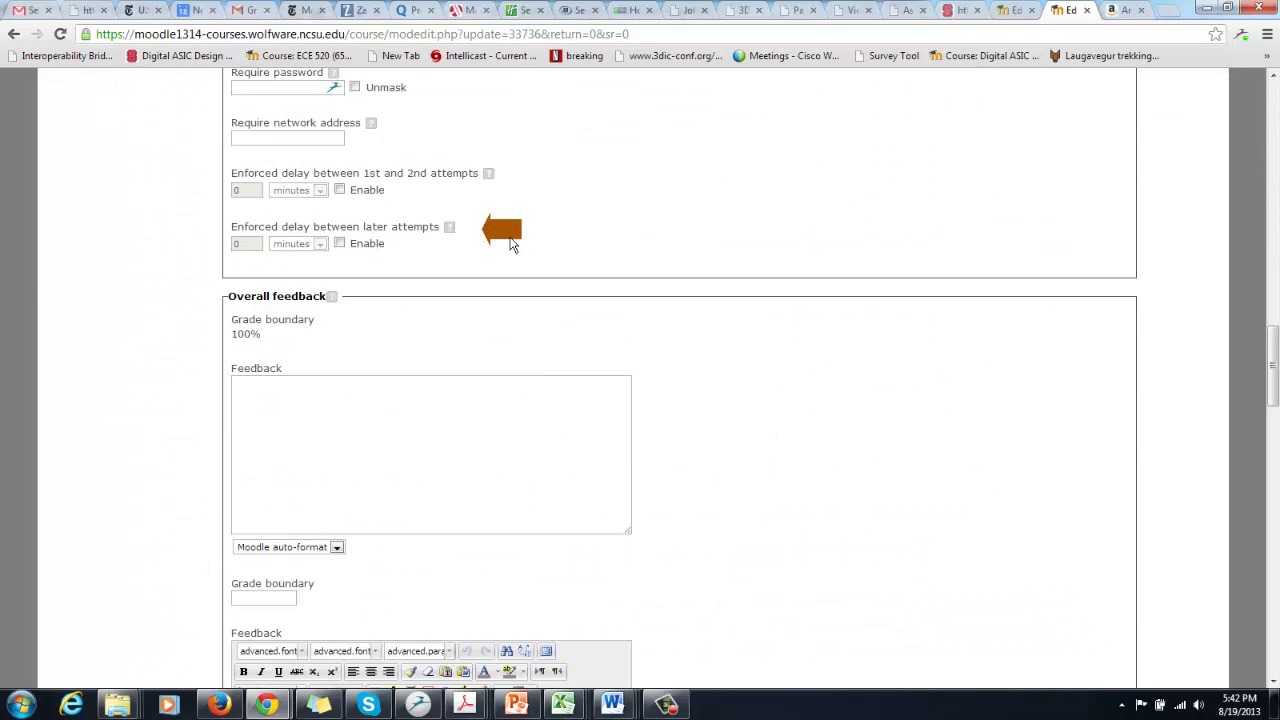
pyautogui.scroll(-12, 510, 243)
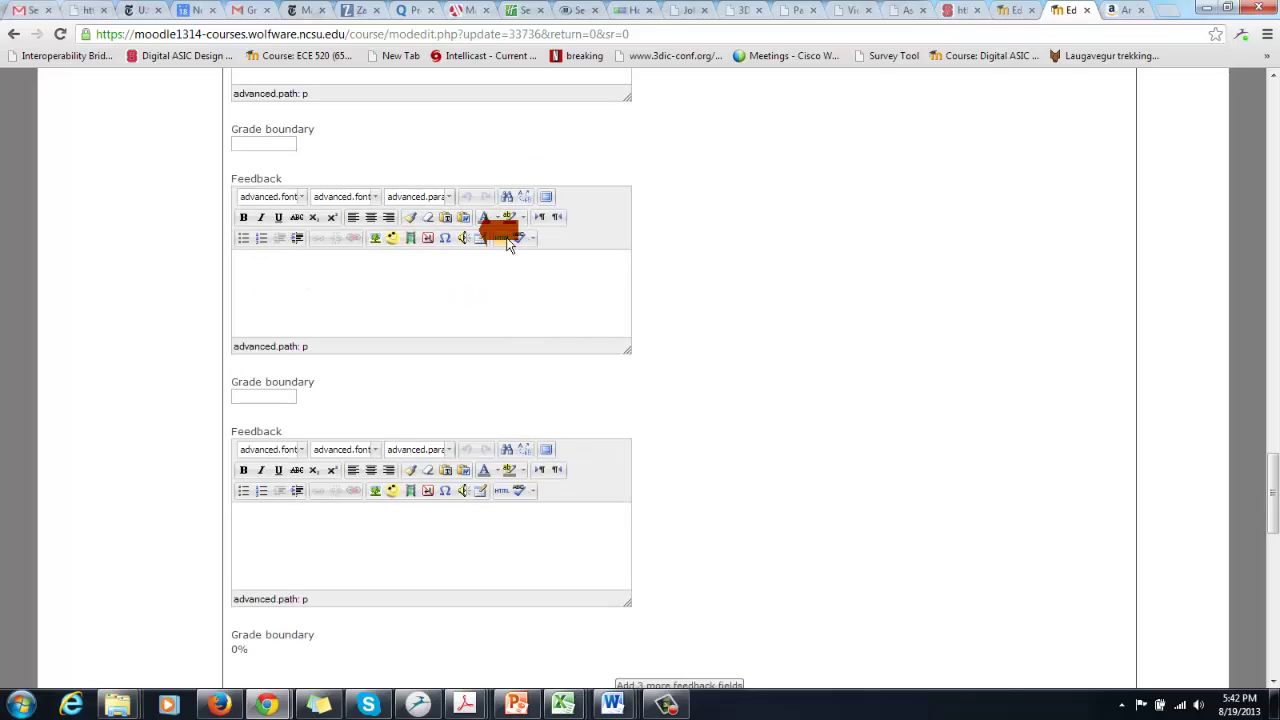
pyautogui.scroll(-1, 507, 245)
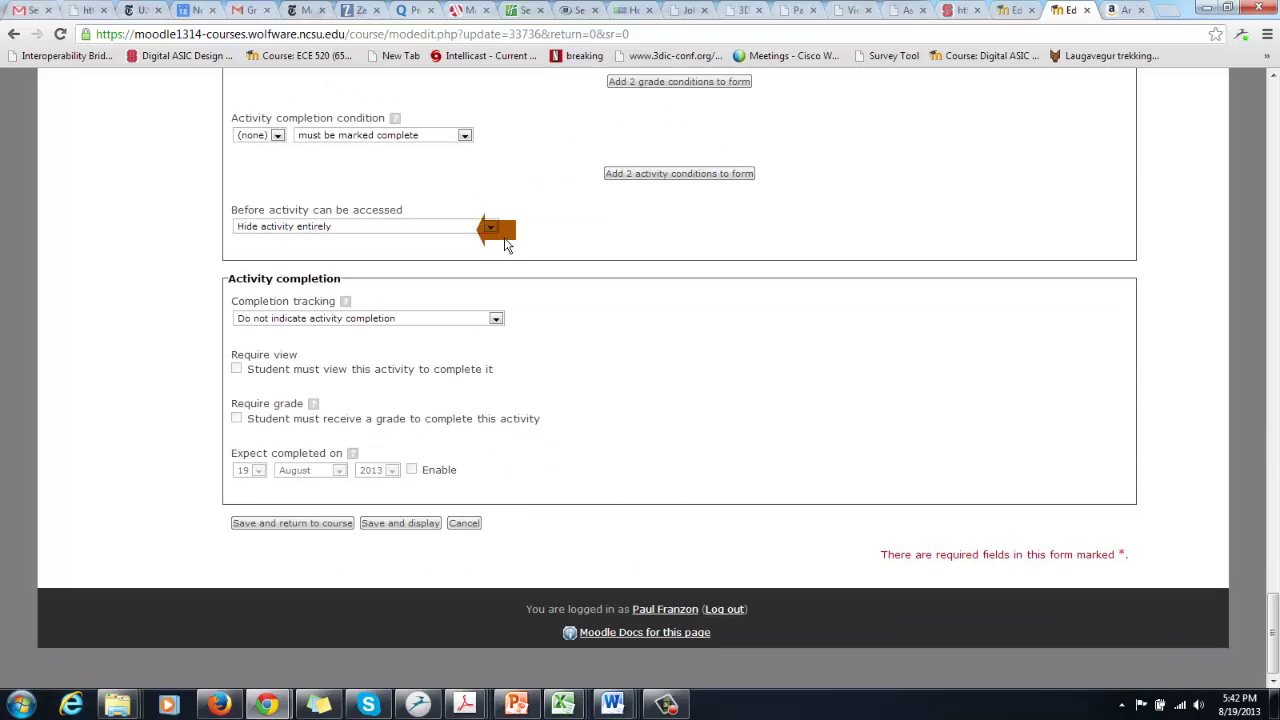
pyautogui.click(16, 37)
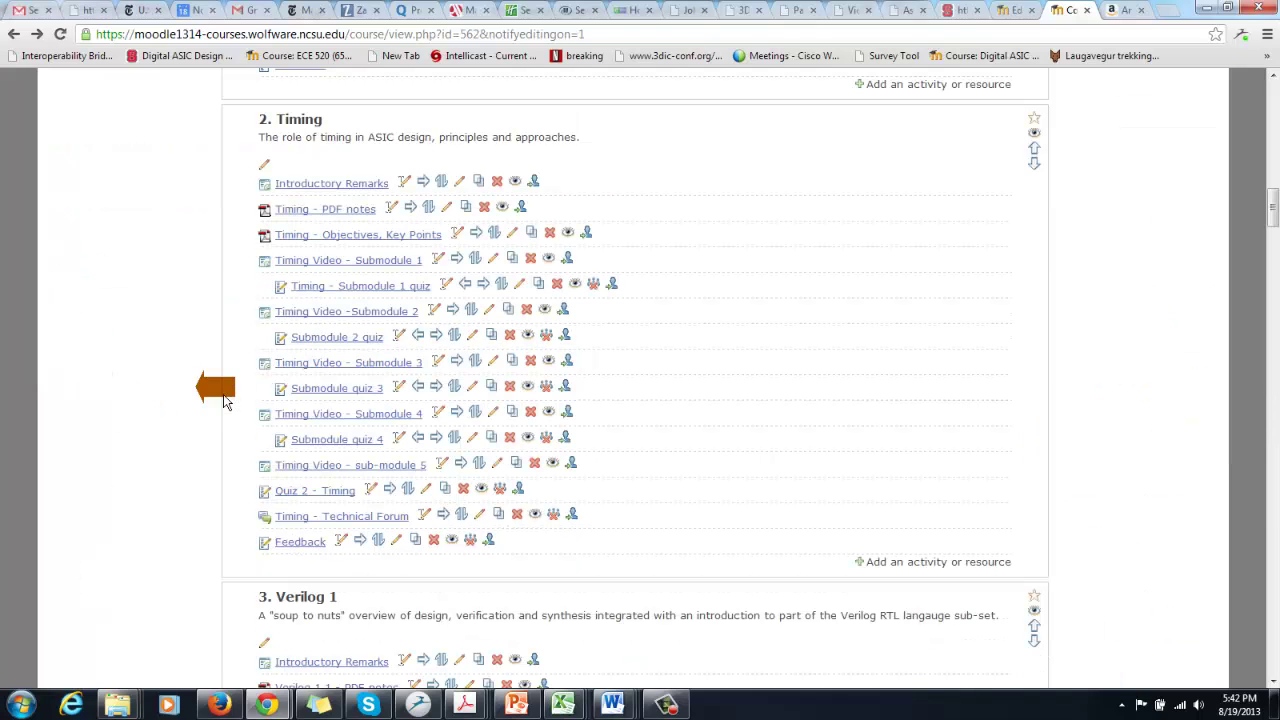
# - Look over the Timing and Verilog 1 modules on the course page, including the notes, submodule quizzes and HW3 items
pyautogui.scroll(-2, 224, 403)
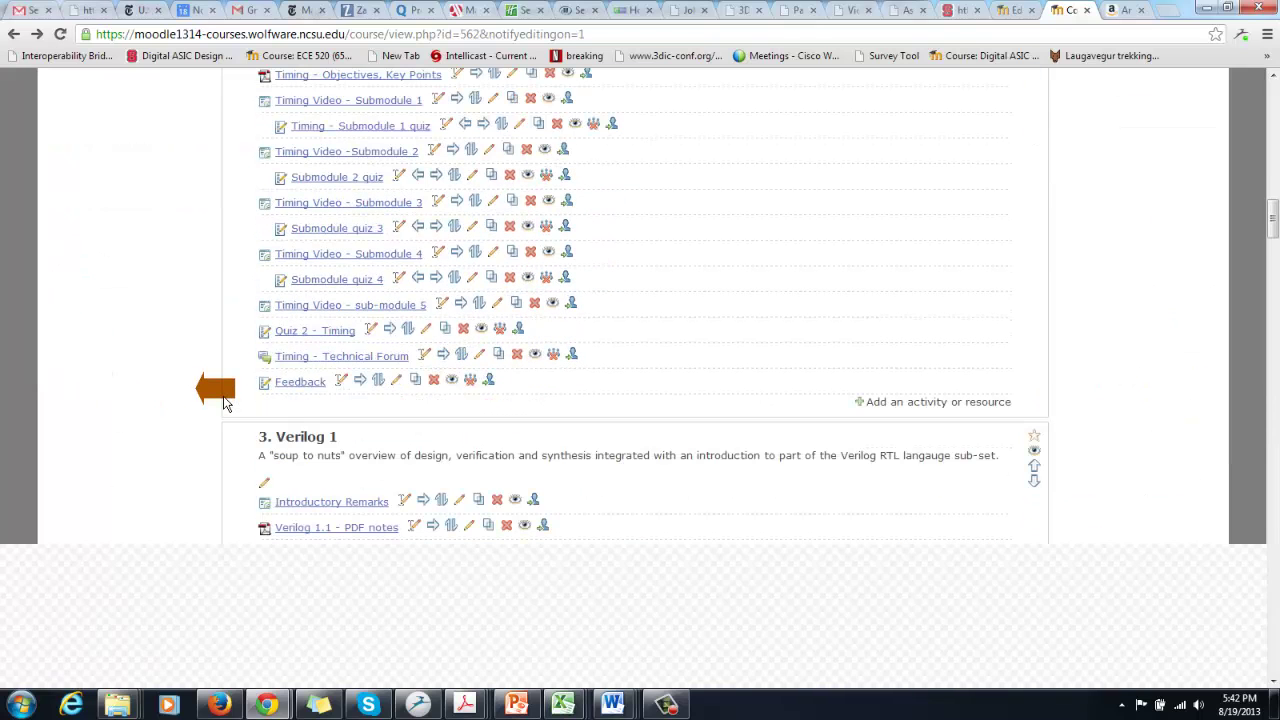
pyautogui.scroll(2, 224, 398)
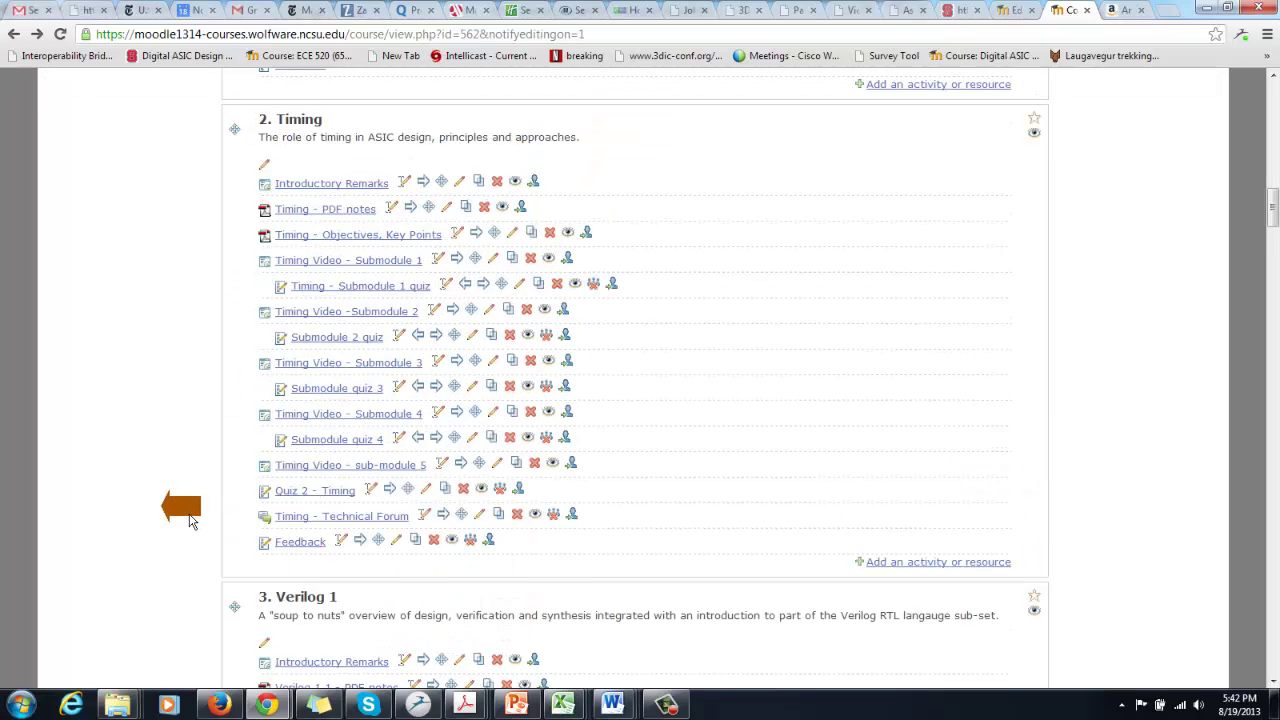
pyautogui.scroll(-8, 197, 517)
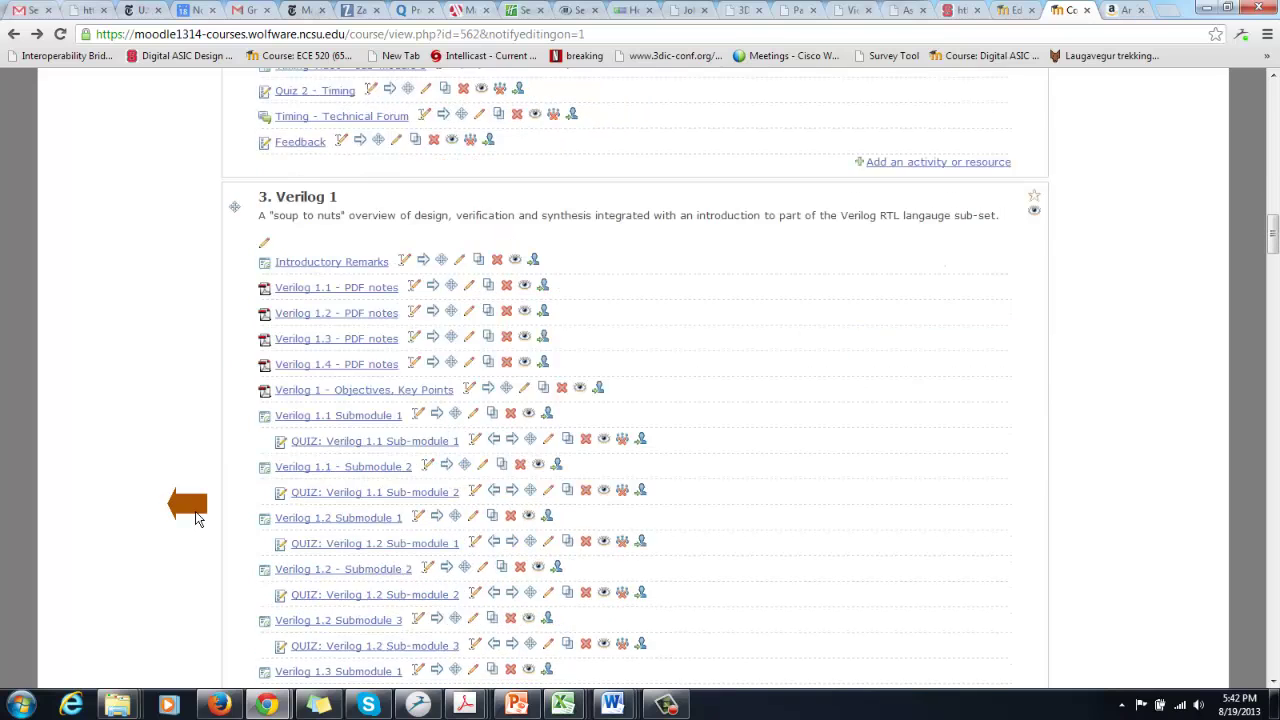
pyautogui.scroll(-3, 197, 517)
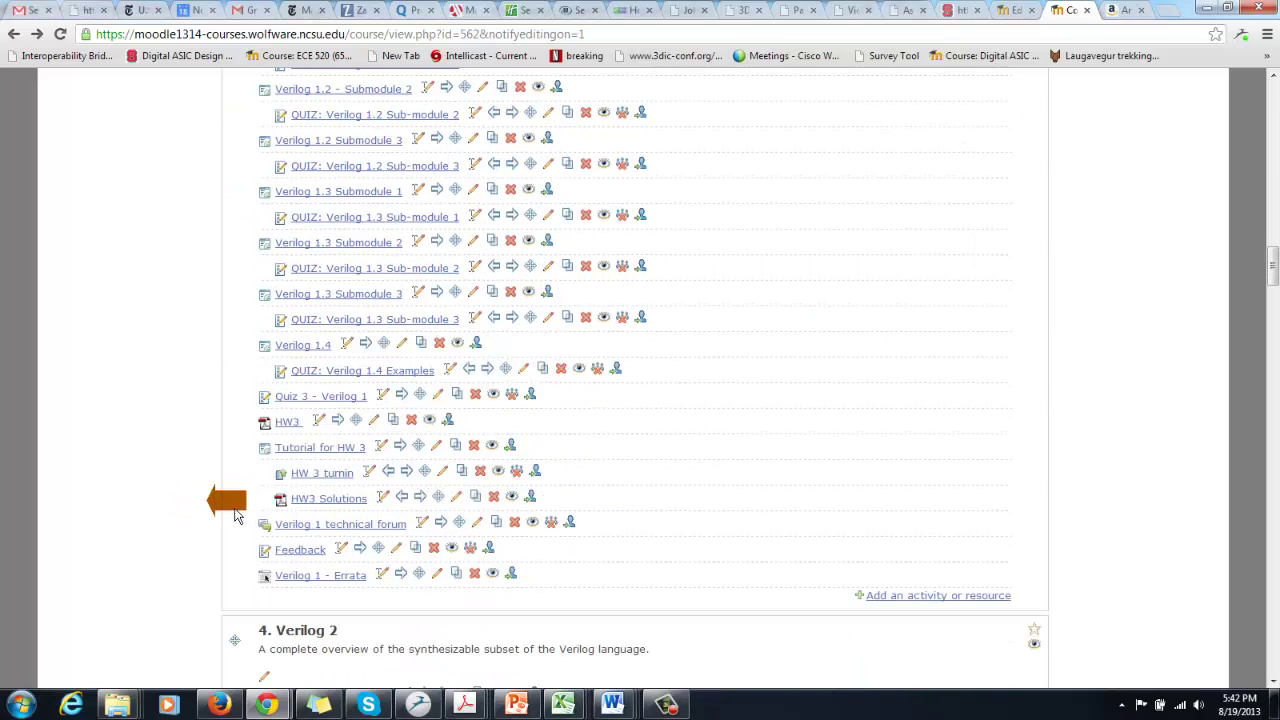
pyautogui.scroll(4, 230, 440)
pyautogui.scroll(-4, 233, 446)
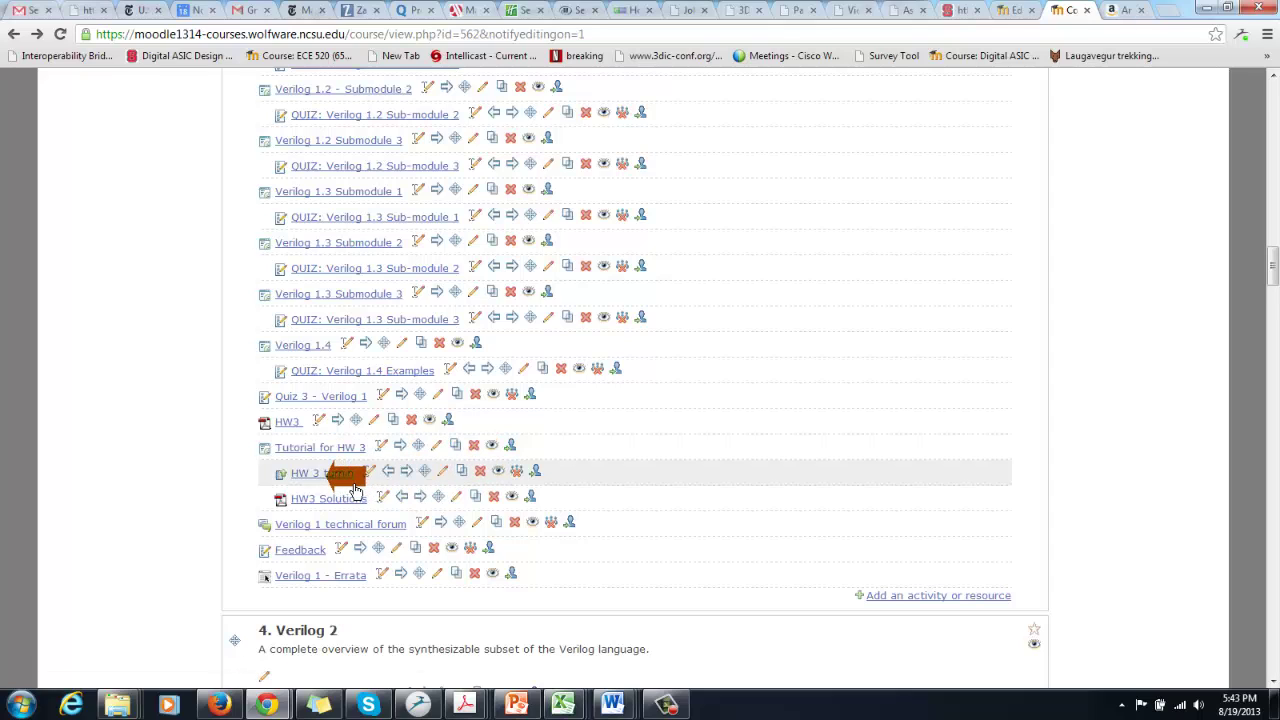
# - Open the settings of the HW 3 turnin assignment and examine its dates, submission, feedback, grade and completion options
pyautogui.click(447, 488)
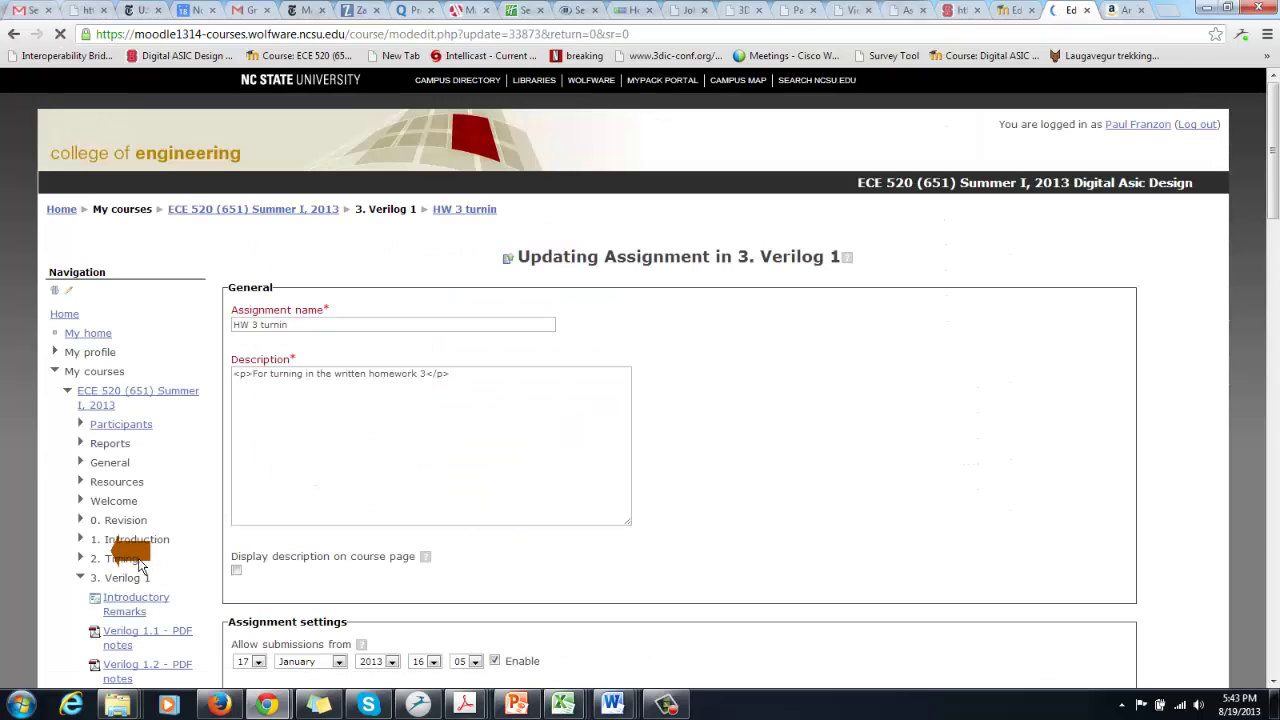
pyautogui.scroll(-3, 143, 565)
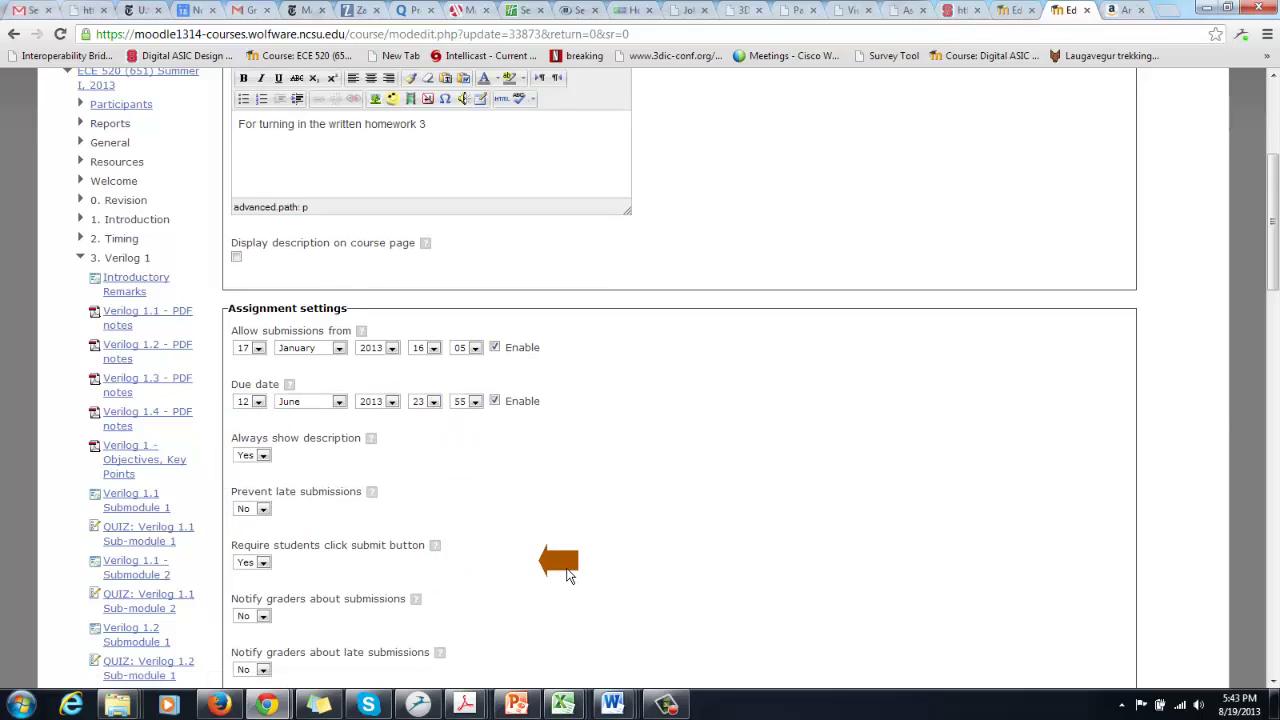
pyautogui.scroll(-2, 565, 575)
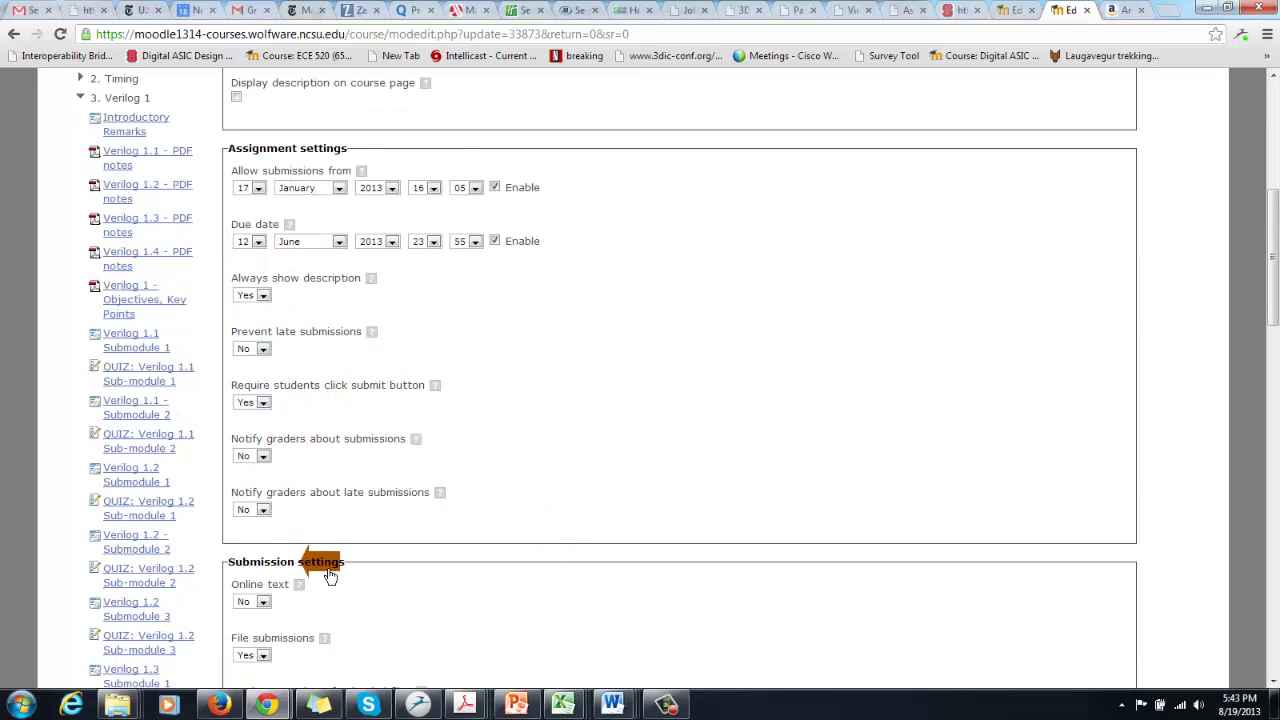
pyautogui.scroll(-6, 325, 565)
pyautogui.scroll(-10, 337, 565)
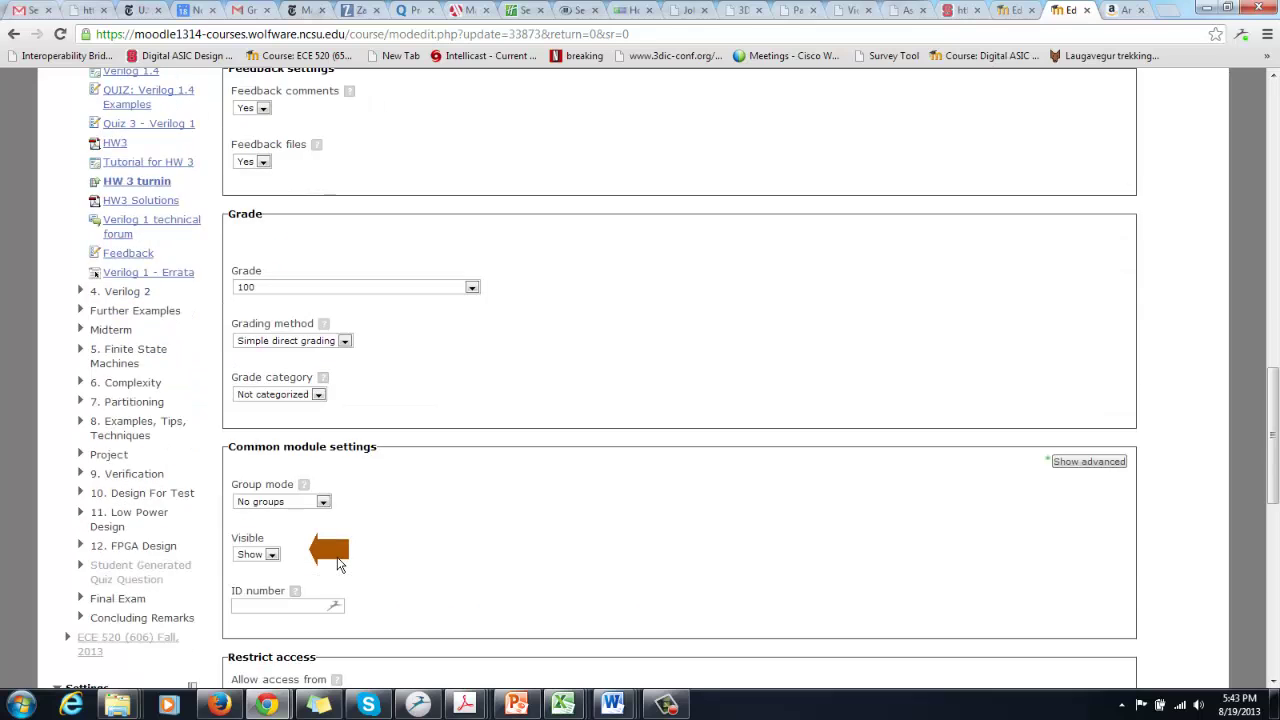
pyautogui.scroll(-2, 337, 565)
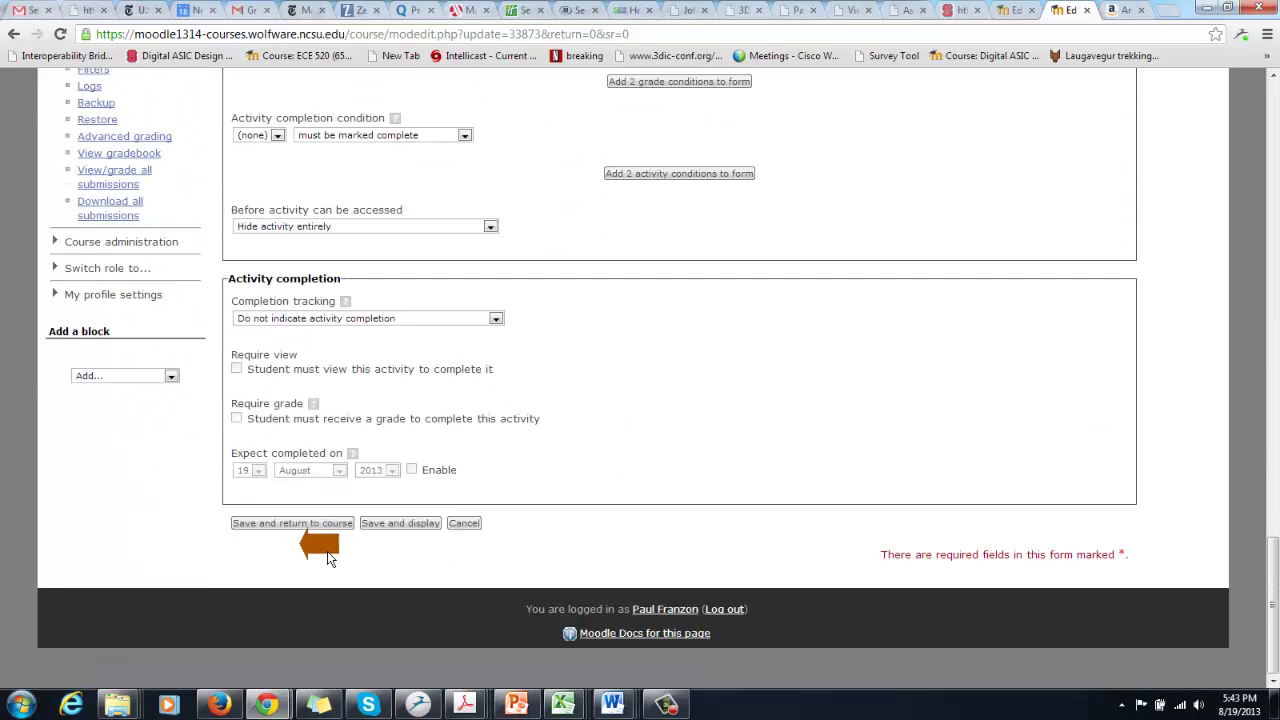
# - Leave the assignment settings without saving and hide the HW3 Solutions file from students in the Verilog 1 module
pyautogui.click(18, 38)
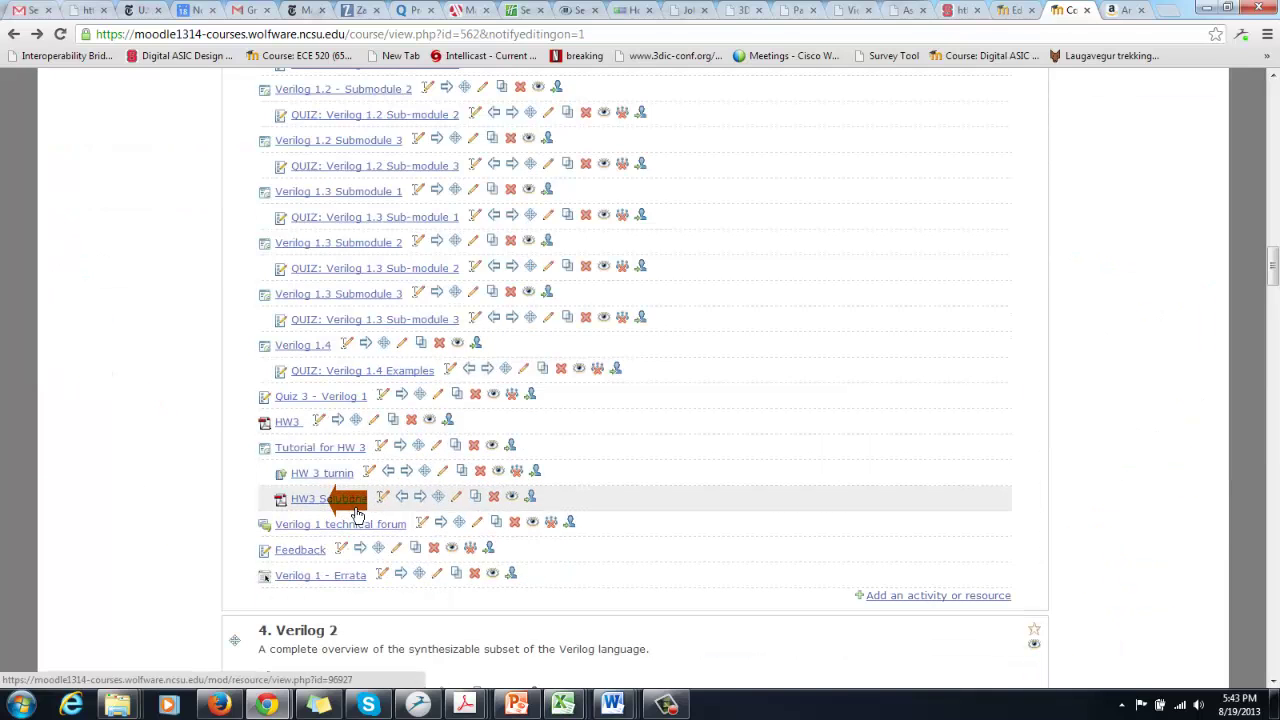
pyautogui.click(520, 511)
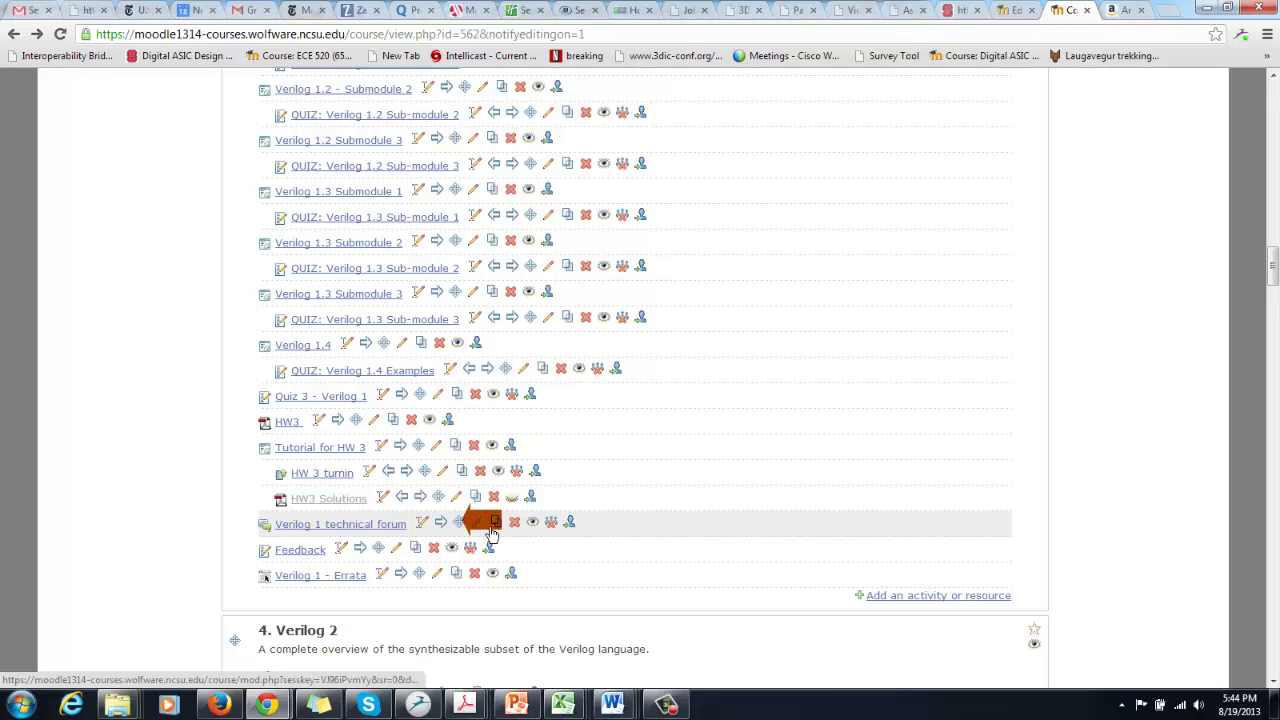
# - Open the settings of the Verilog 1 technical forum, examine its description, subscription, ratings and access options, and return to the course page
pyautogui.click(489, 535)
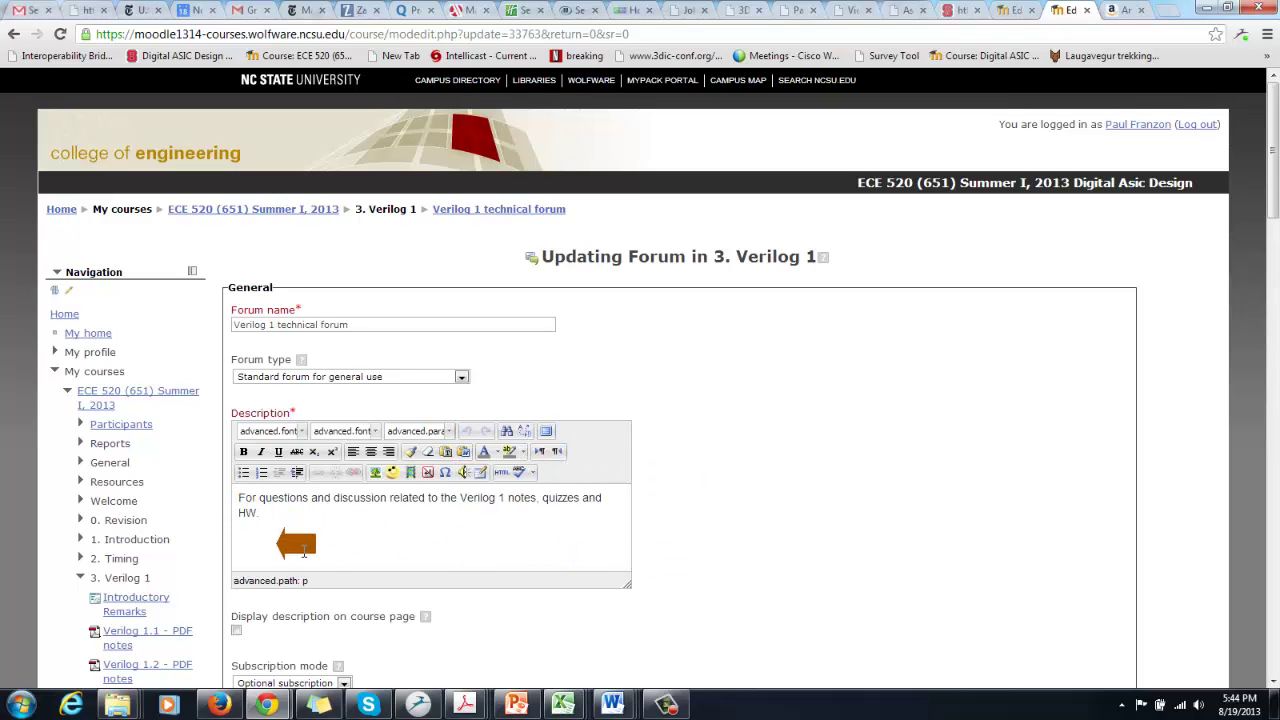
pyautogui.scroll(-3, 336, 566)
pyautogui.scroll(-9, 336, 568)
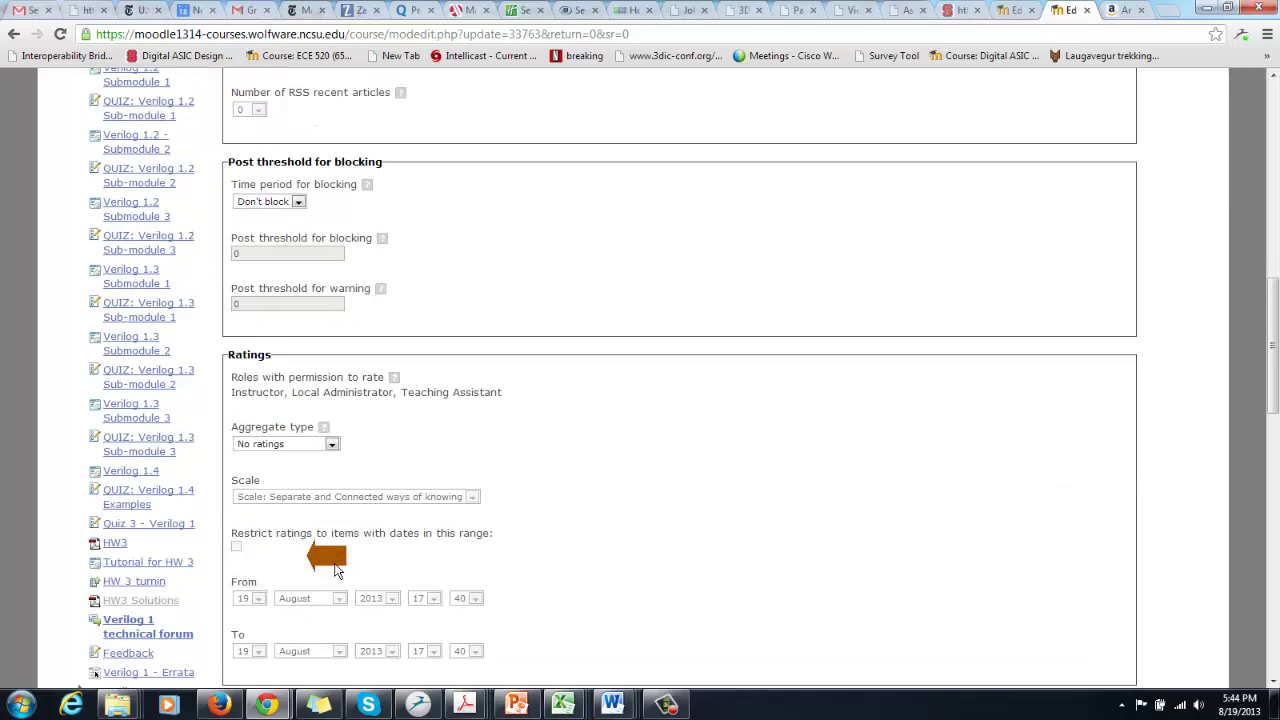
pyautogui.scroll(-2, 336, 570)
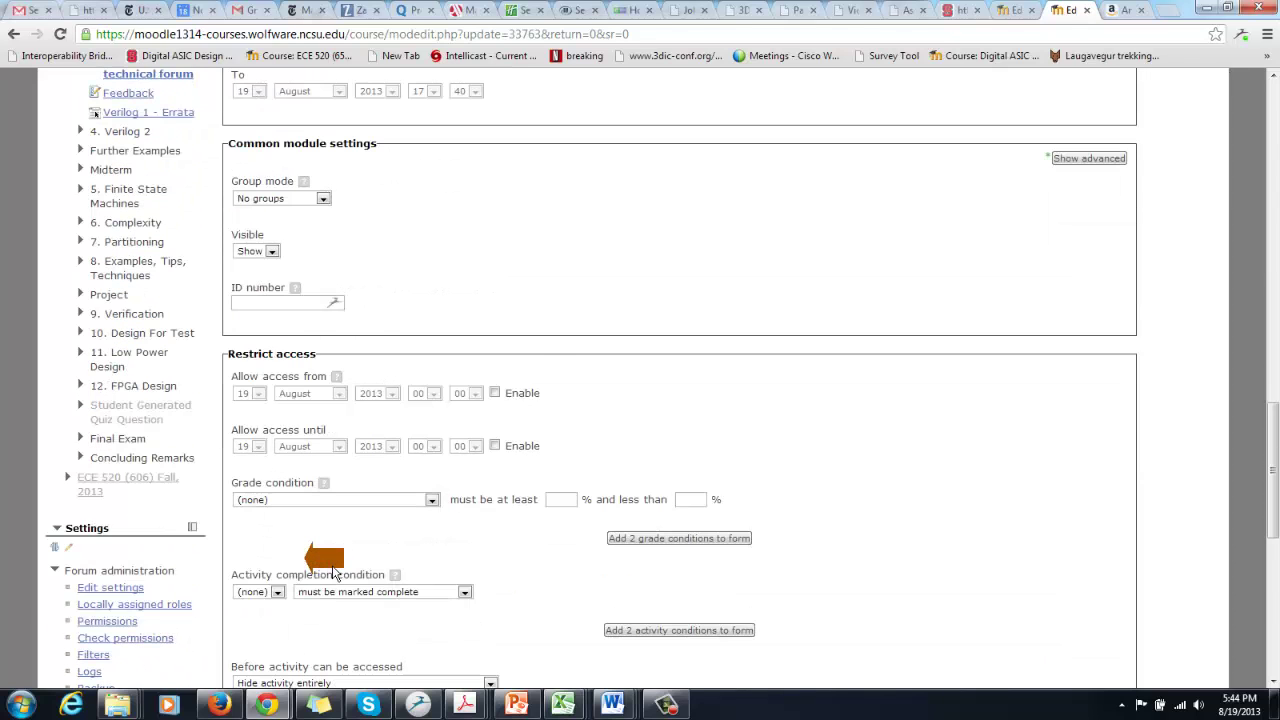
pyautogui.scroll(-6, 336, 574)
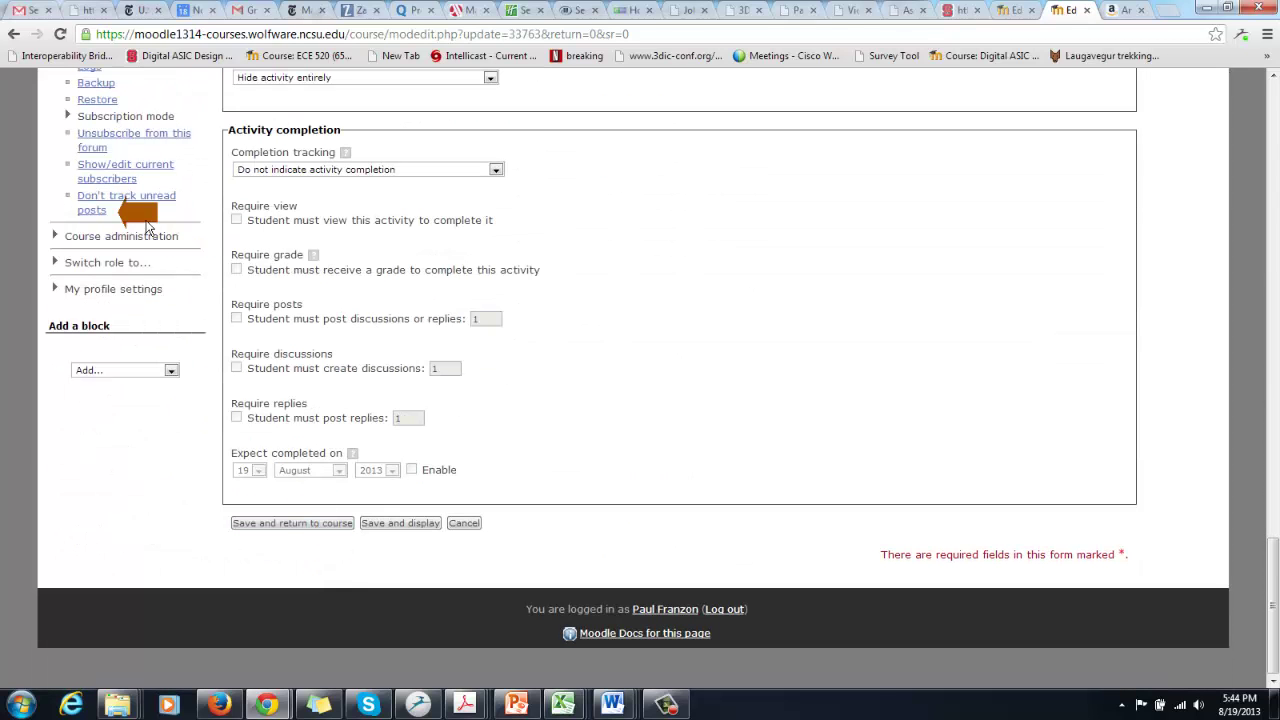
pyautogui.scroll(7, 323, 440)
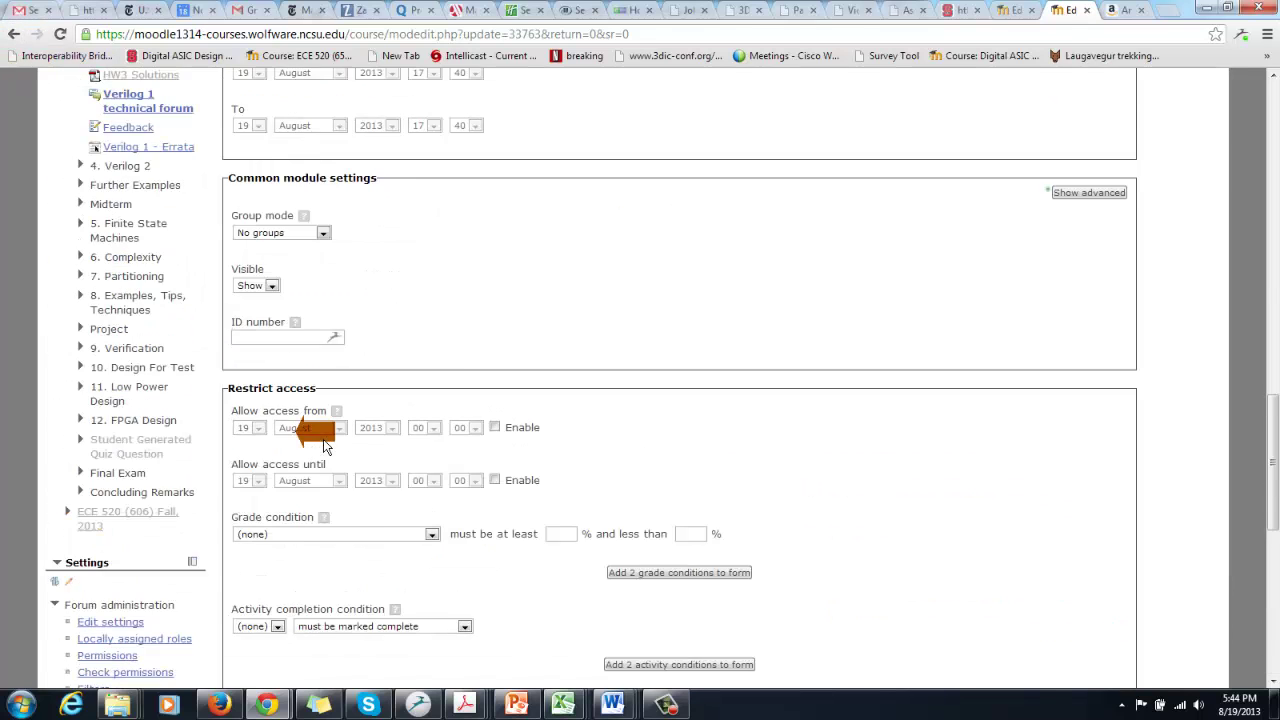
pyautogui.scroll(15, 323, 445)
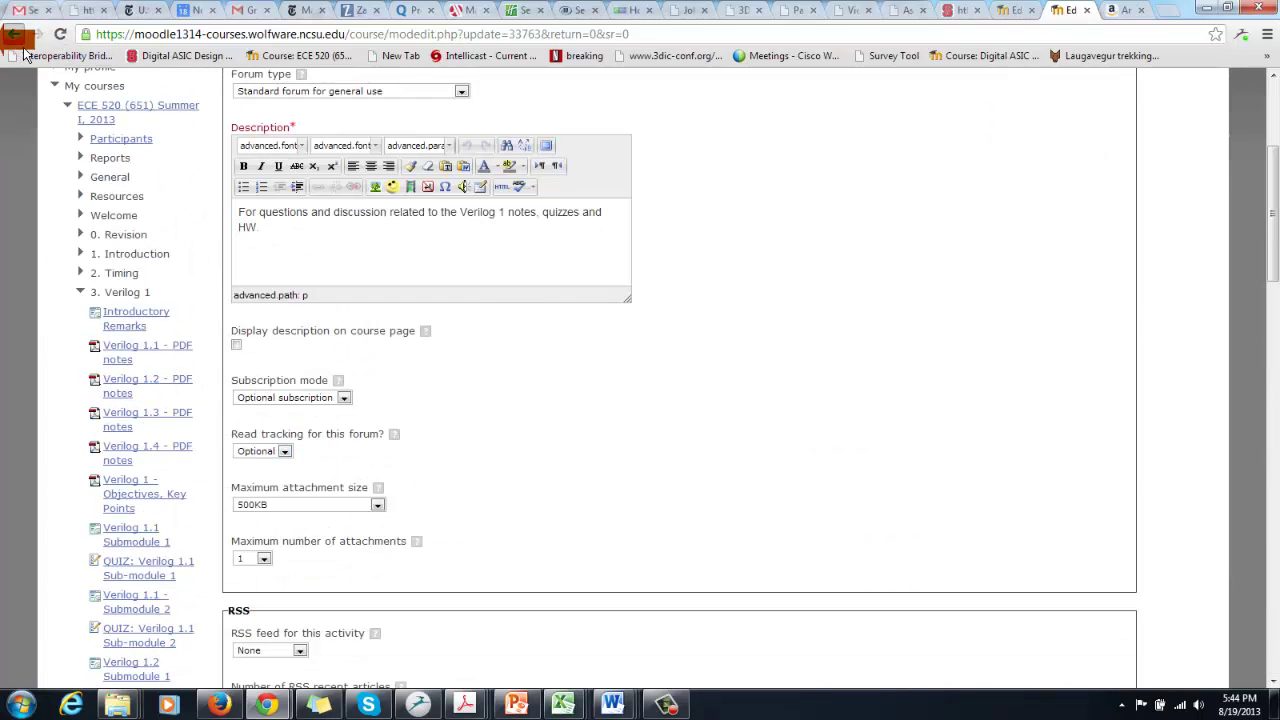
pyautogui.click(13, 33)
pyautogui.click(625, 390)
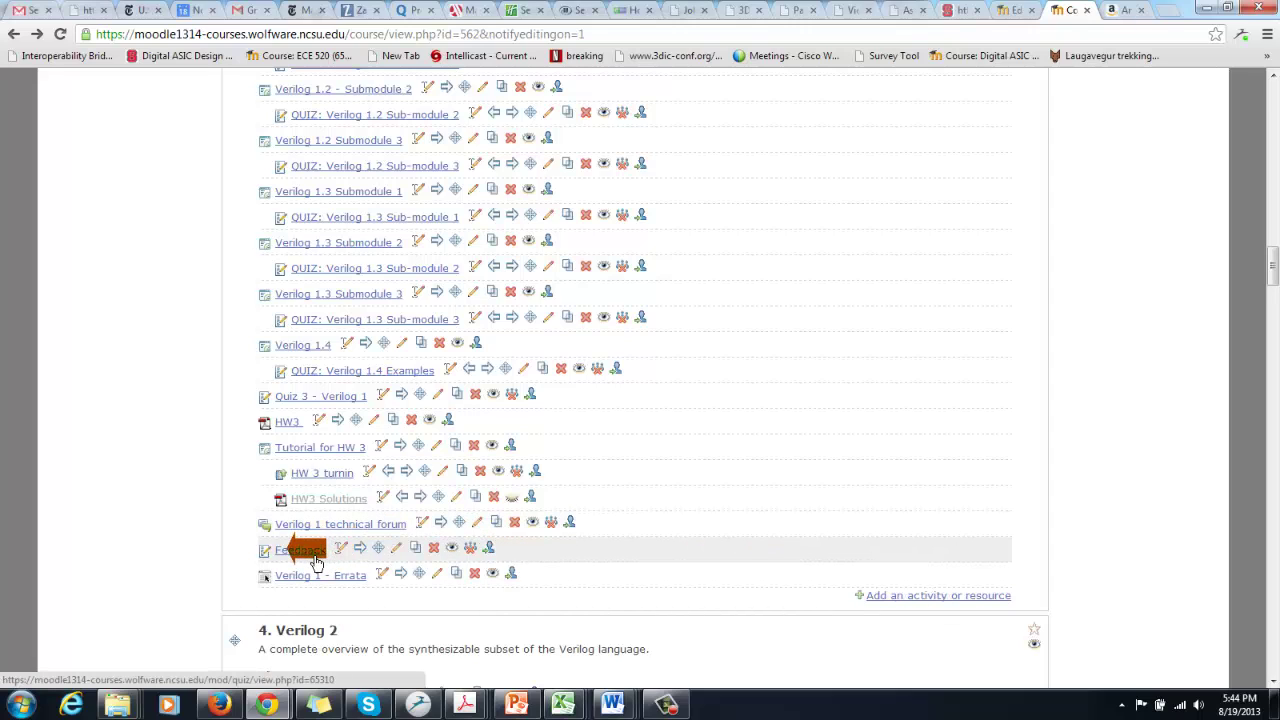
# - Open the settings of the Verilog 1 Feedback quiz, examine its timing, grade and layout options, and return to the course page
pyautogui.click(398, 552)
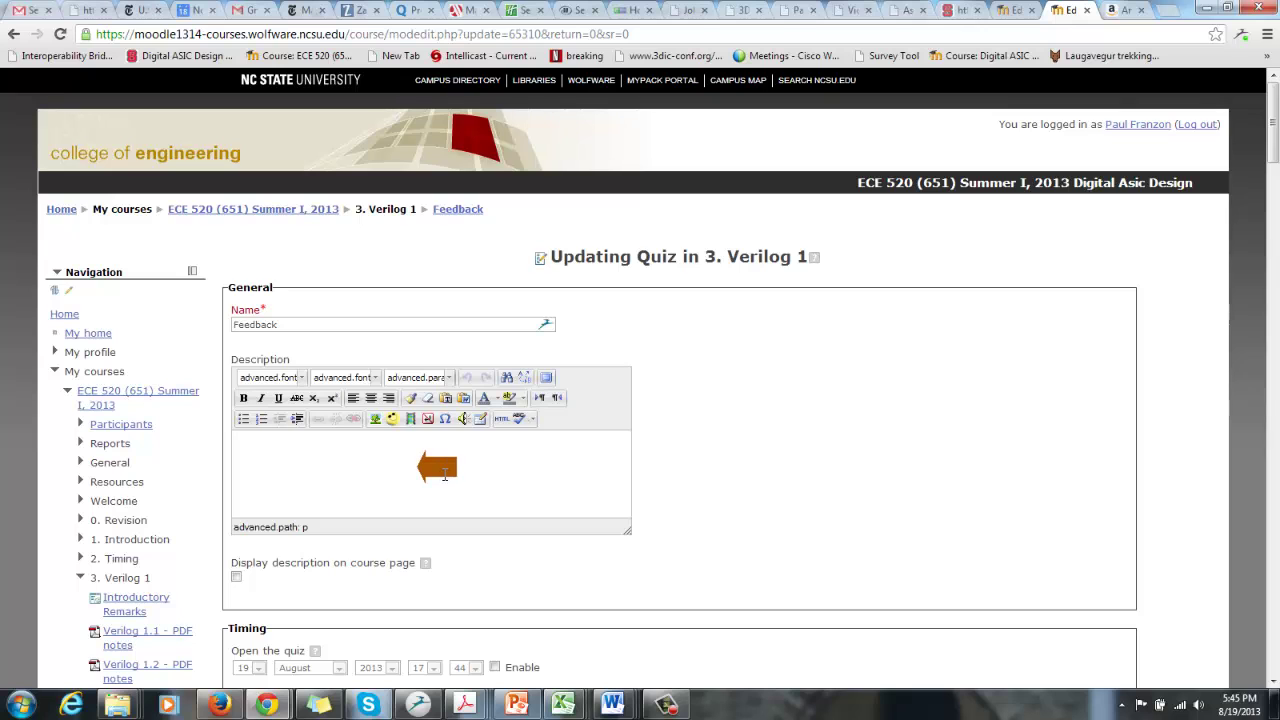
pyautogui.scroll(-5, 462, 492)
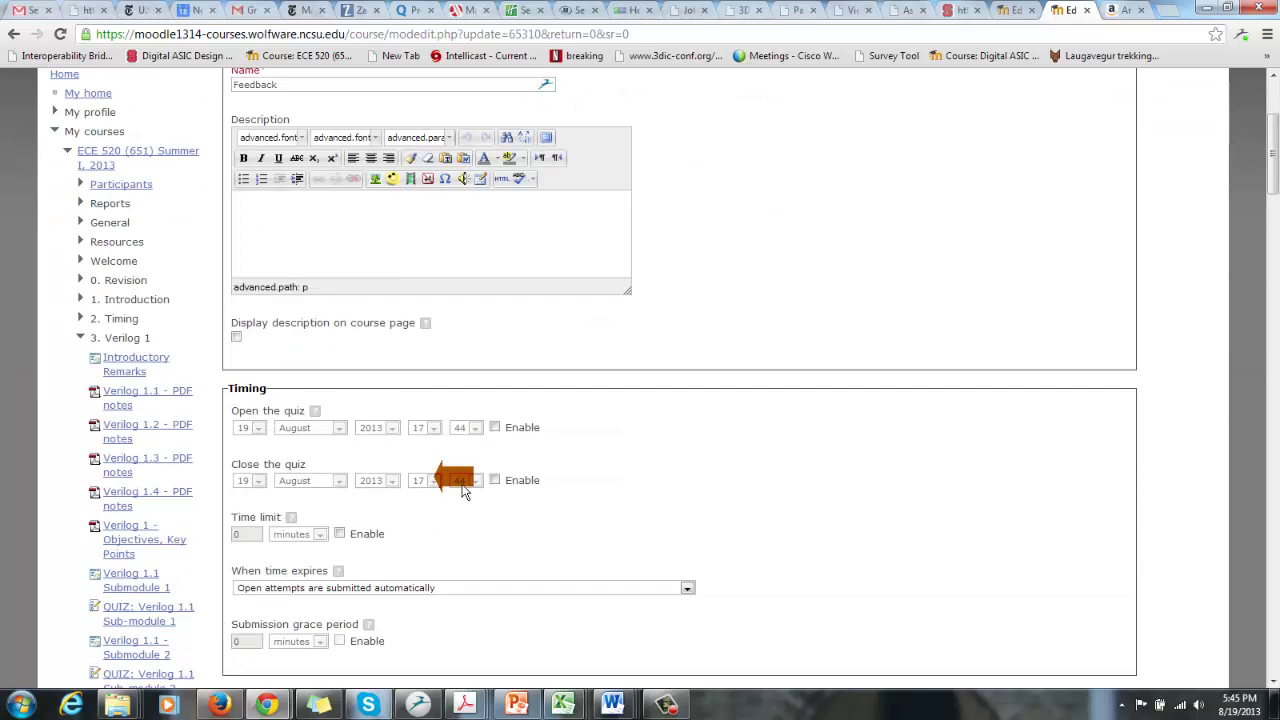
pyautogui.scroll(-2, 462, 492)
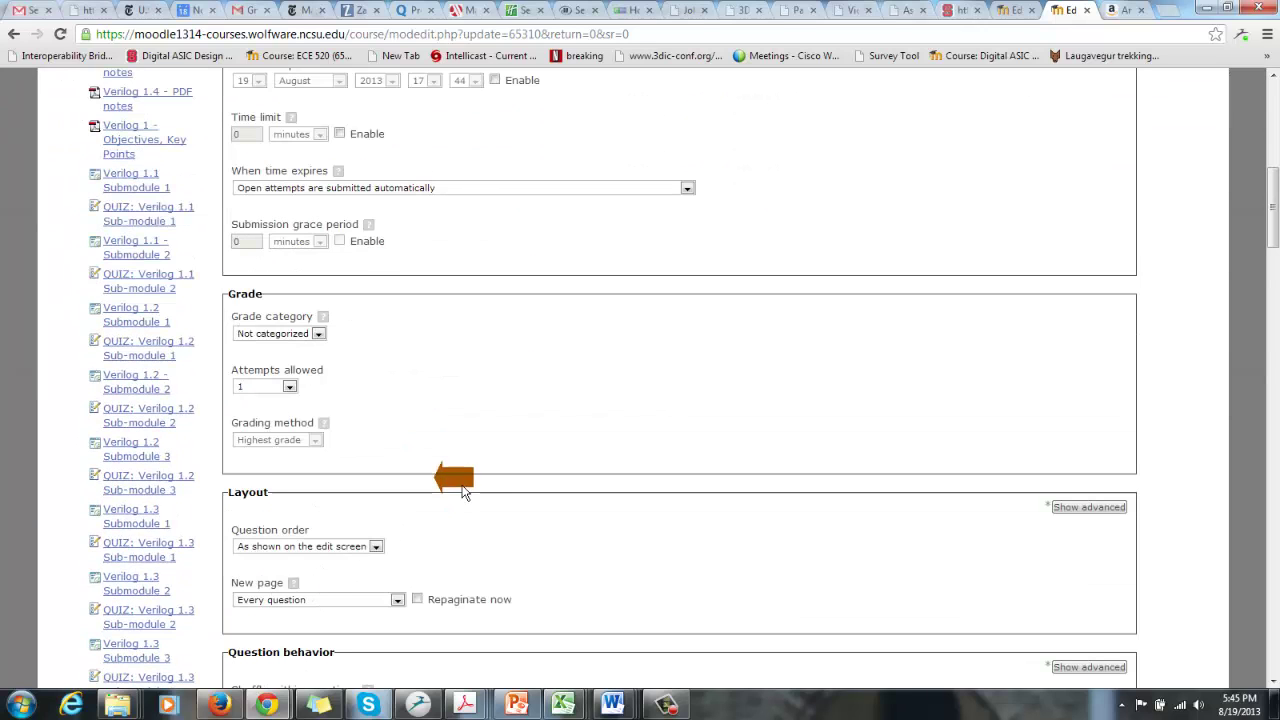
pyautogui.click(14, 33)
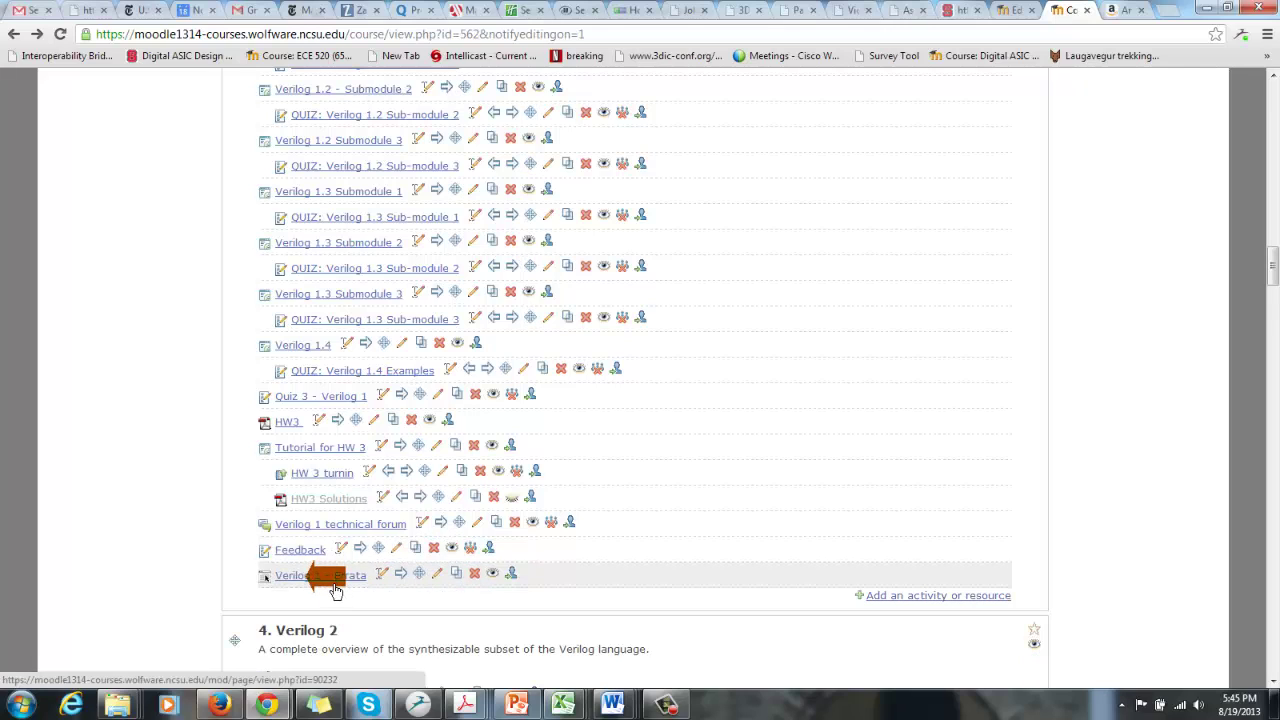
# - Open the Verilog 1 - Errata page, read its corrections and return to the course page
pyautogui.click(474, 572)
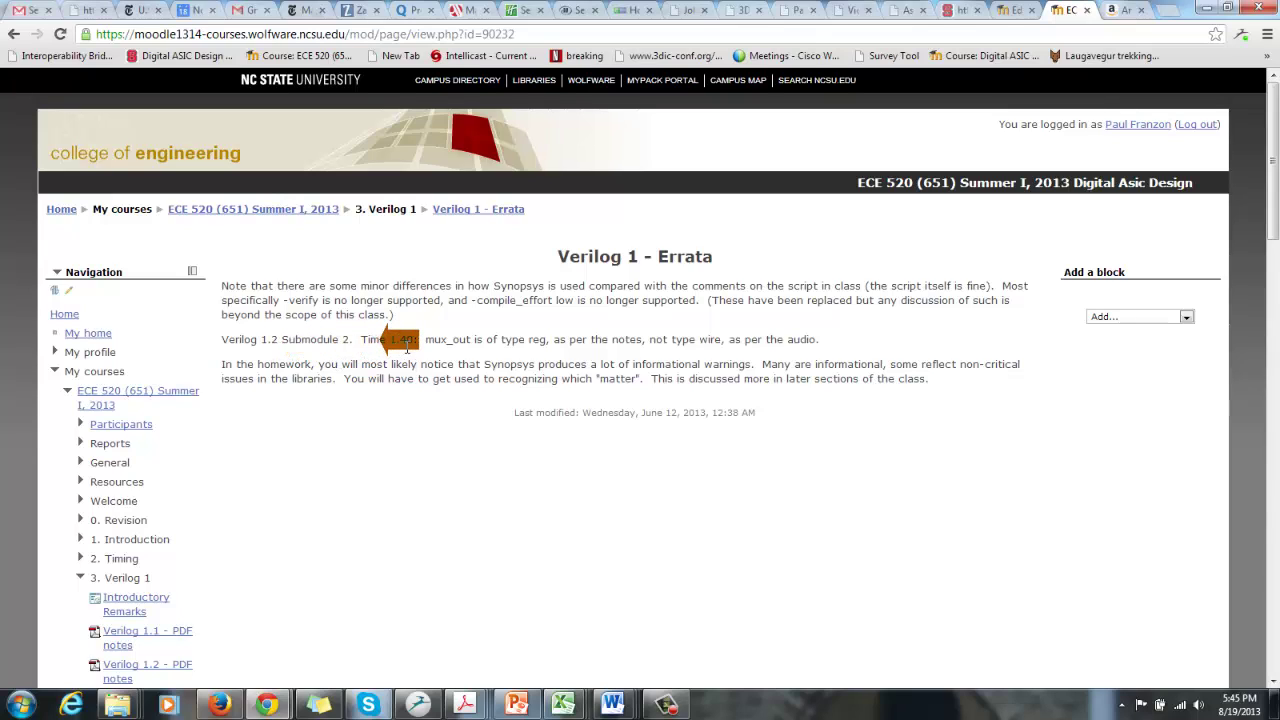
pyautogui.click(15, 35)
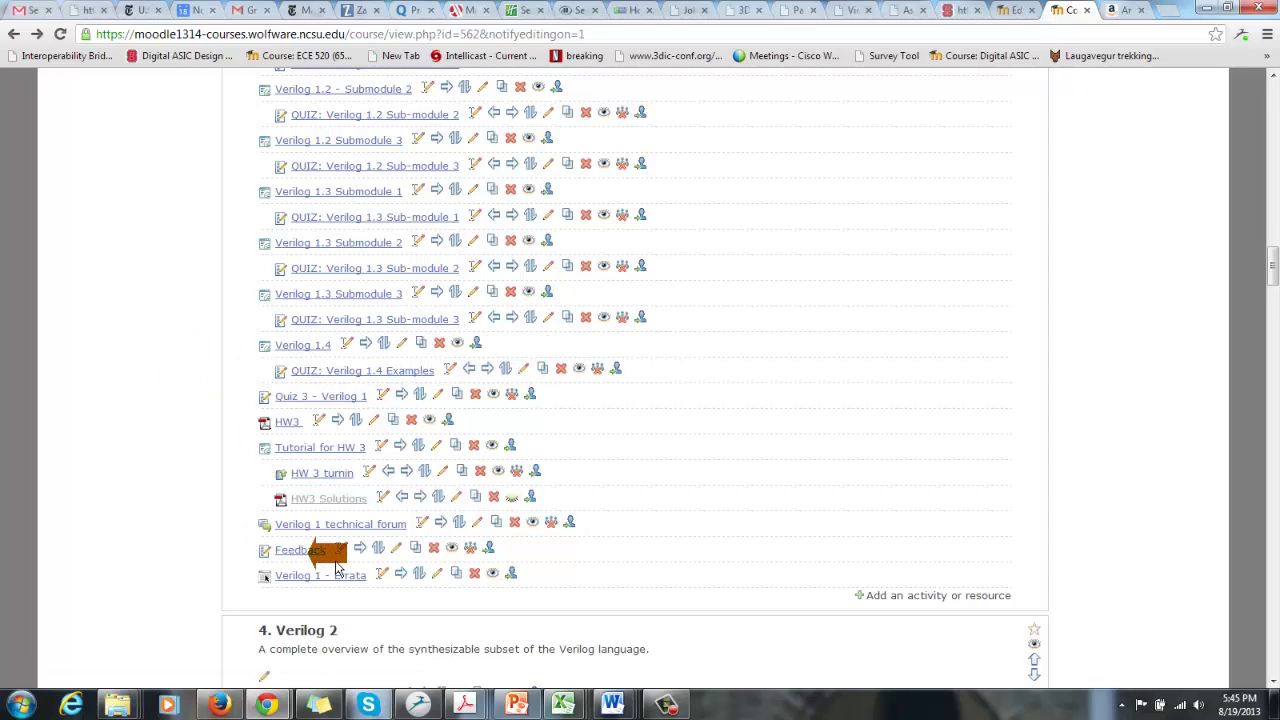
# - Look over the Verilog 2 module, and go back to the start of the course page to view the general items, Resources and calendar
pyautogui.scroll(-3, 336, 568)
pyautogui.scroll(-5, 330, 560)
pyautogui.scroll(10, 290, 555)
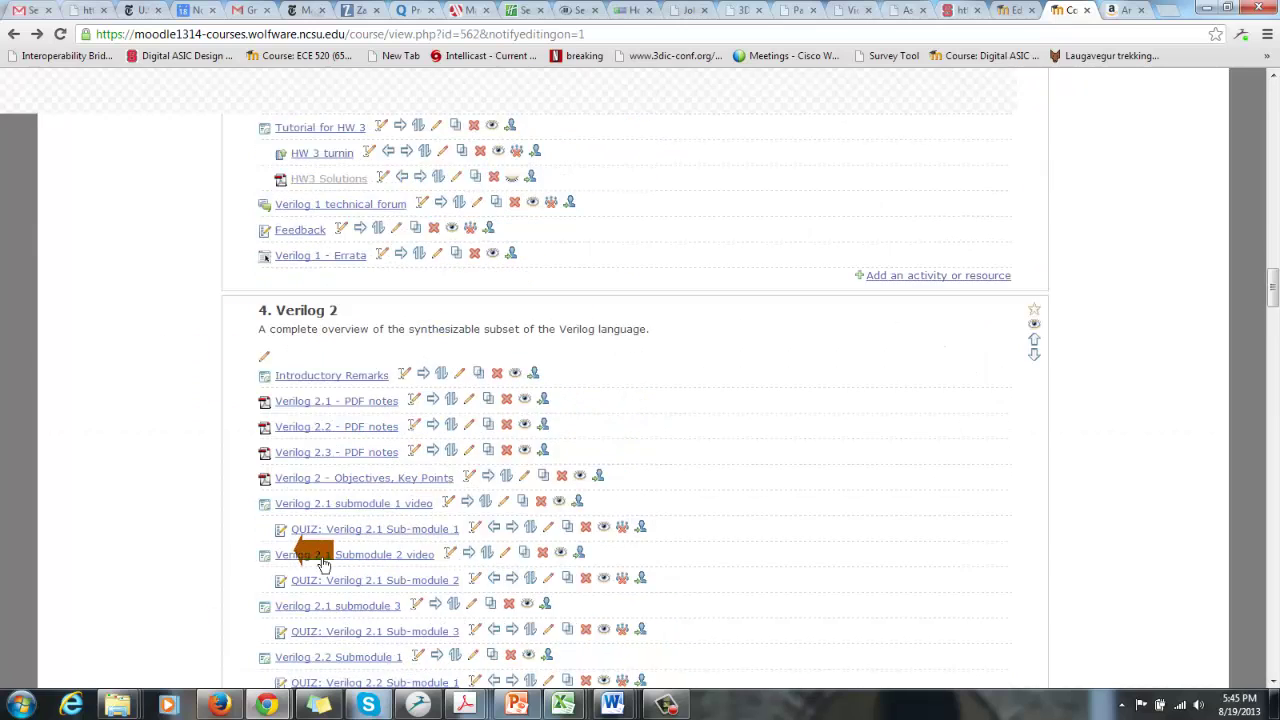
pyautogui.scroll(15, 305, 550)
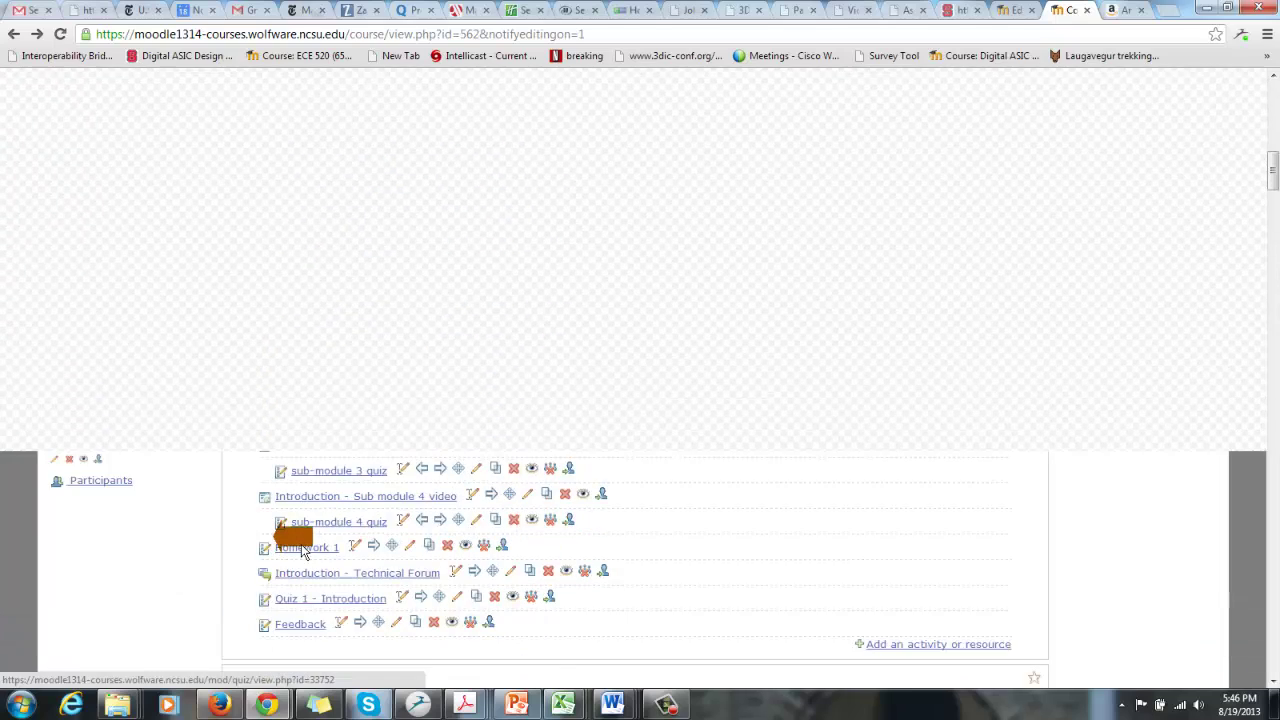
pyautogui.scroll(3, 286, 534)
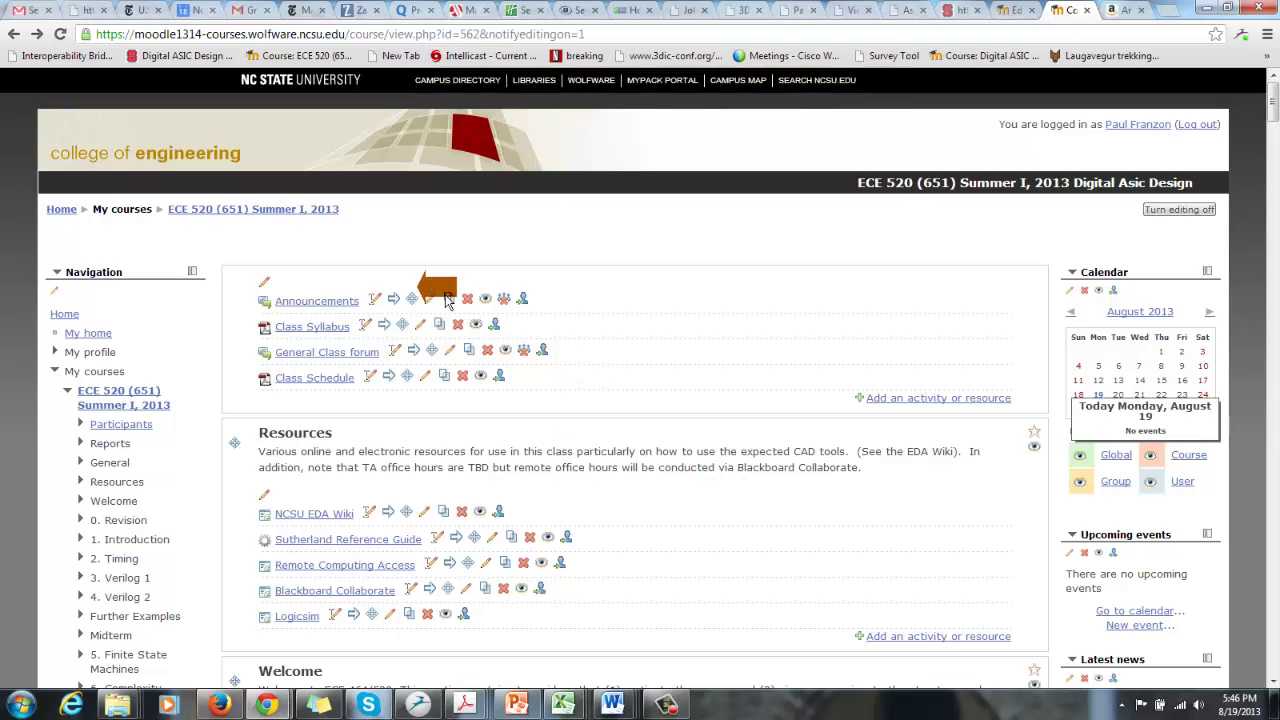
pyautogui.scroll(-3, 1140, 475)
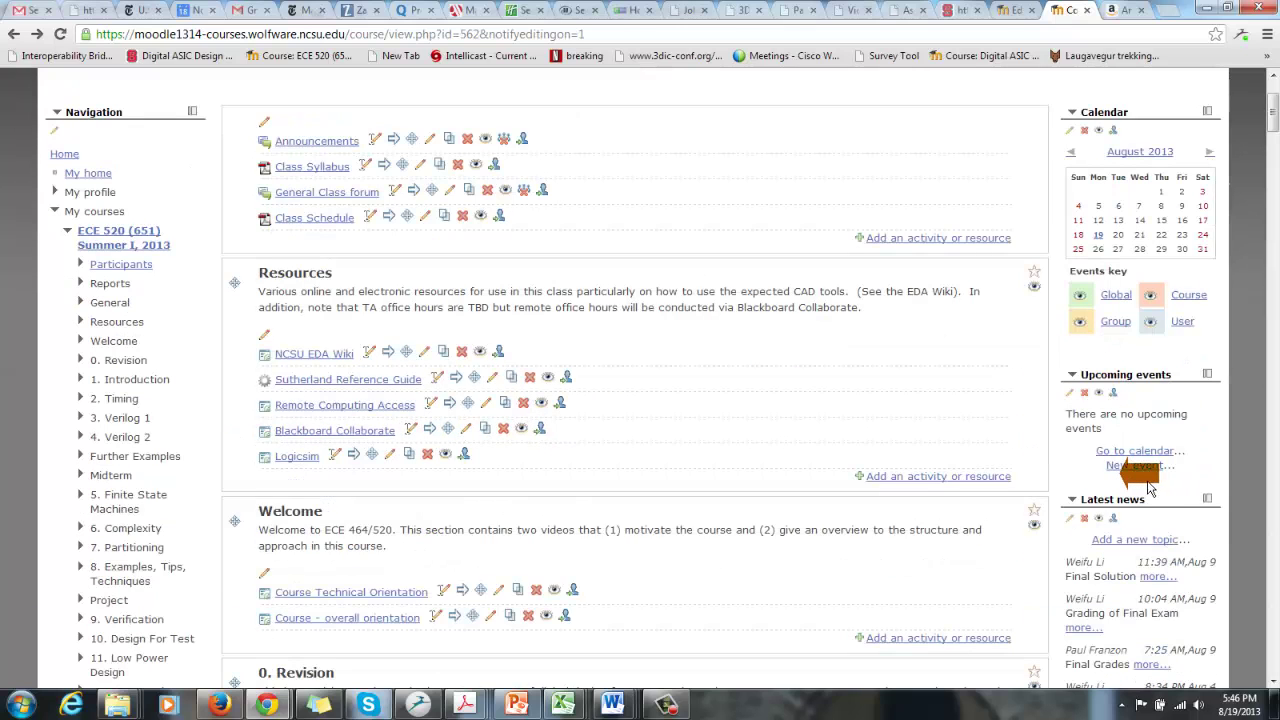
# - Look over the upcoming events, latest news and Welcome section, view the General Class forum's discussions, and return to the course page
pyautogui.scroll(-1, 1148, 487)
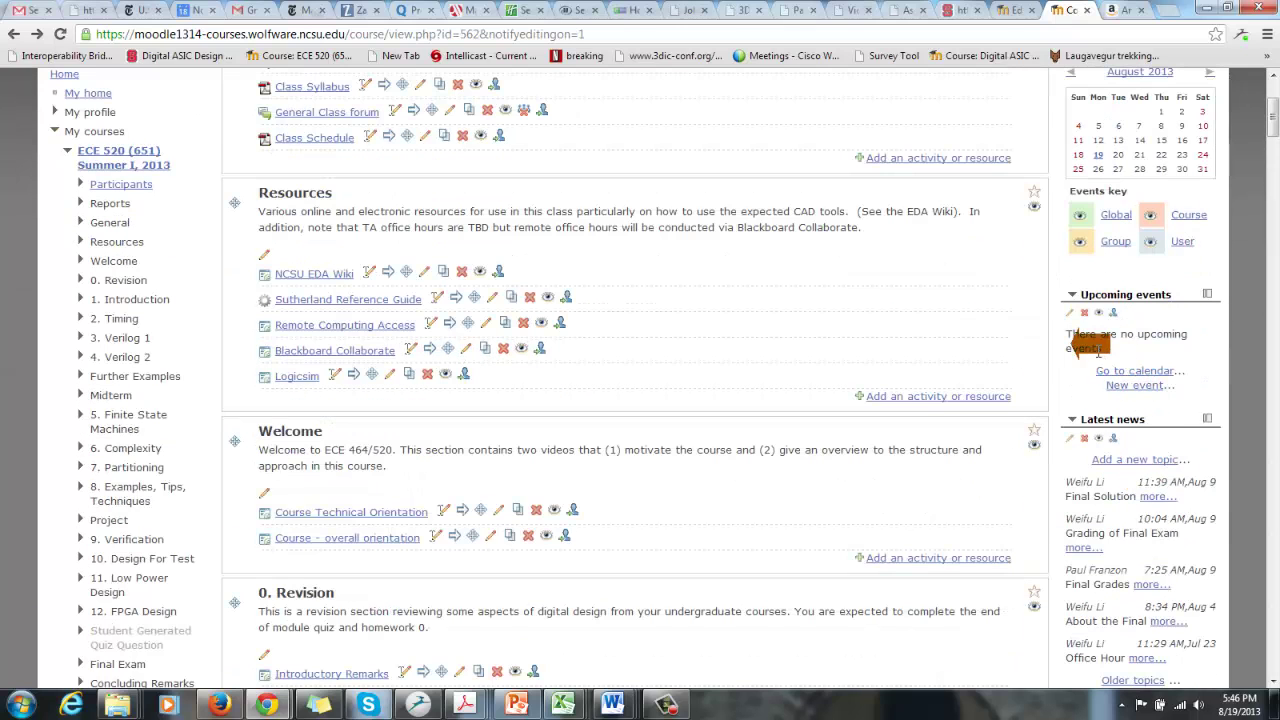
pyautogui.scroll(-3, 1090, 427)
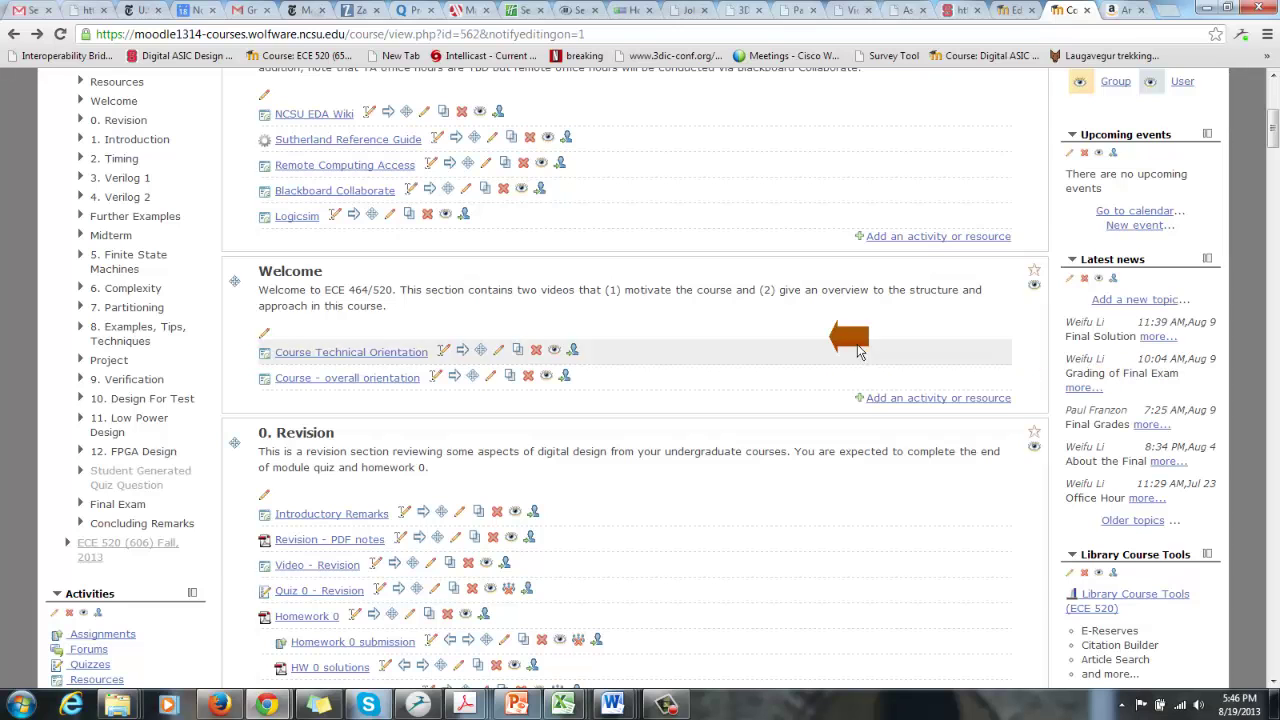
pyautogui.scroll(8, 860, 376)
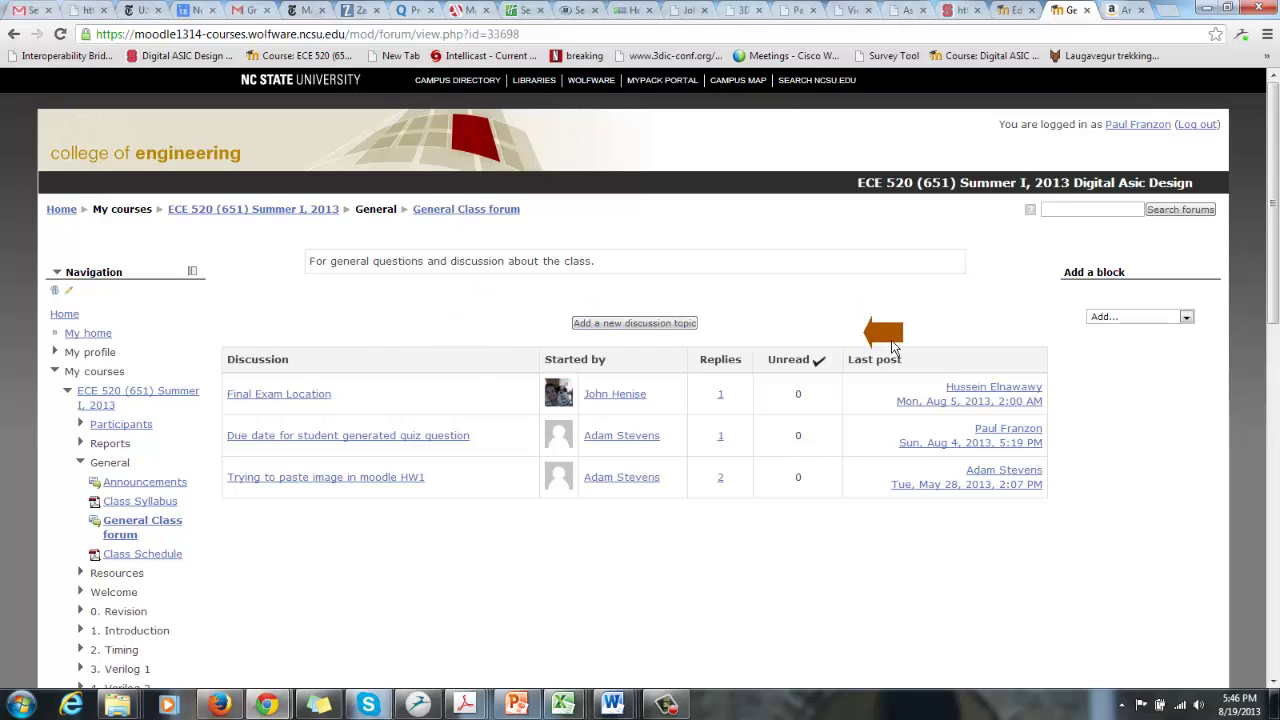
pyautogui.click(15, 37)
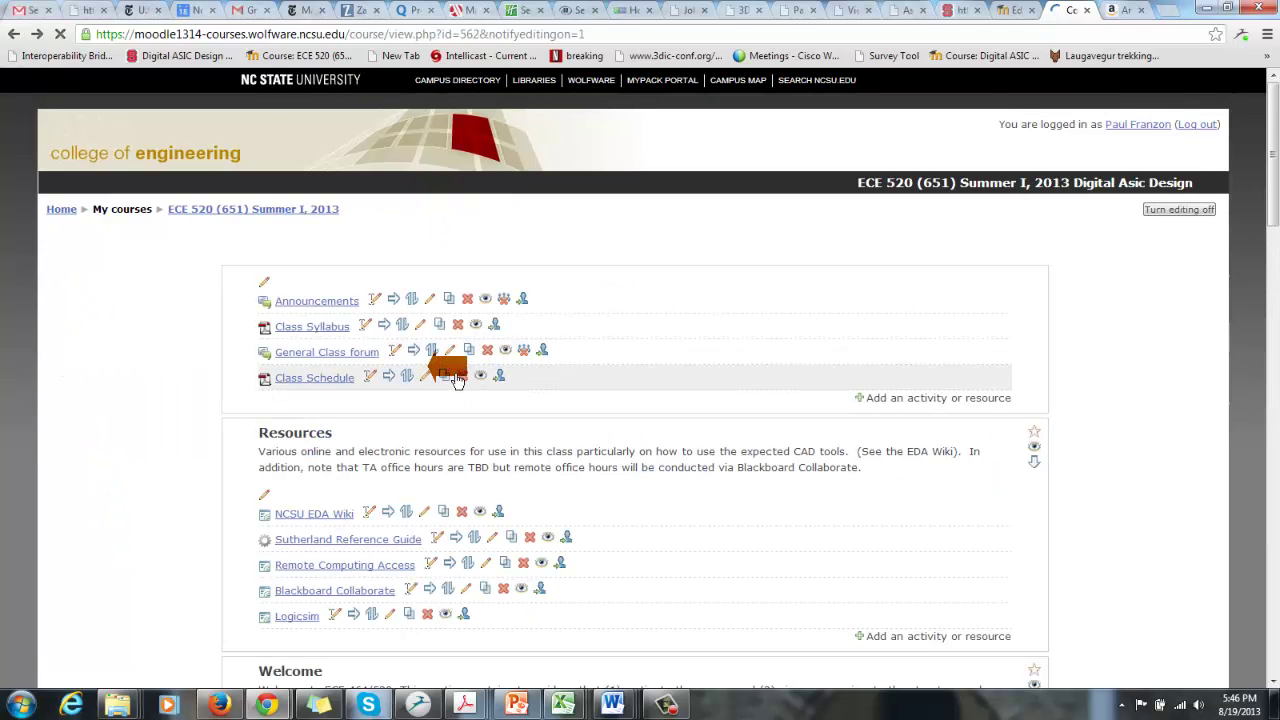
# - Open the settings of the General Class forum and examine its ratings, restrict access and activity completion options
pyautogui.click(462, 356)
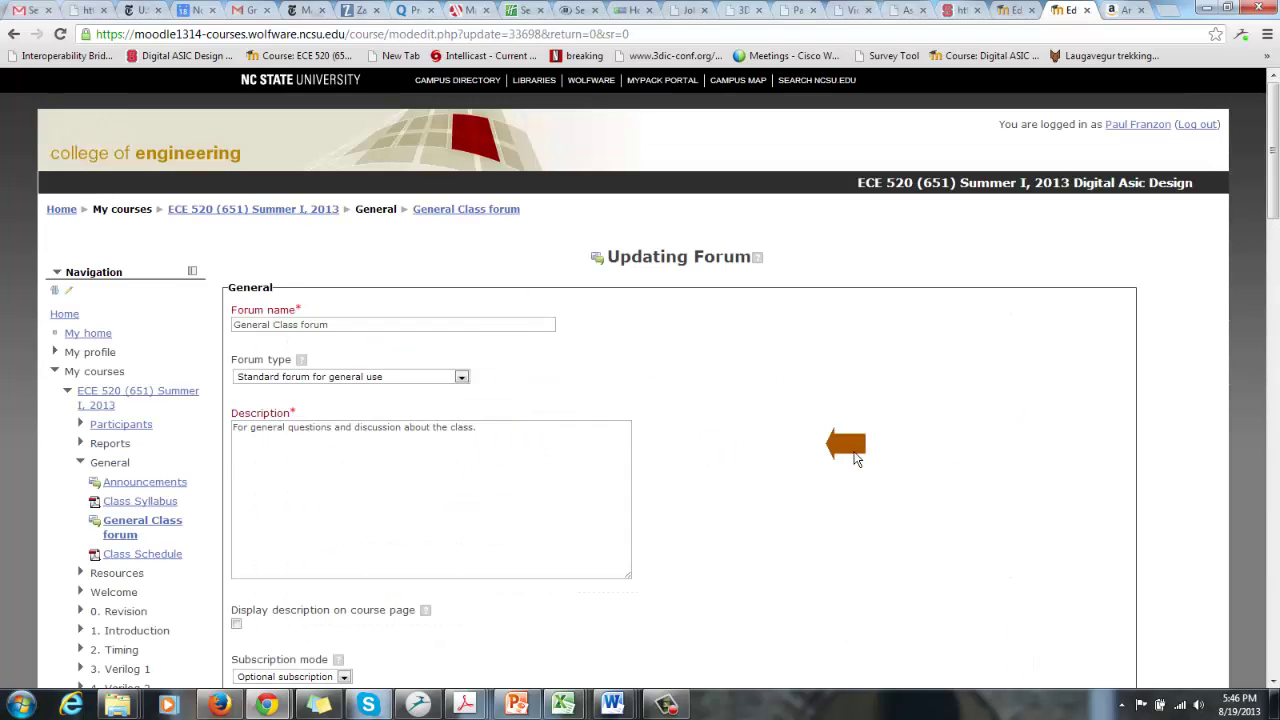
pyautogui.scroll(-3, 855, 455)
pyautogui.scroll(-6, 769, 449)
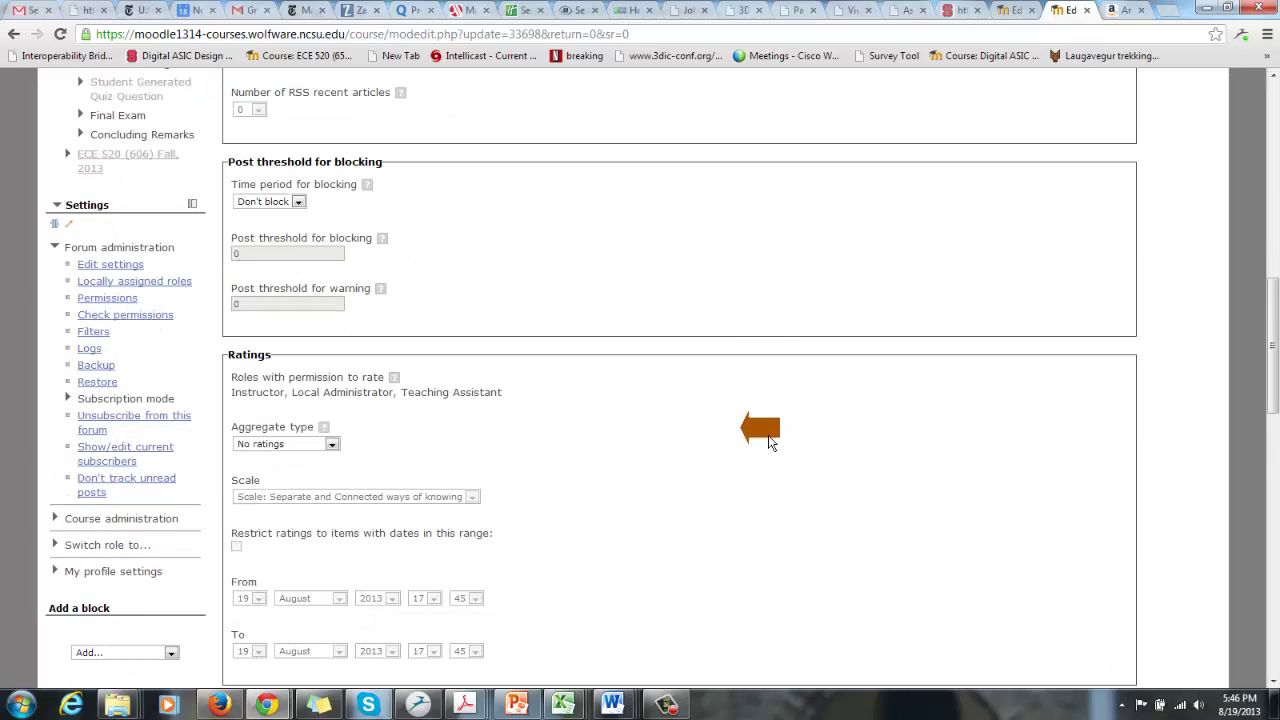
pyautogui.scroll(-7, 769, 443)
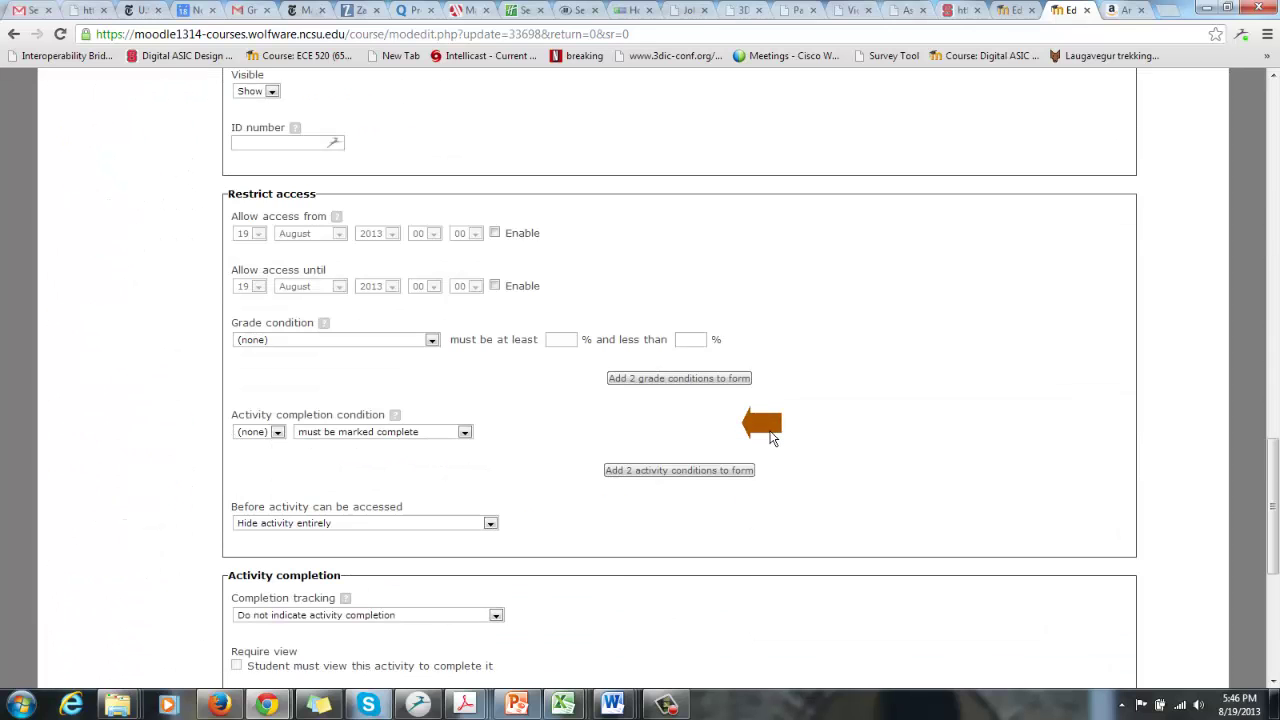
pyautogui.scroll(-5, 771, 437)
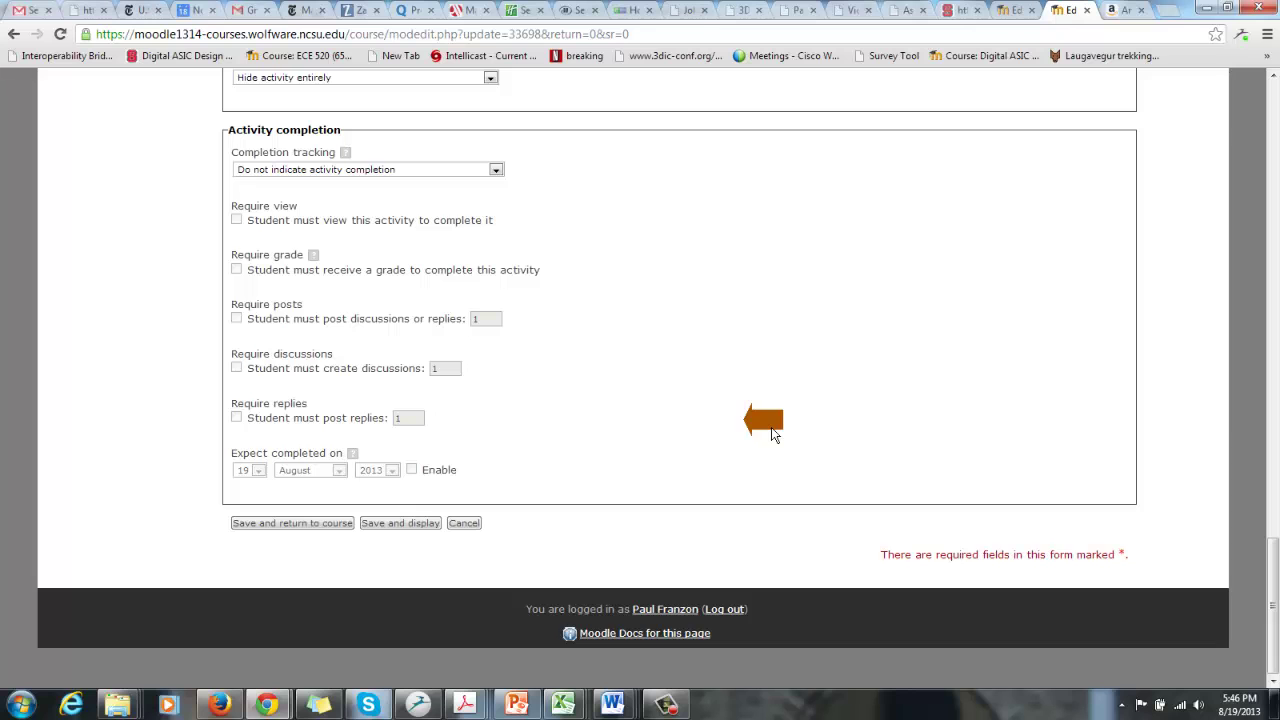
# - Inspect the General Class forum's subscription mode choices, description, attachment and post threshold options, and leave for the course page without saving
pyautogui.scroll(12, 771, 433)
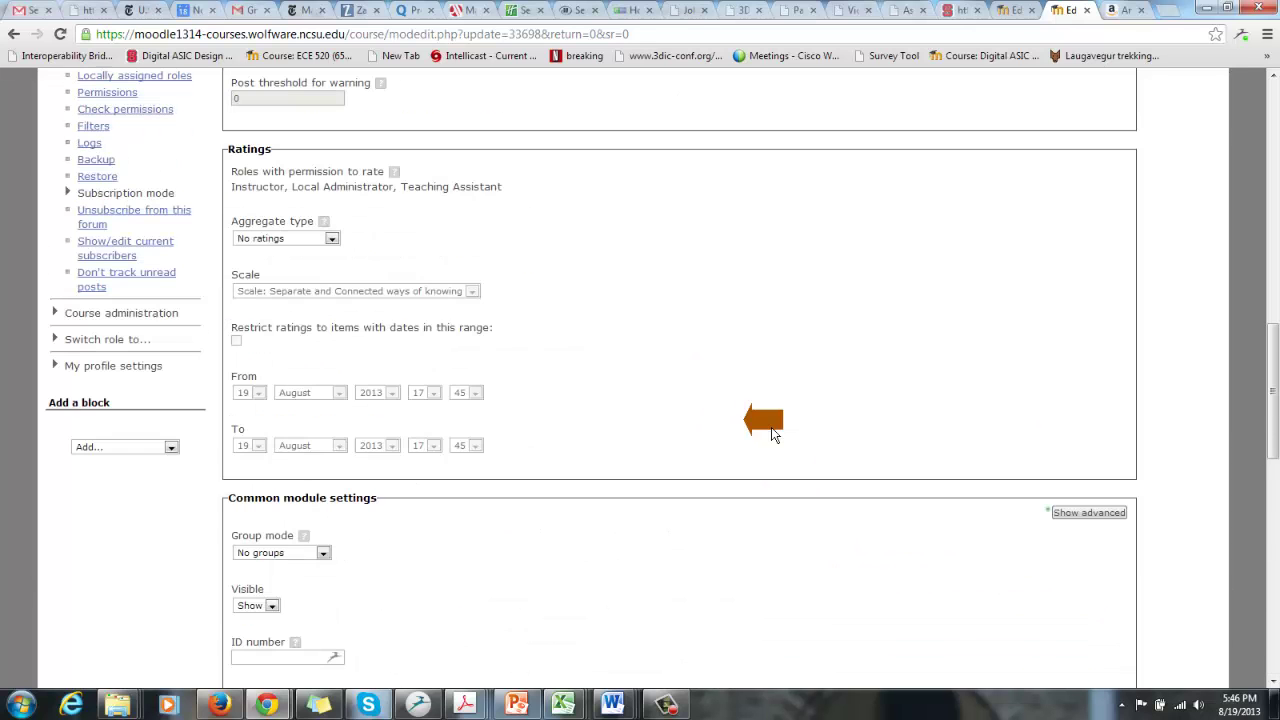
pyautogui.scroll(7, 771, 433)
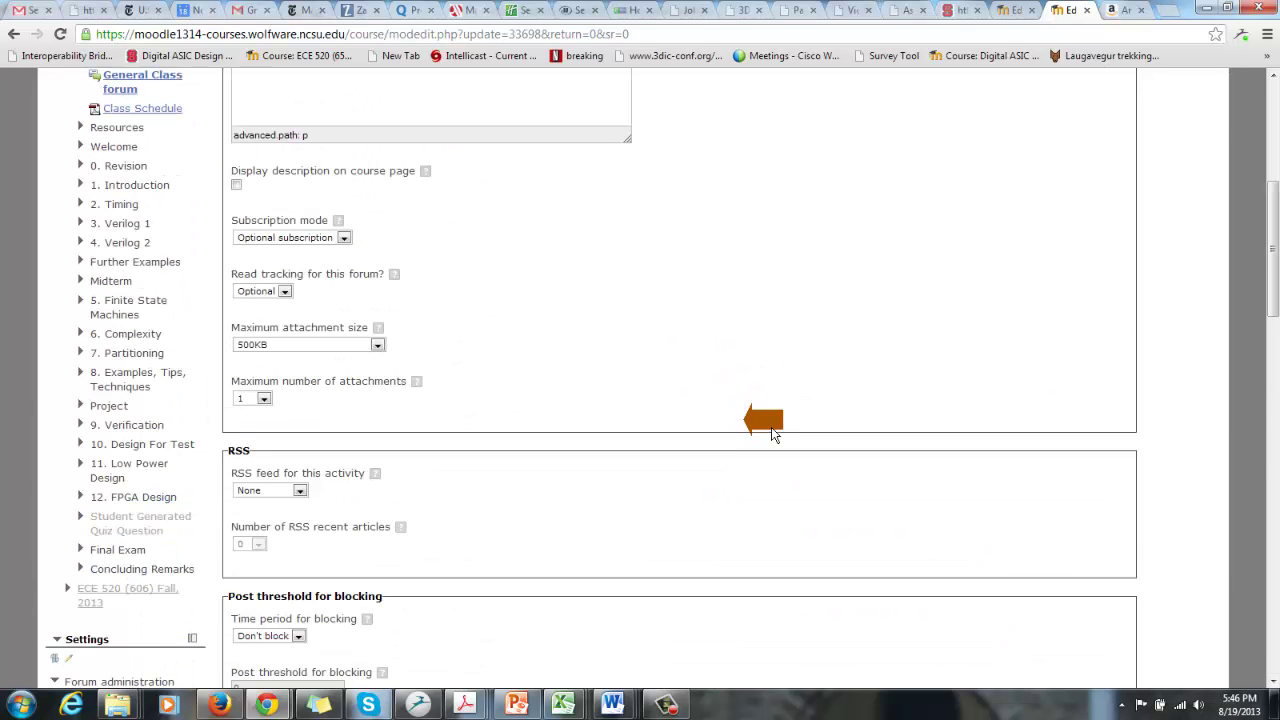
pyautogui.scroll(1, 771, 433)
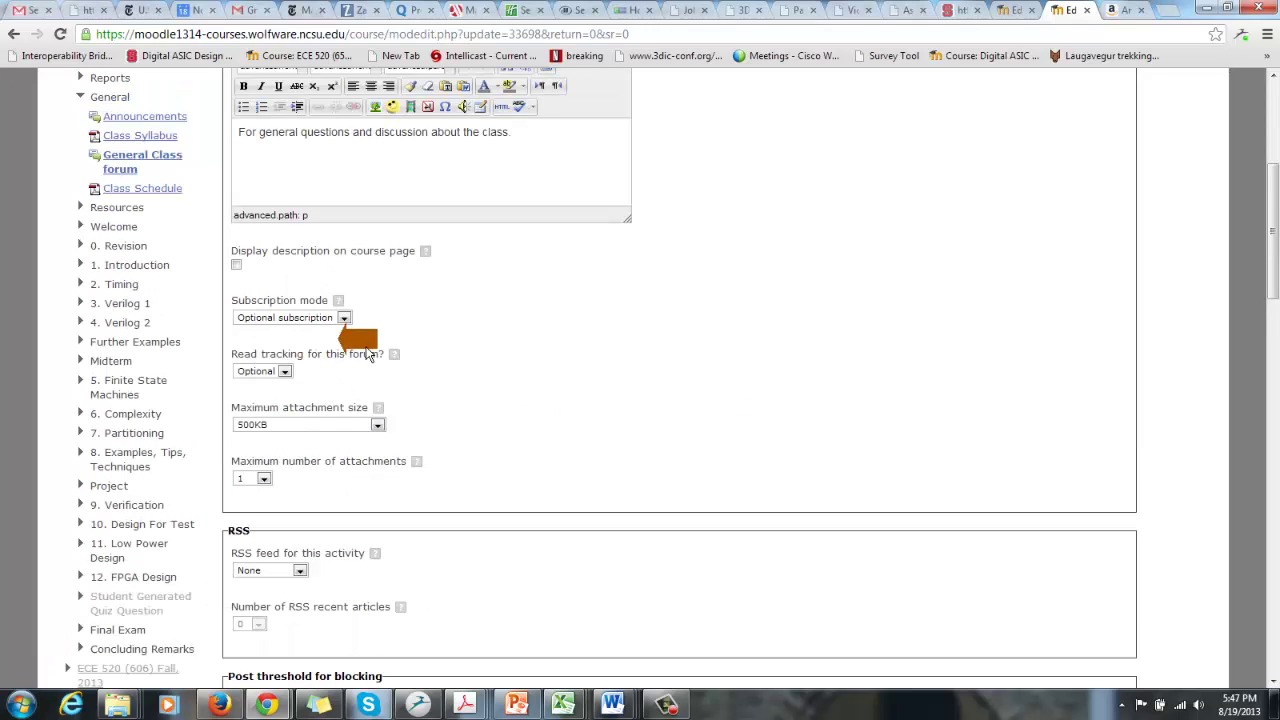
pyautogui.click(345, 319)
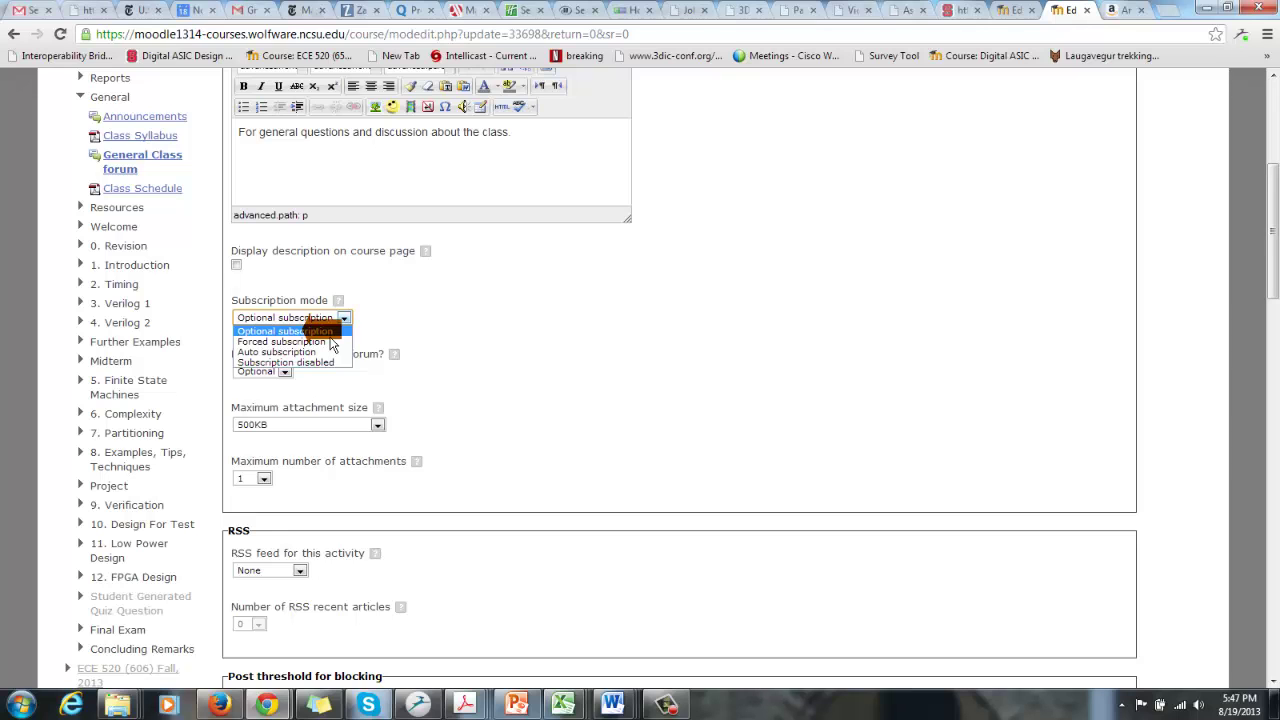
pyautogui.click(654, 338)
pyautogui.scroll(3, 624, 354)
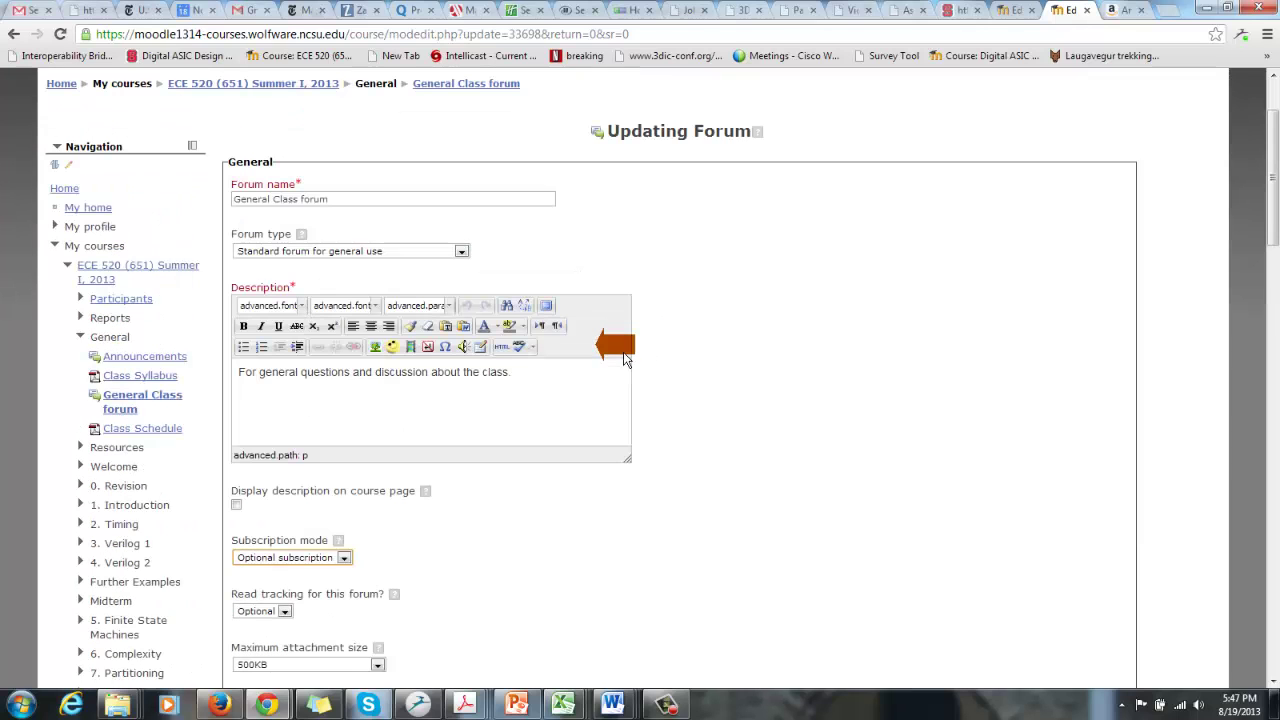
pyautogui.scroll(-3, 423, 523)
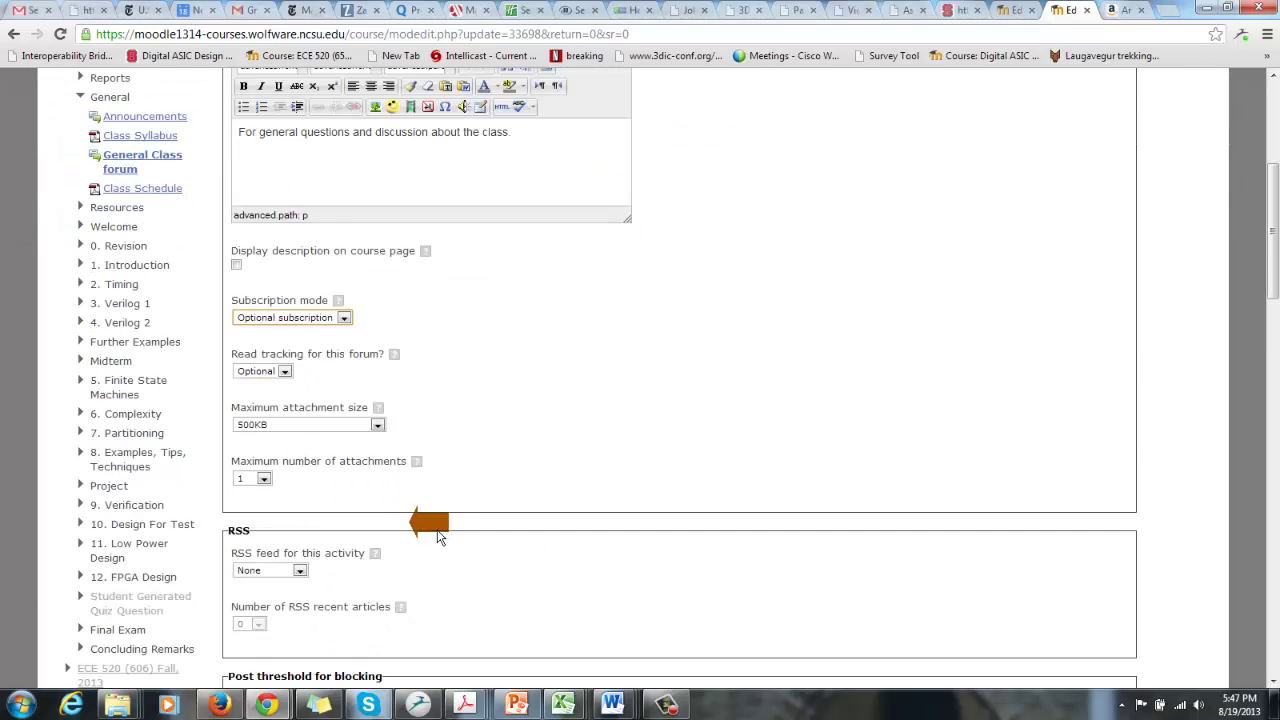
pyautogui.scroll(-4, 437, 537)
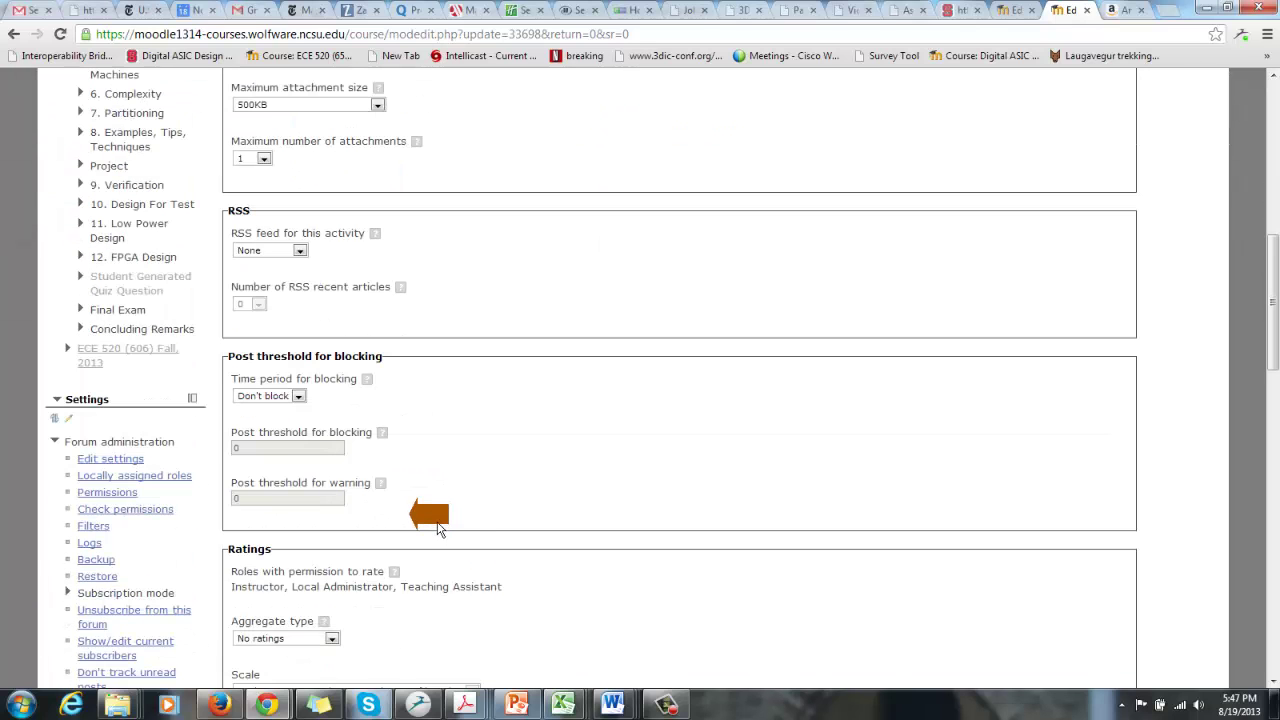
pyautogui.scroll(-2, 437, 530)
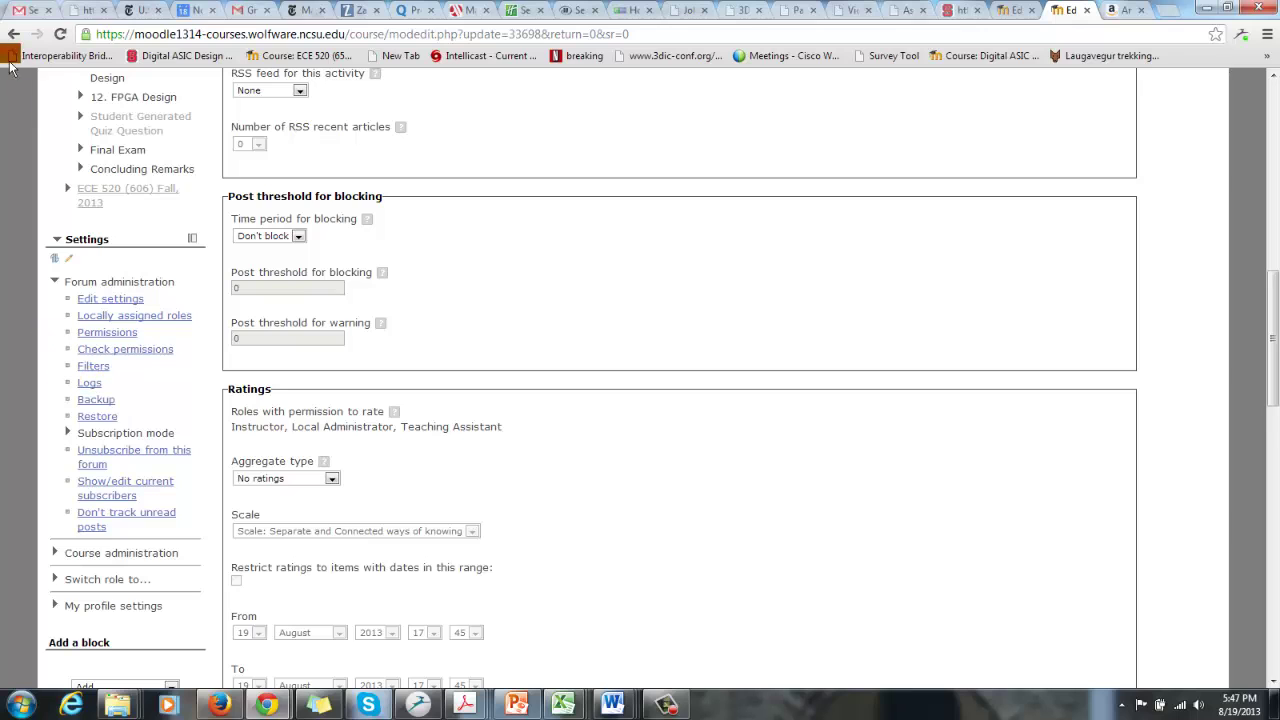
pyautogui.click(14, 33)
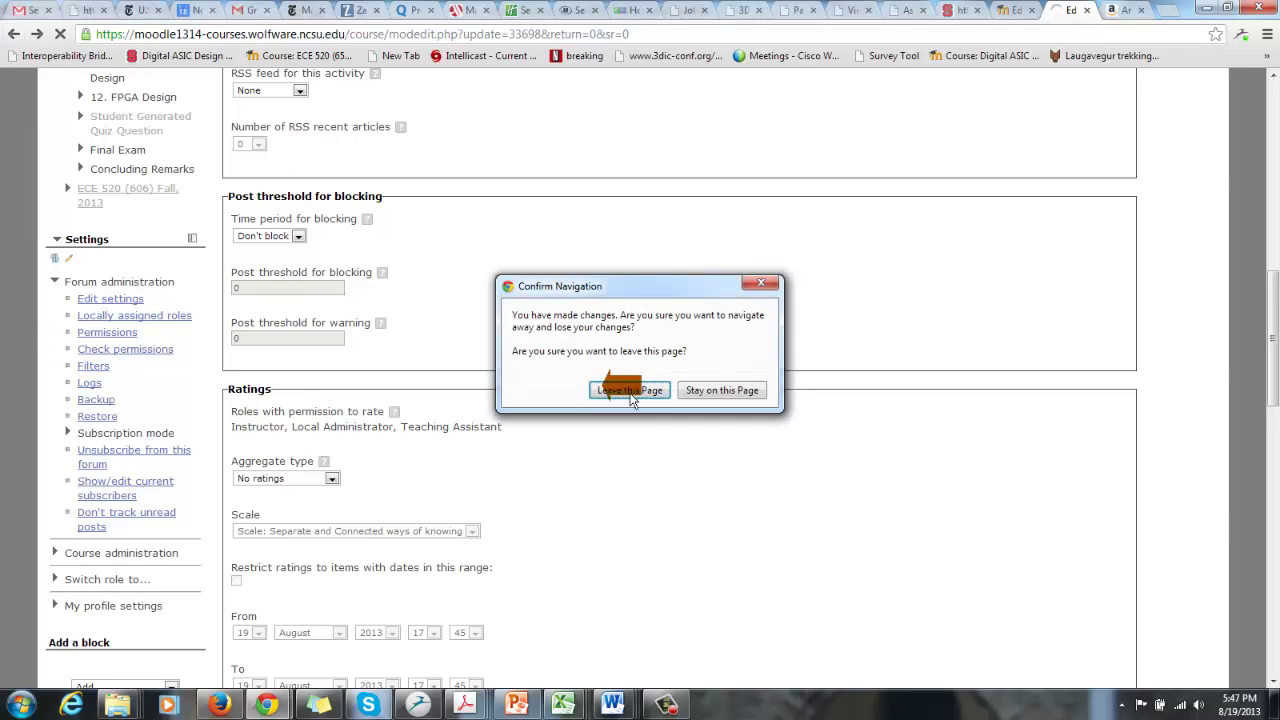
pyautogui.click(630, 392)
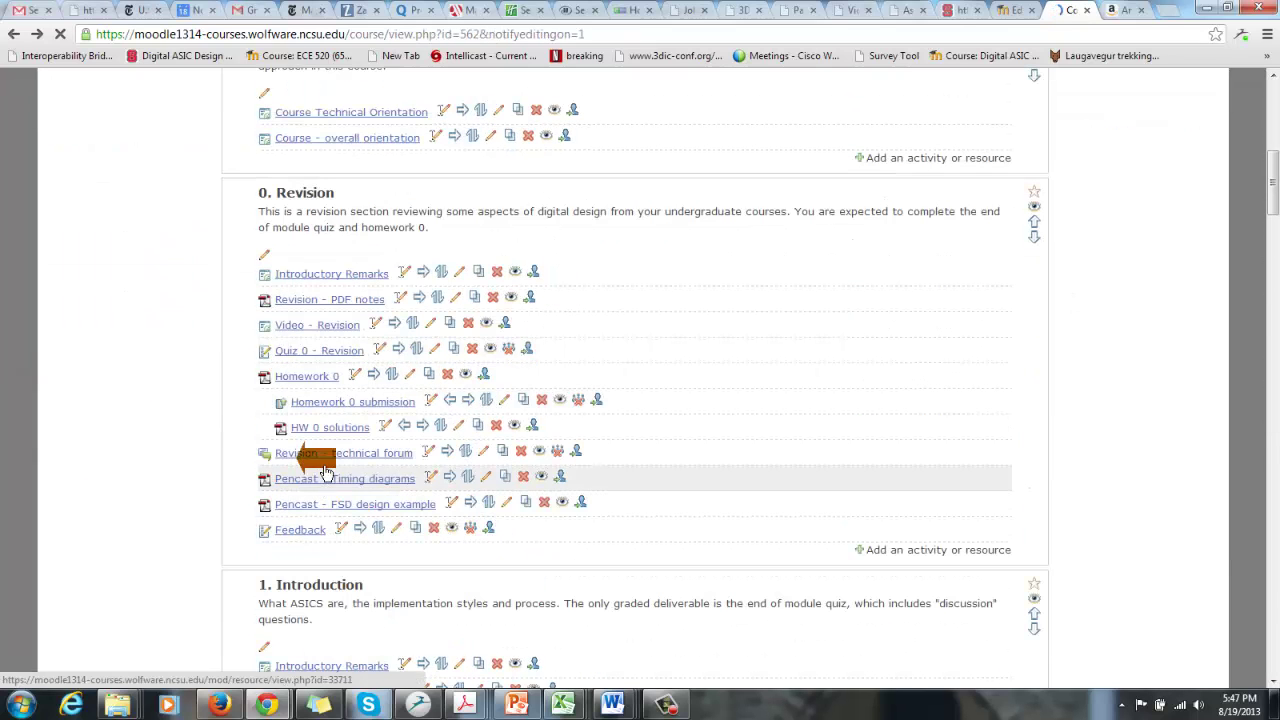
# - Open the settings of the Revision technical forum, examine its subscription, ratings, access and completion options, and leave without saving
pyautogui.click(487, 456)
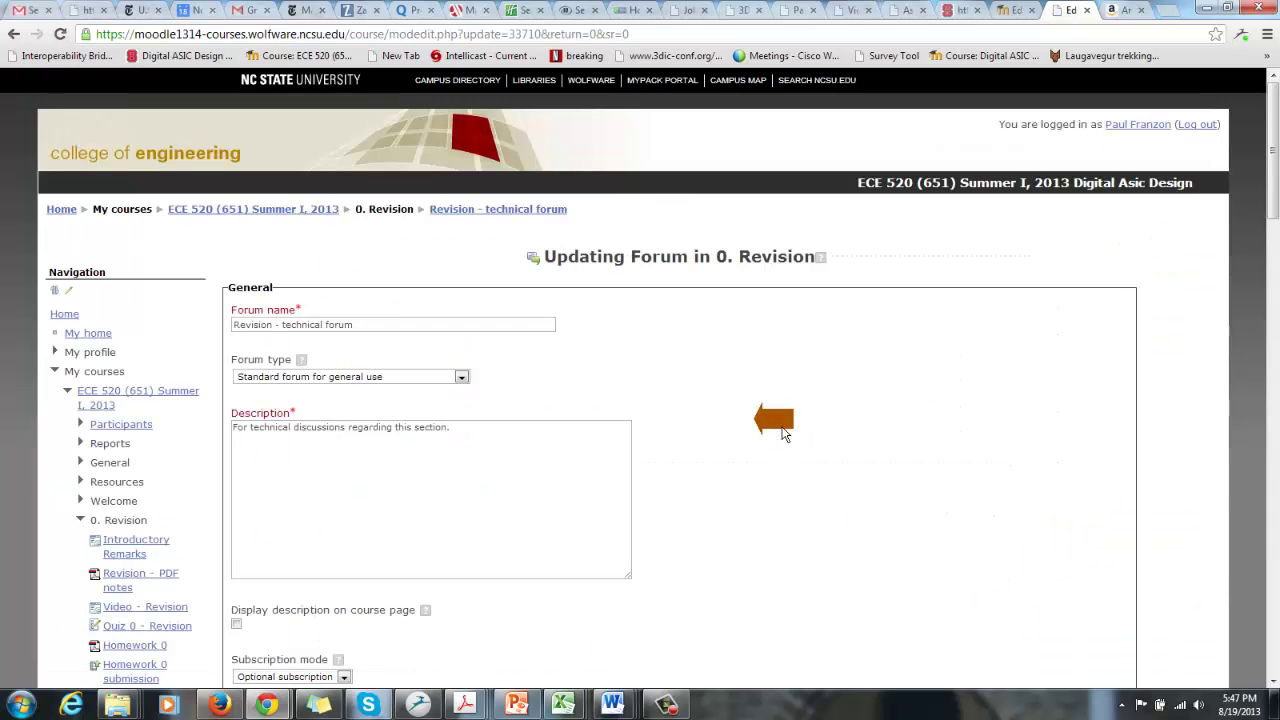
pyautogui.scroll(-4, 783, 437)
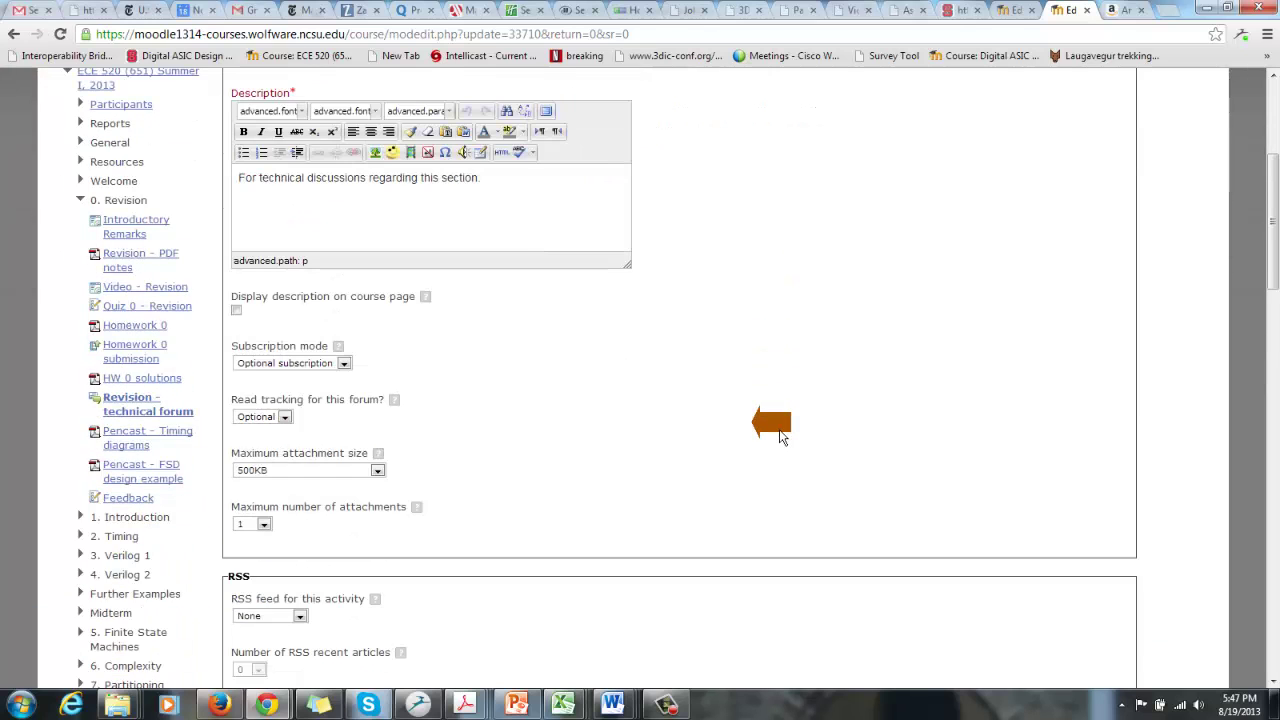
pyautogui.scroll(-5, 783, 437)
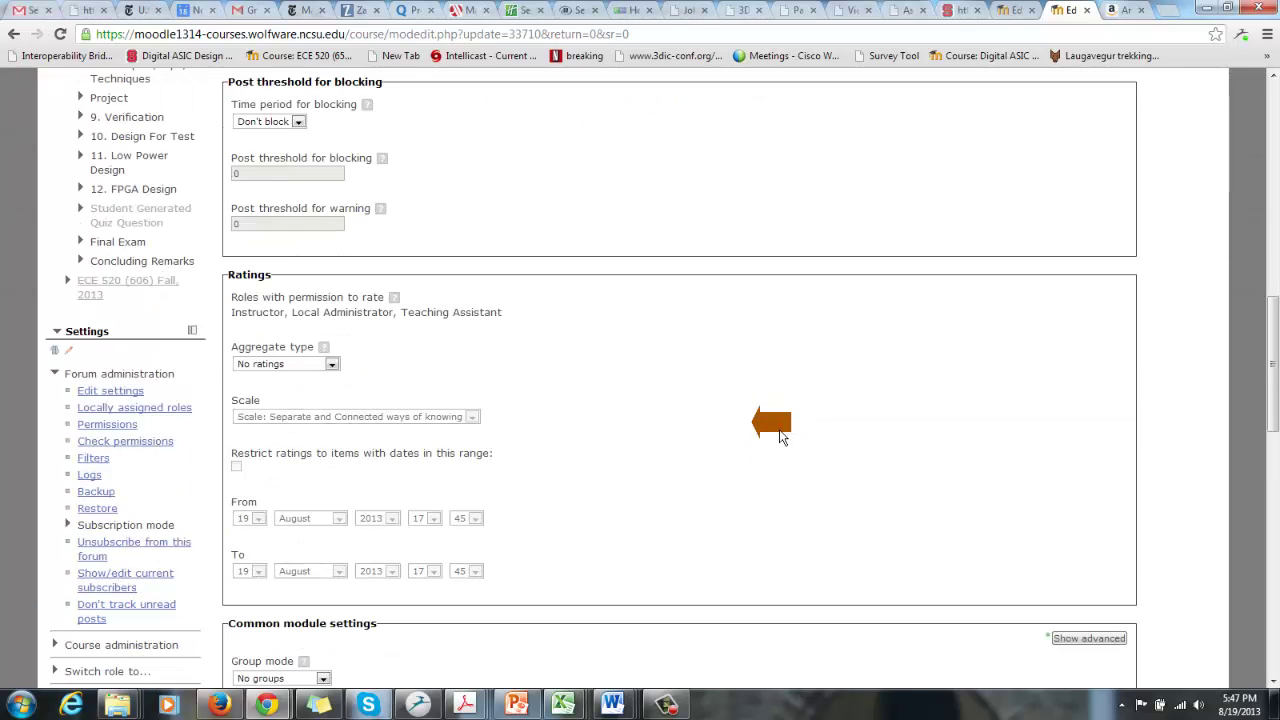
pyautogui.scroll(-4, 783, 437)
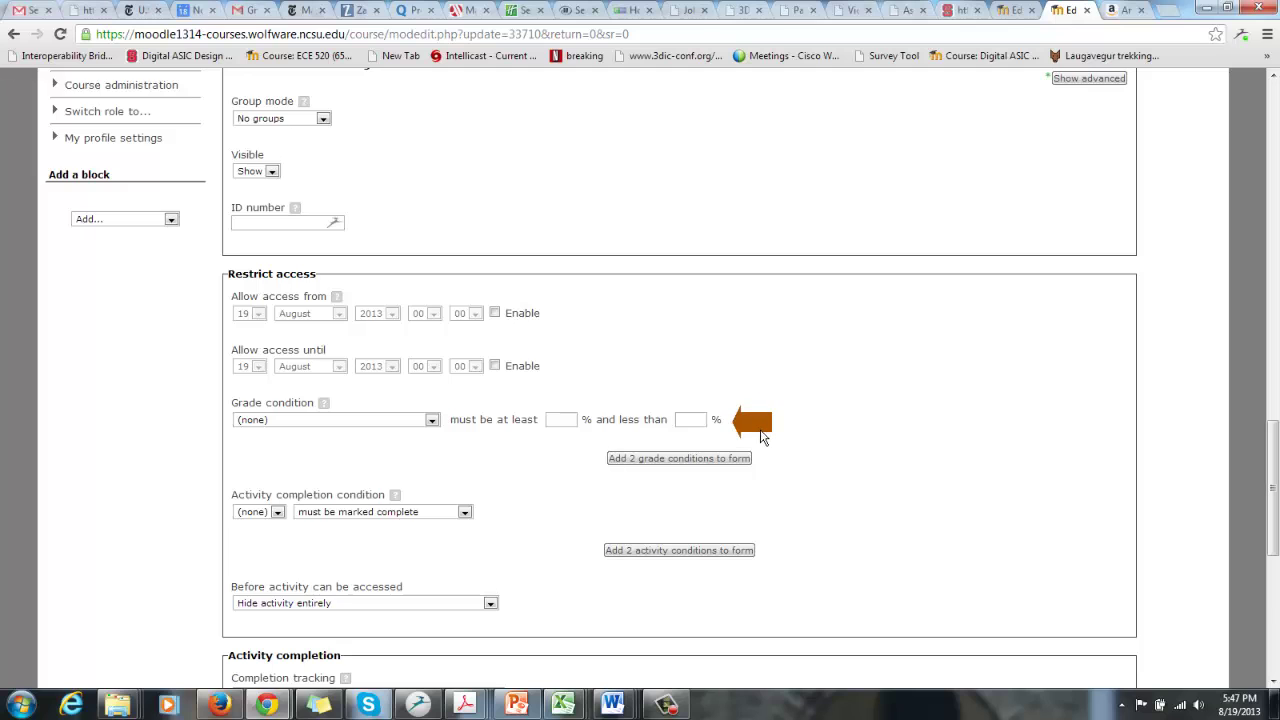
pyautogui.scroll(-3, 764, 435)
pyautogui.scroll(-2, 755, 437)
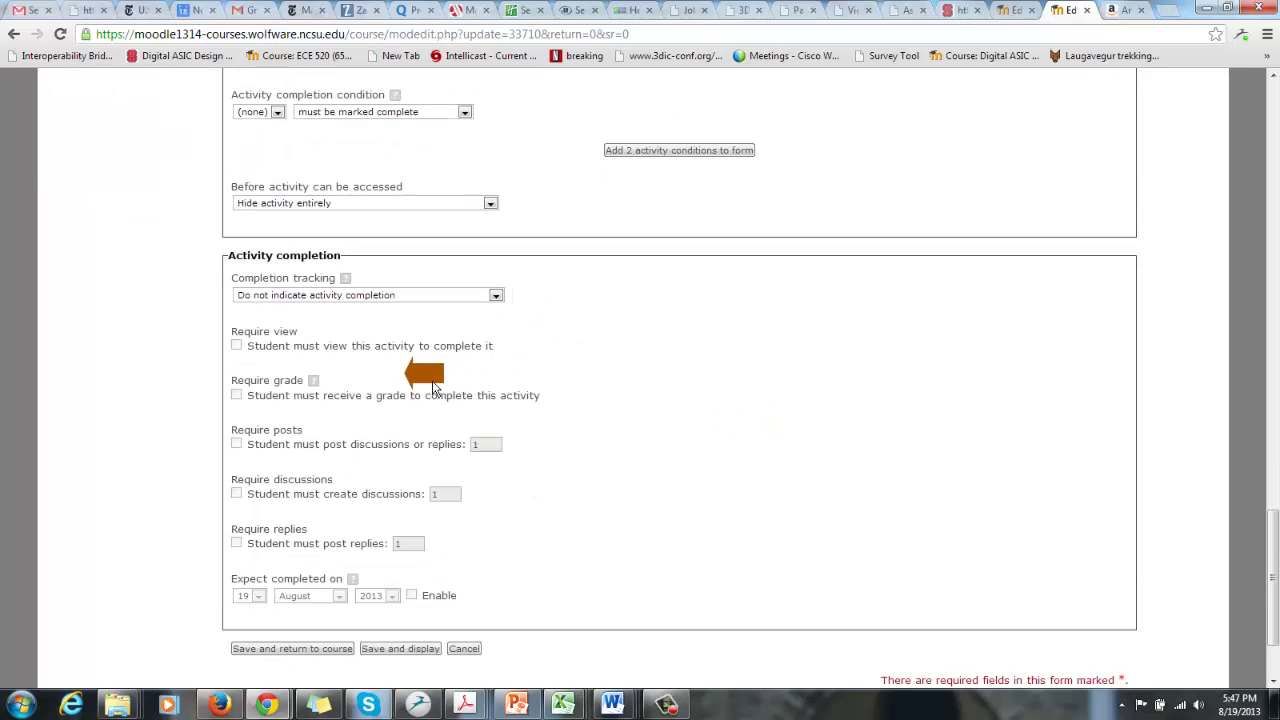
pyautogui.click(14, 34)
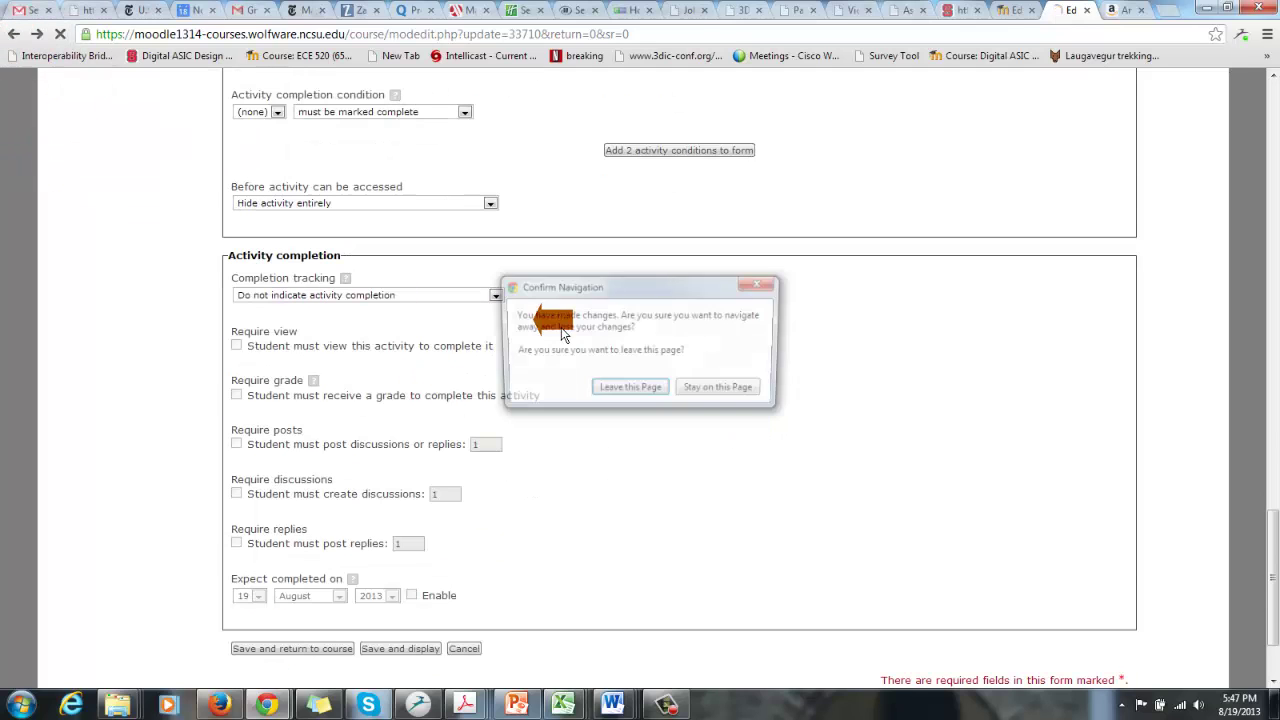
pyautogui.click(622, 389)
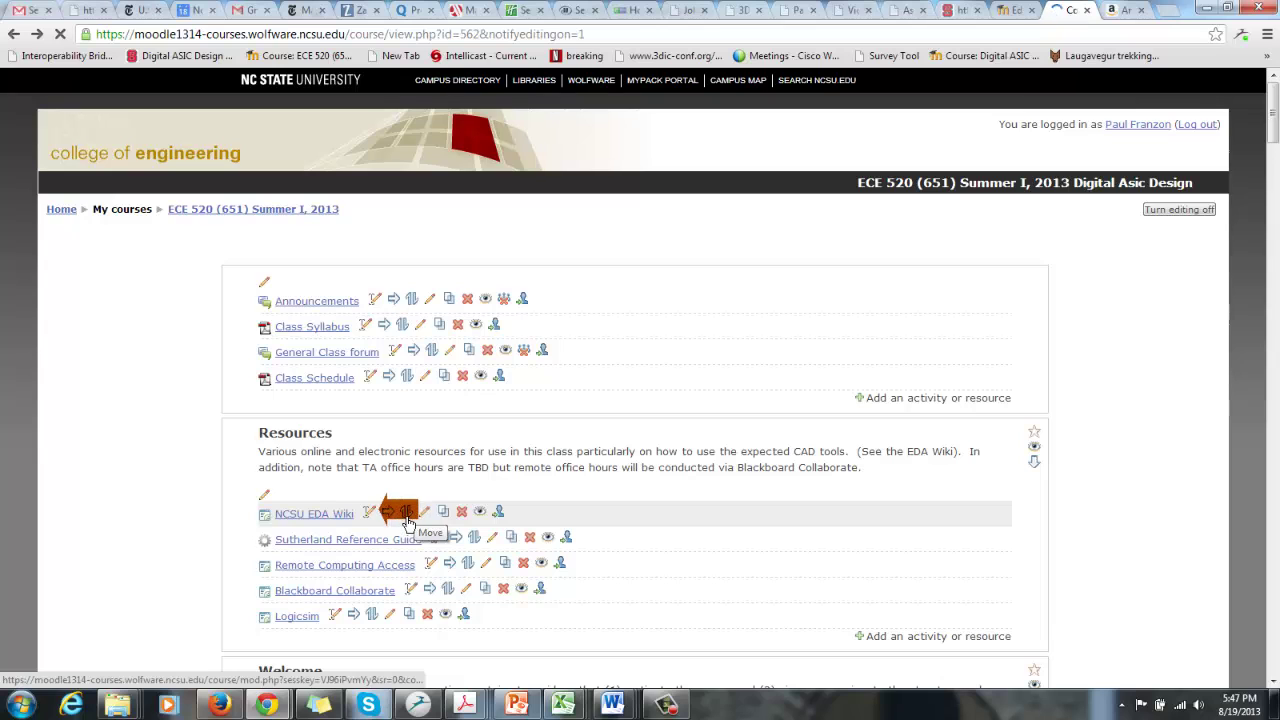
# - Open the Revision technical forum, view its discussion page and return to the course page
pyautogui.scroll(-6, 395, 520)
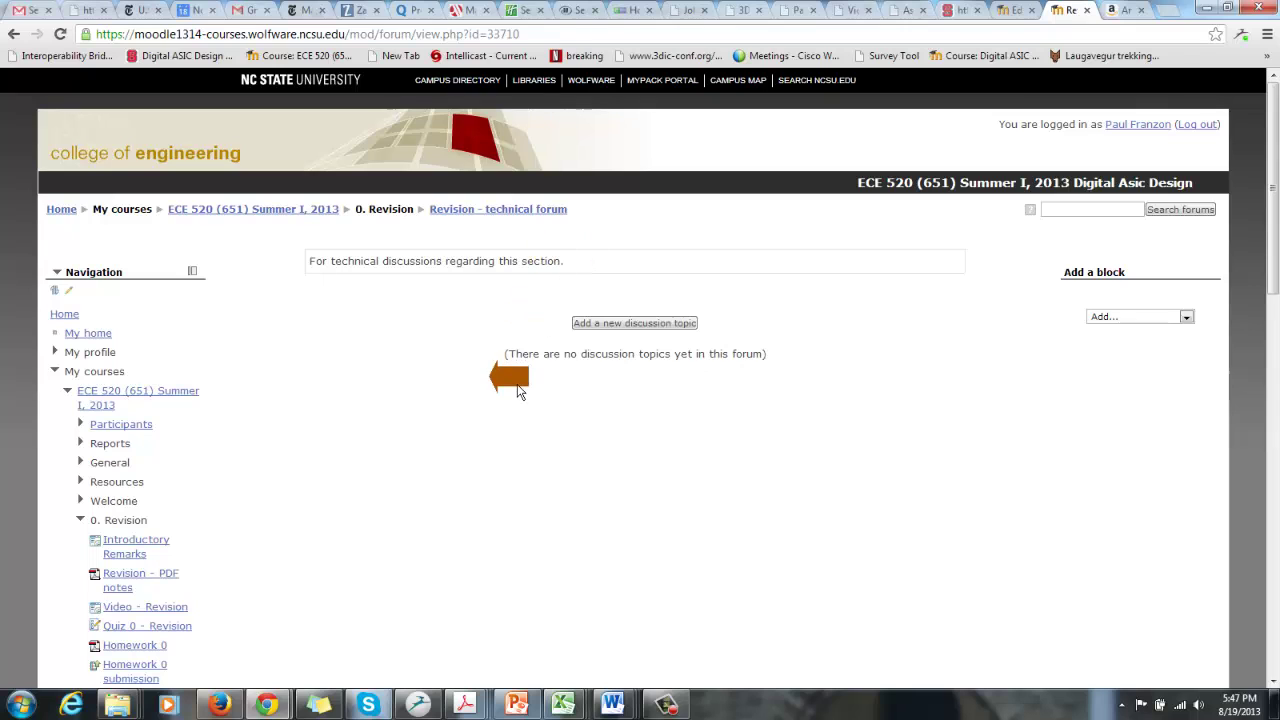
pyautogui.scroll(-3, 785, 400)
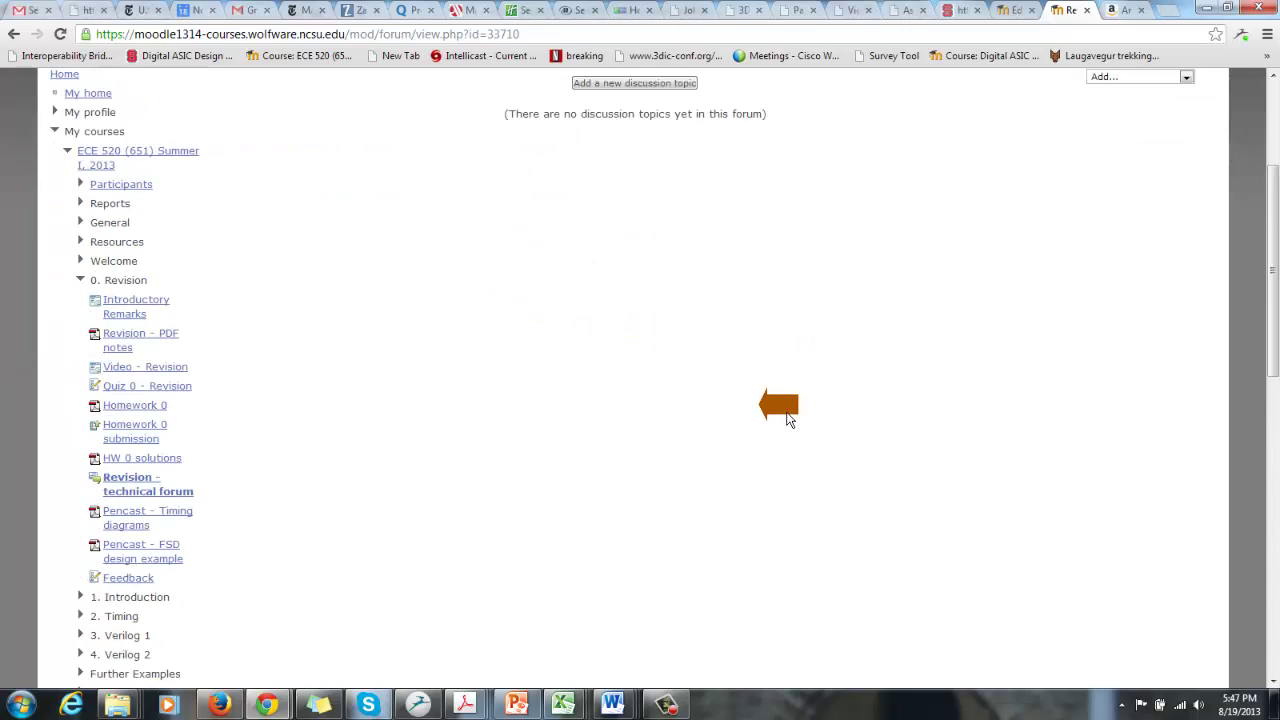
pyautogui.scroll(3, 788, 418)
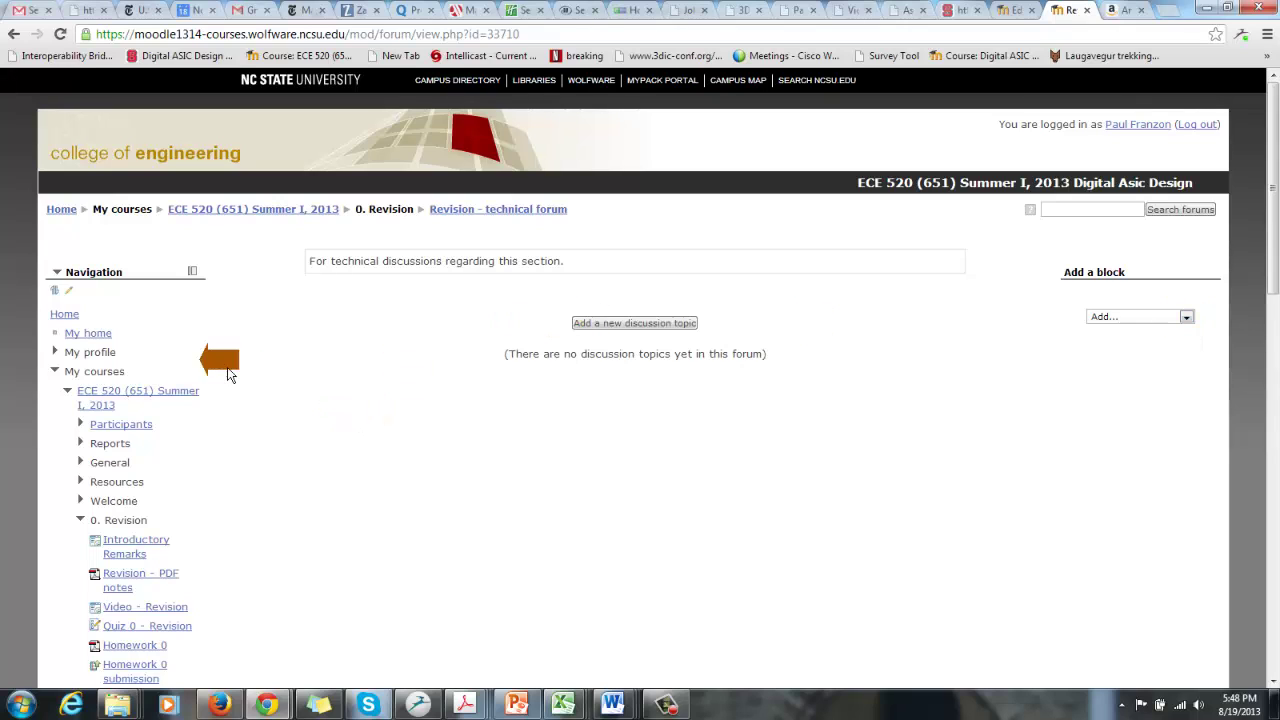
pyautogui.click(14, 34)
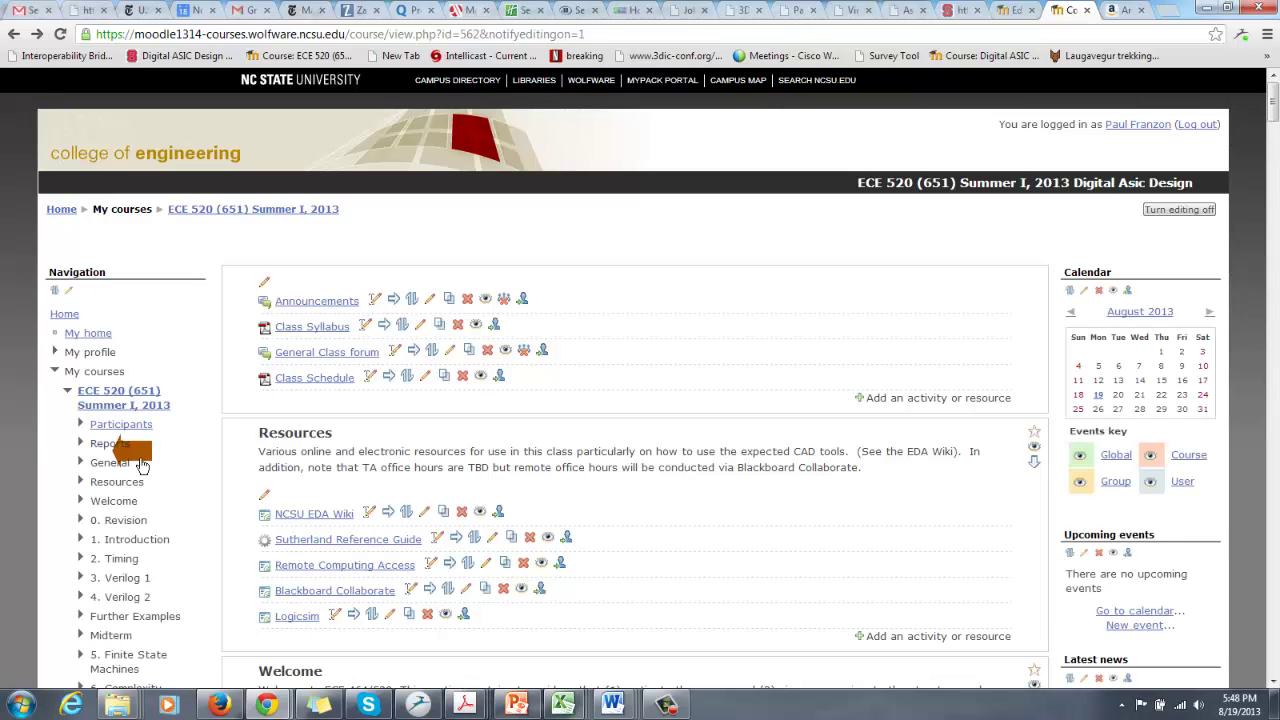
# - Look through the course's Navigation, Activities, Settings and People blocks, and go back to the start of the course page
pyautogui.scroll(-2, 128, 438)
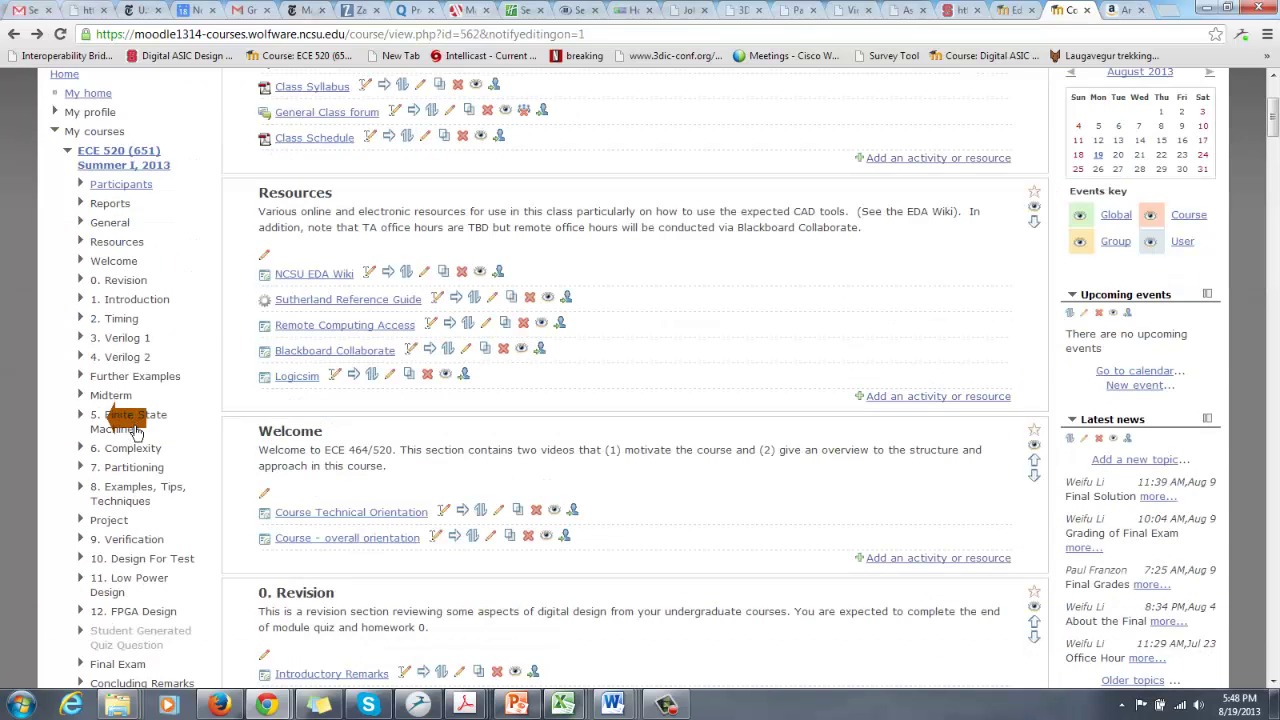
pyautogui.scroll(-4, 130, 428)
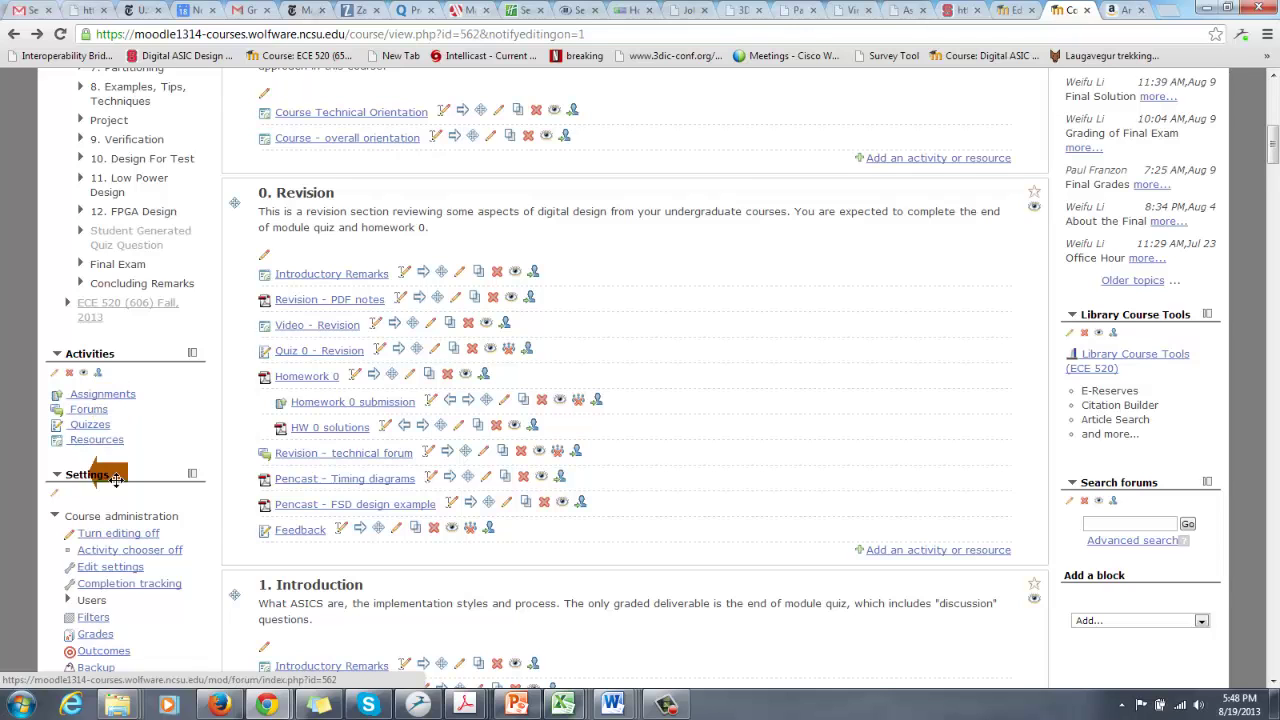
pyautogui.scroll(-2, 117, 480)
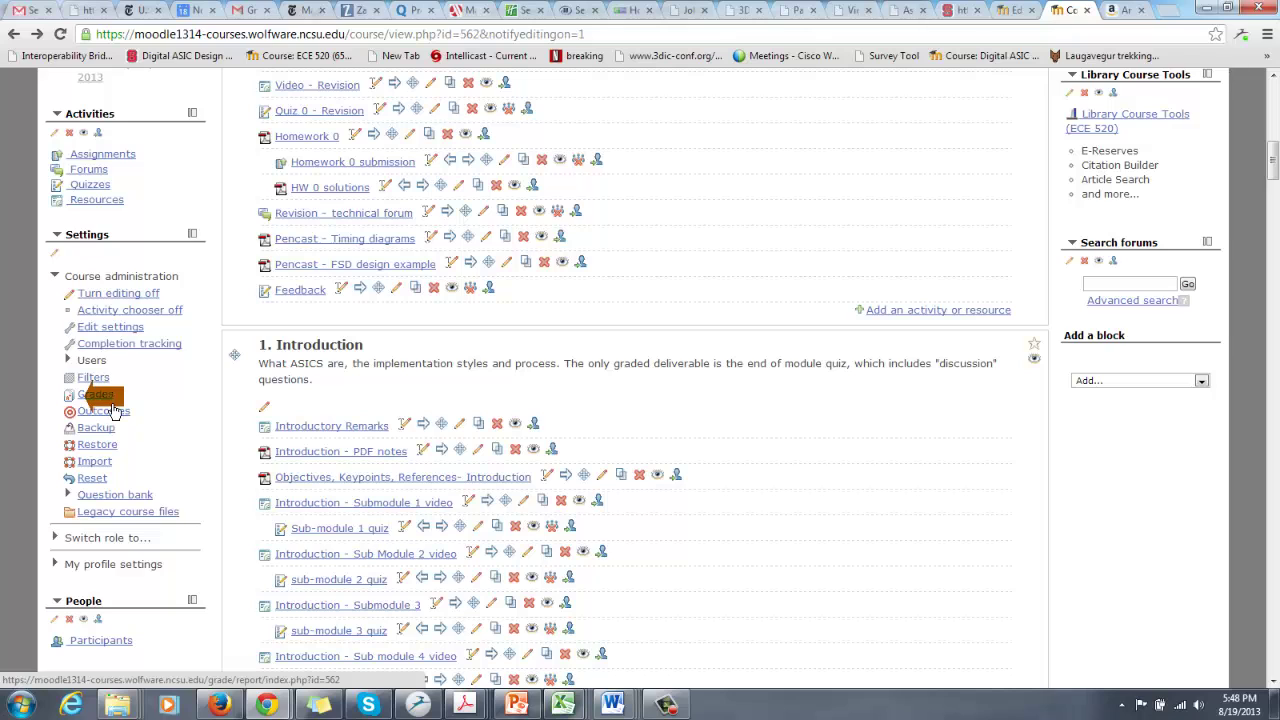
pyautogui.scroll(-2, 113, 410)
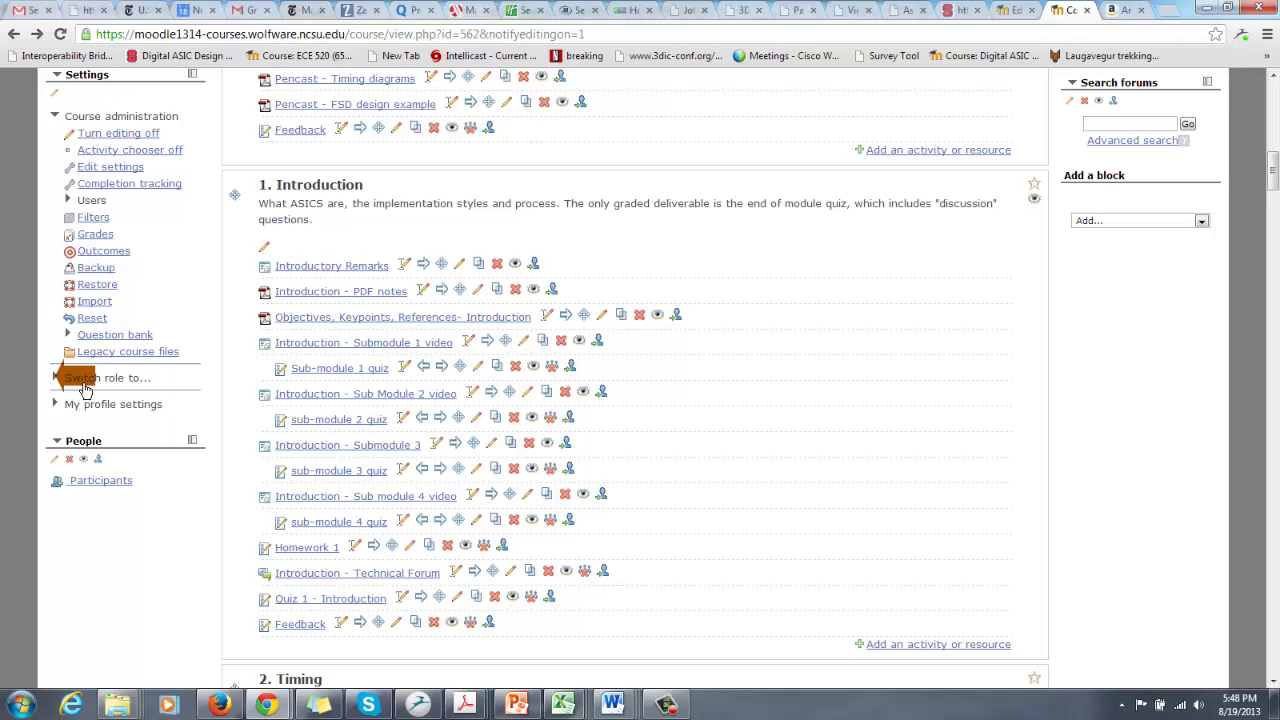
pyautogui.scroll(15, 85, 390)
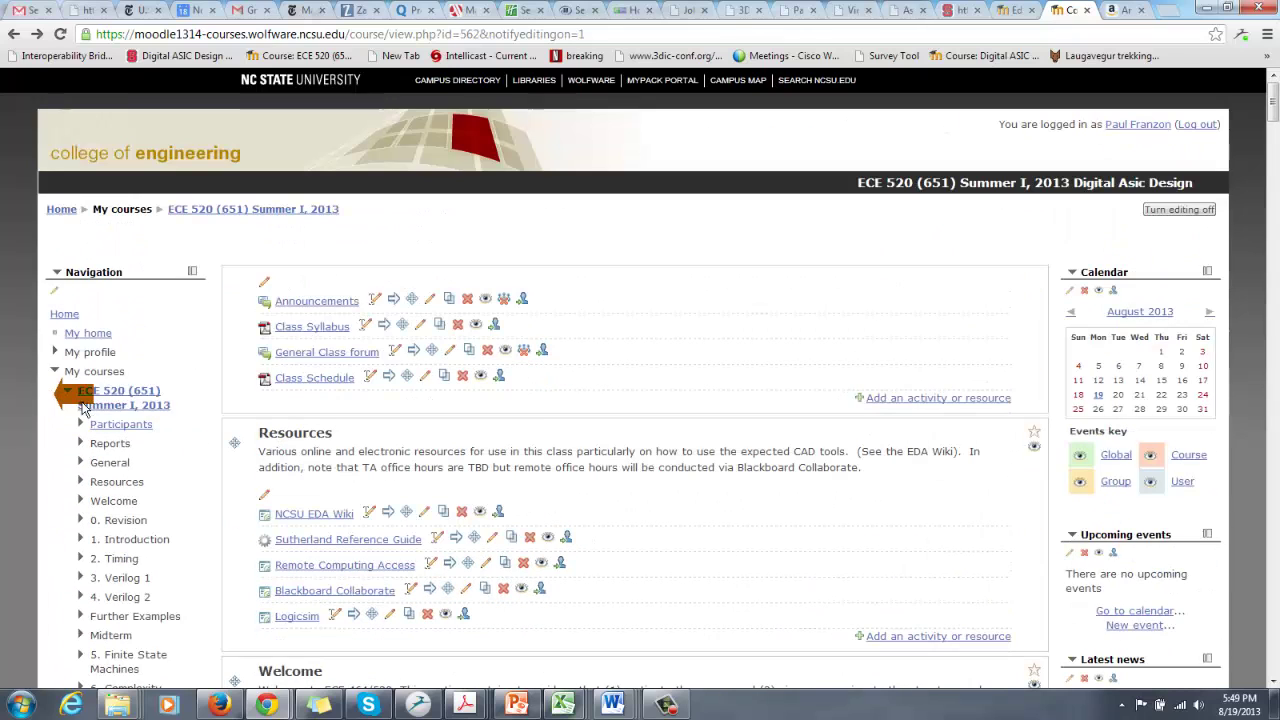